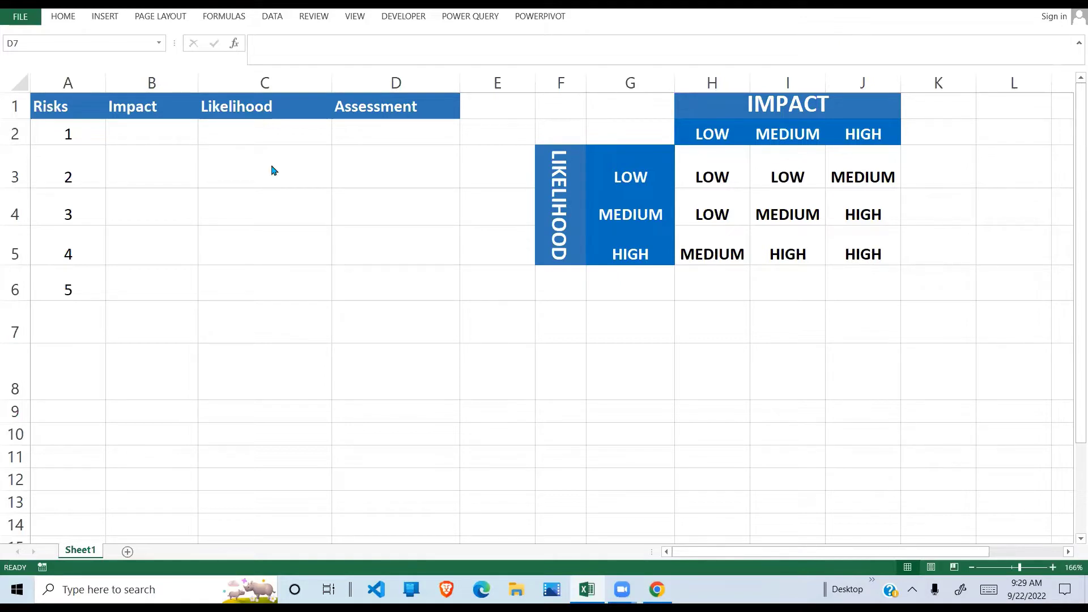
Step: Examine the risk table's columns and how the matrix in F1:J5 combines likelihood and impact levels into a rating
{"action": "left_click", "coordinate": [146, 131]}
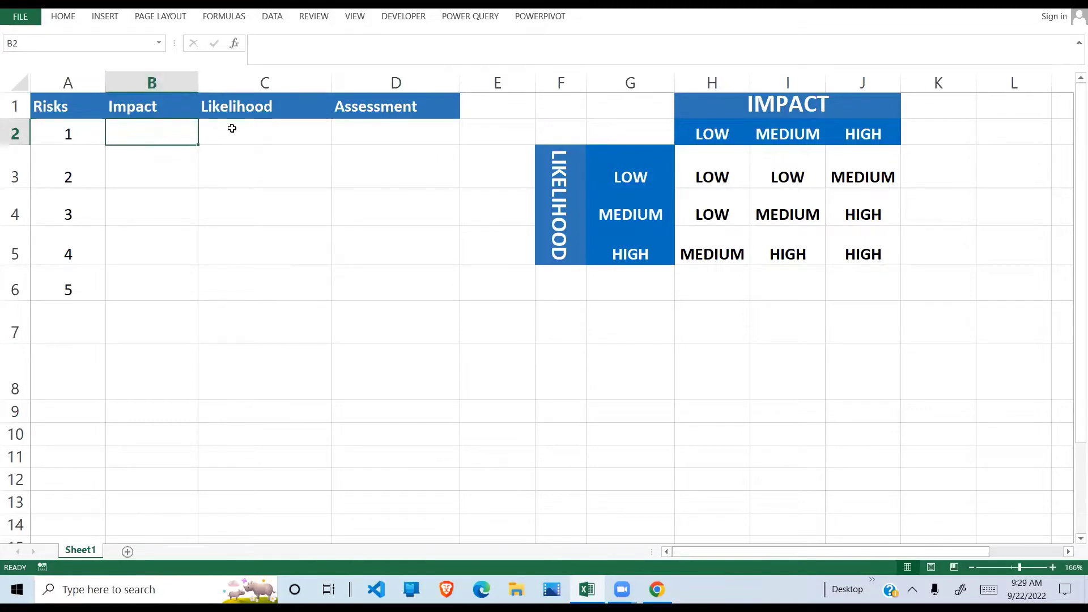
{"action": "left_click", "coordinate": [232, 128]}
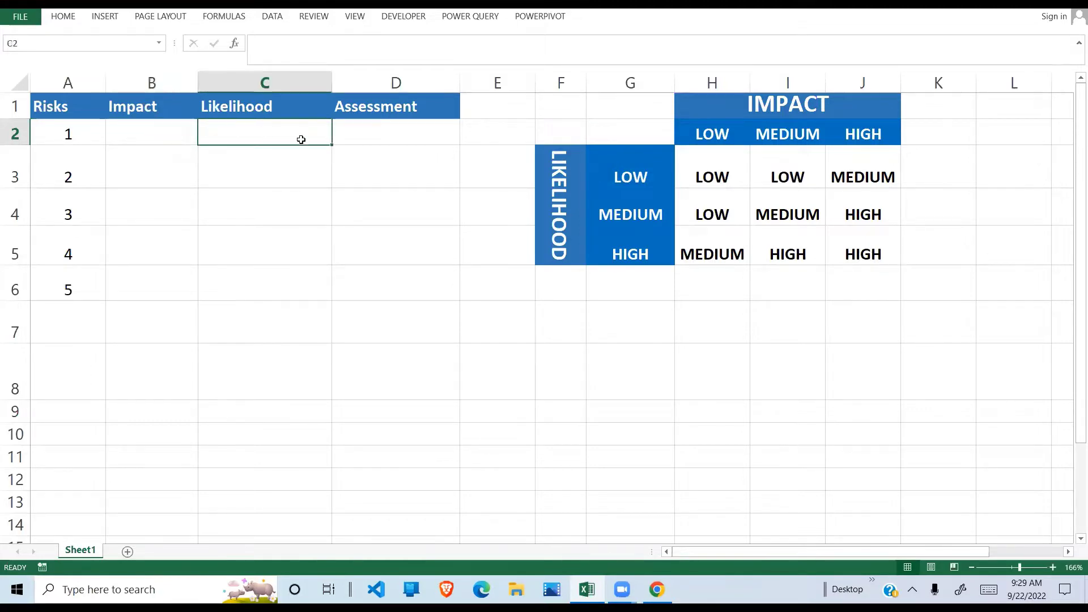
{"action": "left_click", "coordinate": [386, 140]}
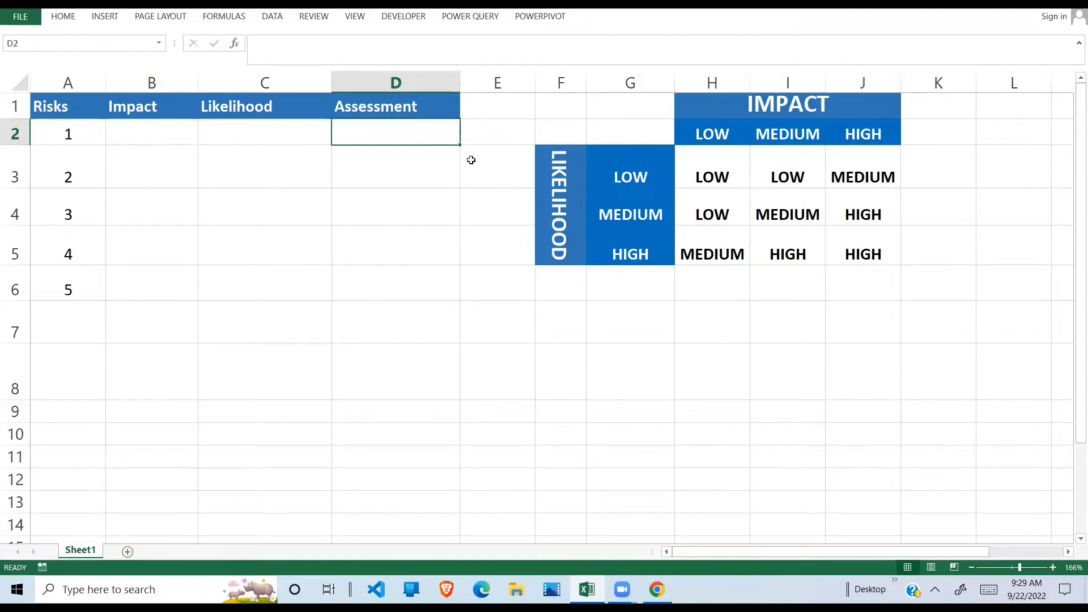
{"action": "left_click_drag", "start_coordinate": [572, 111], "coordinate": [788, 189]}
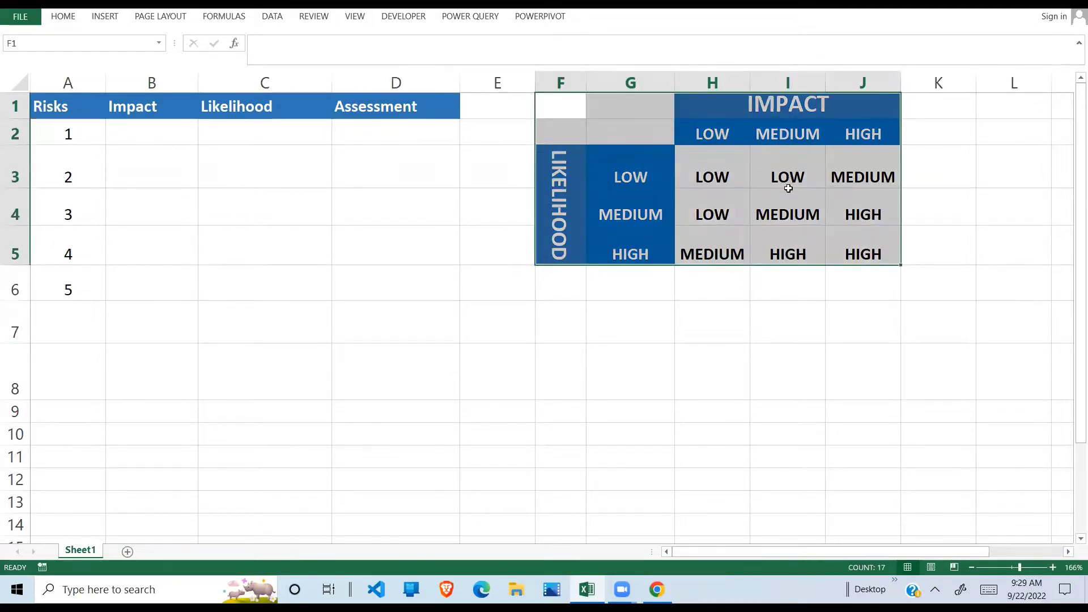
{"action": "left_click", "coordinate": [775, 204]}
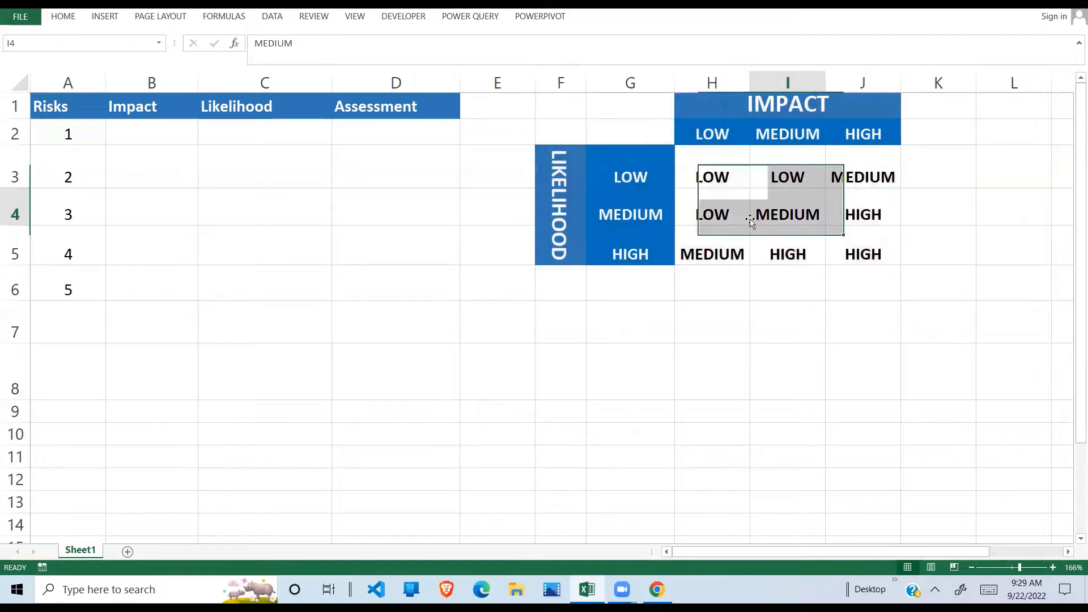
{"action": "left_click_drag", "start_coordinate": [714, 111], "coordinate": [841, 136]}
{"action": "left_click_drag", "start_coordinate": [564, 105], "coordinate": [609, 221]}
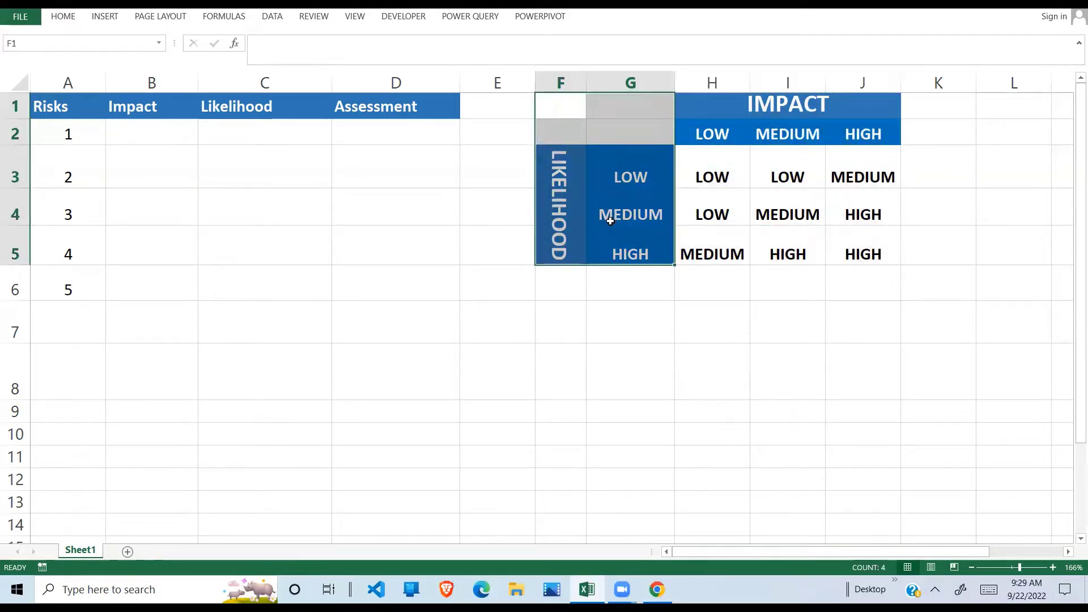
{"action": "left_click", "coordinate": [612, 174]}
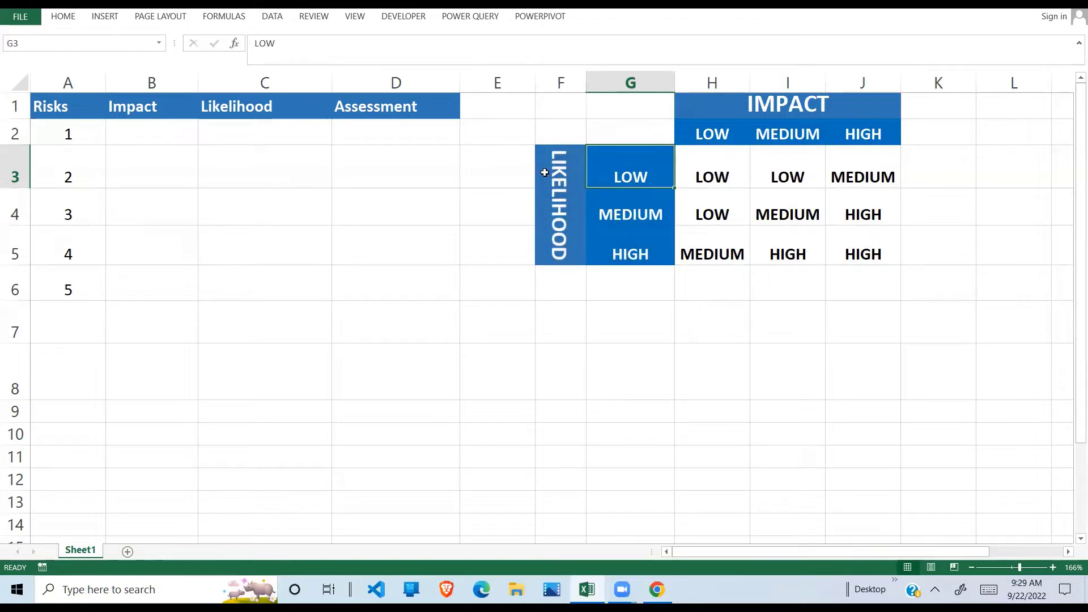
{"action": "left_click_drag", "start_coordinate": [544, 173], "coordinate": [640, 170]}
{"action": "double_click", "coordinate": [646, 169]}
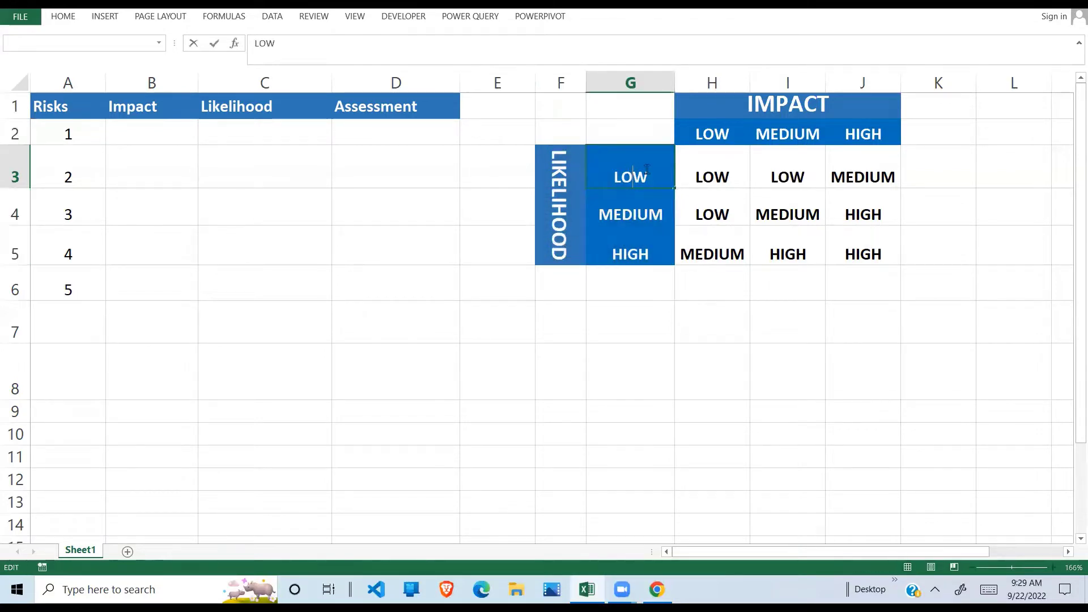
{"action": "left_click", "coordinate": [718, 125]}
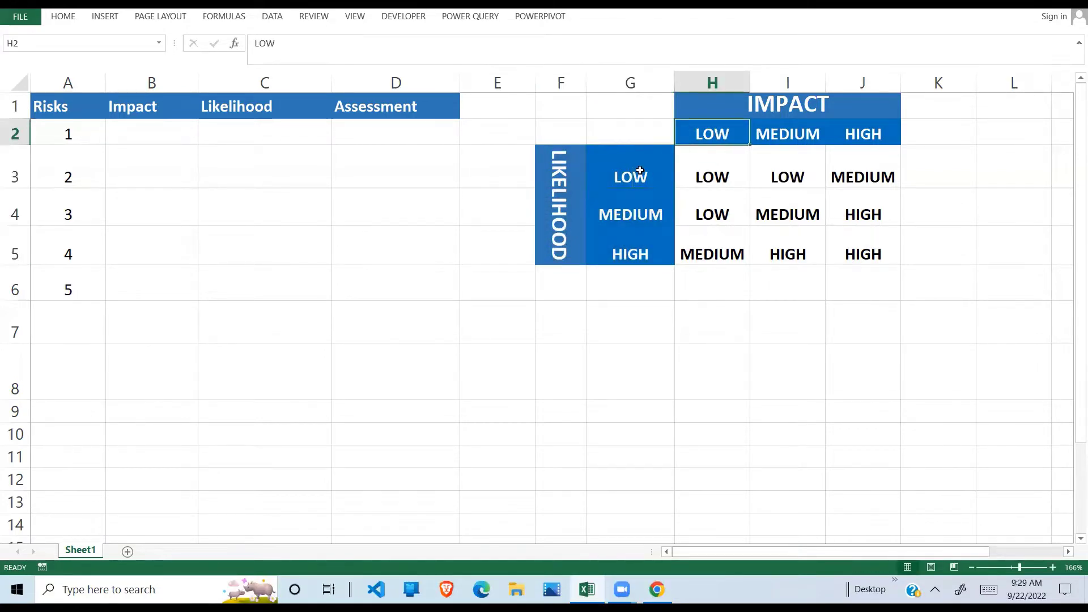
{"action": "left_click_drag", "start_coordinate": [639, 170], "coordinate": [695, 169]}
{"action": "left_click_drag", "start_coordinate": [709, 131], "coordinate": [711, 169]}
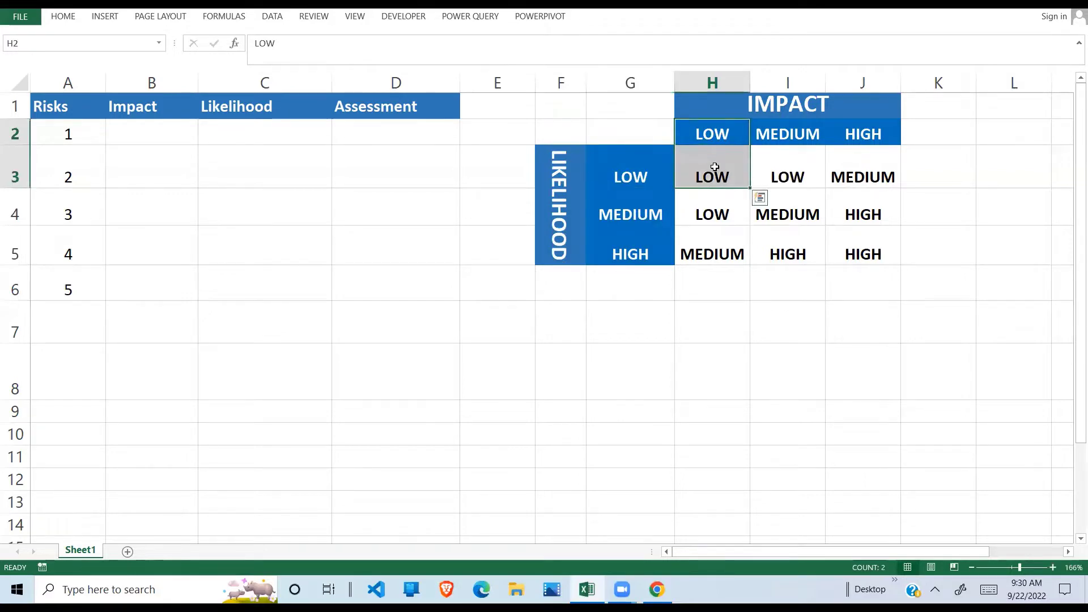
{"action": "left_click", "coordinate": [725, 172]}
{"action": "left_click", "coordinate": [666, 208]}
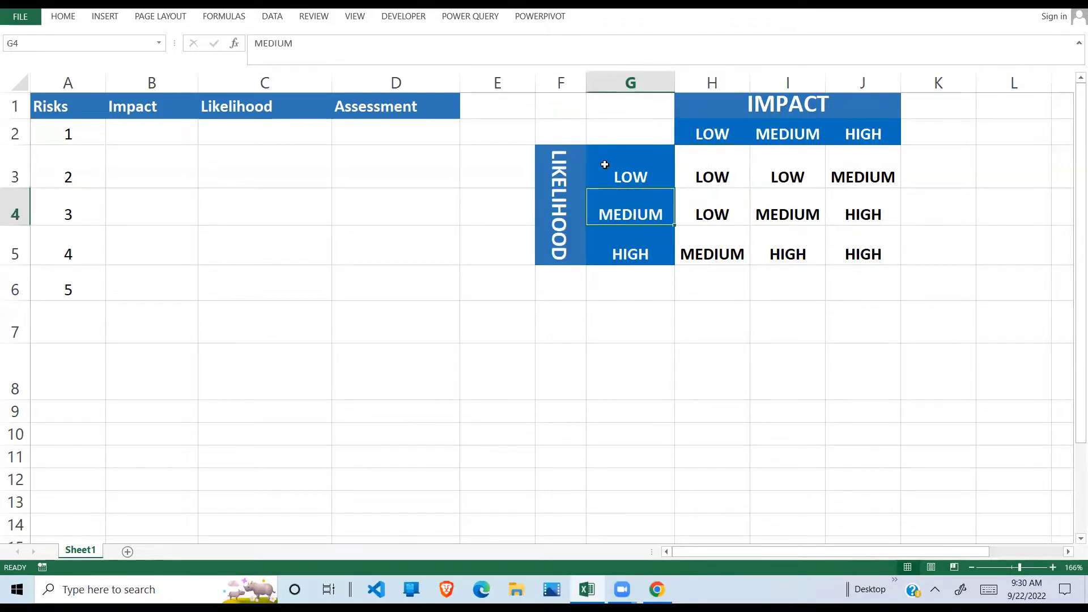
{"action": "left_click_drag", "start_coordinate": [634, 216], "coordinate": [883, 216]}
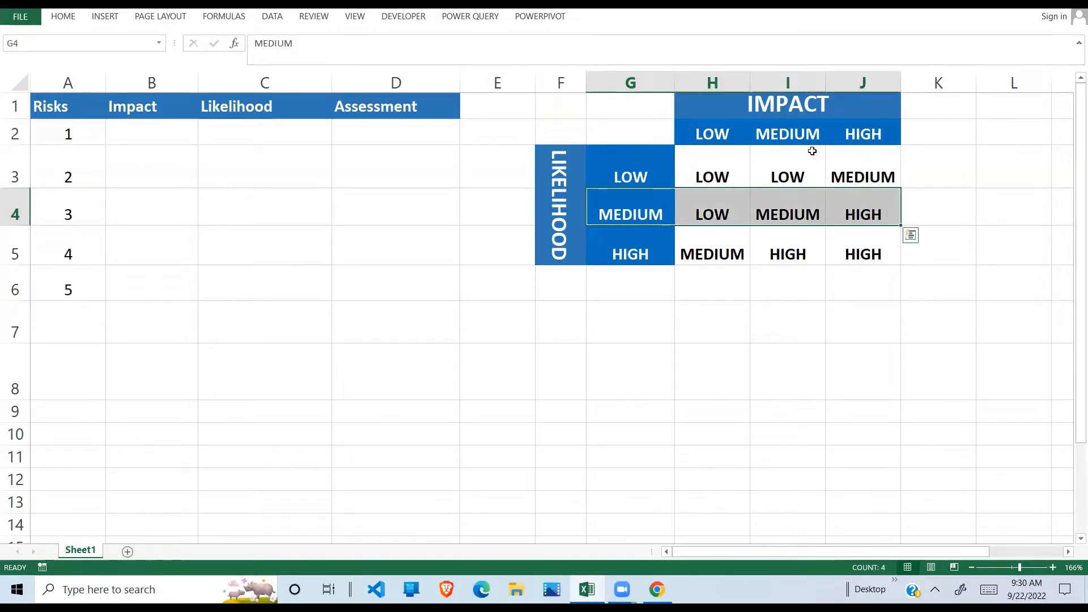
{"action": "left_click_drag", "start_coordinate": [793, 133], "coordinate": [790, 252]}
{"action": "left_click", "coordinate": [796, 204]}
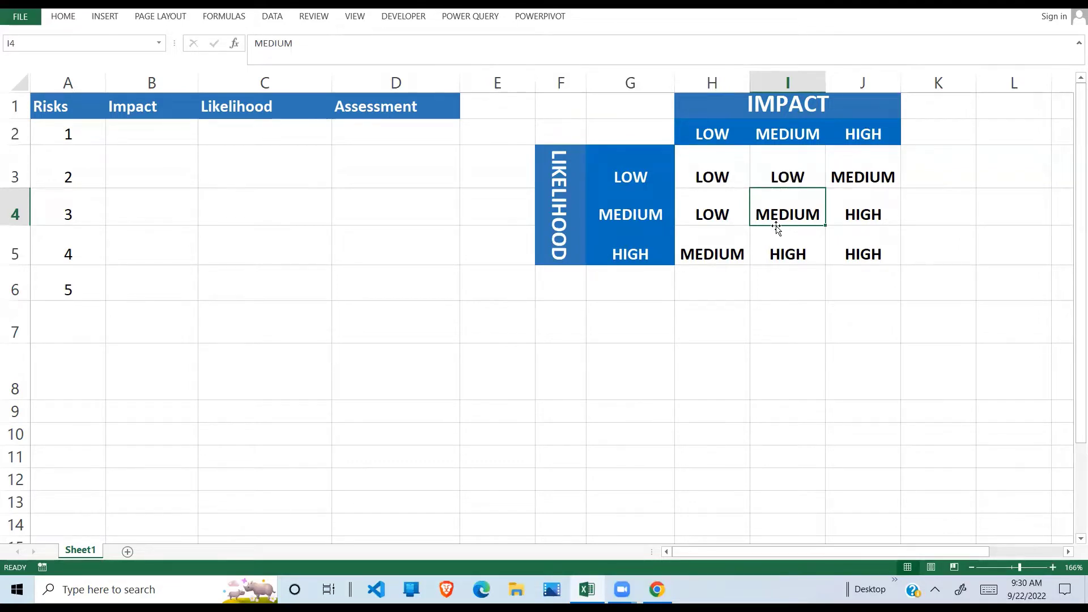
{"action": "left_click_drag", "start_coordinate": [719, 170], "coordinate": [853, 215]}
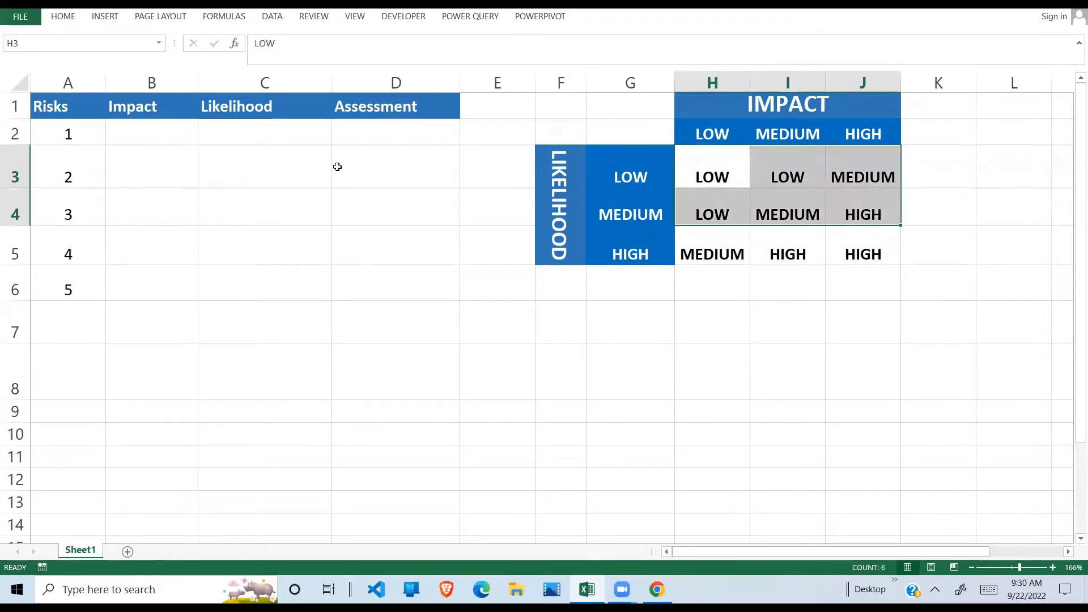
Step: Review the empty Impact, Likelihood and Assessment cells for the five risks alongside the matrix ratings in H3:J5
{"action": "left_click", "coordinate": [370, 143]}
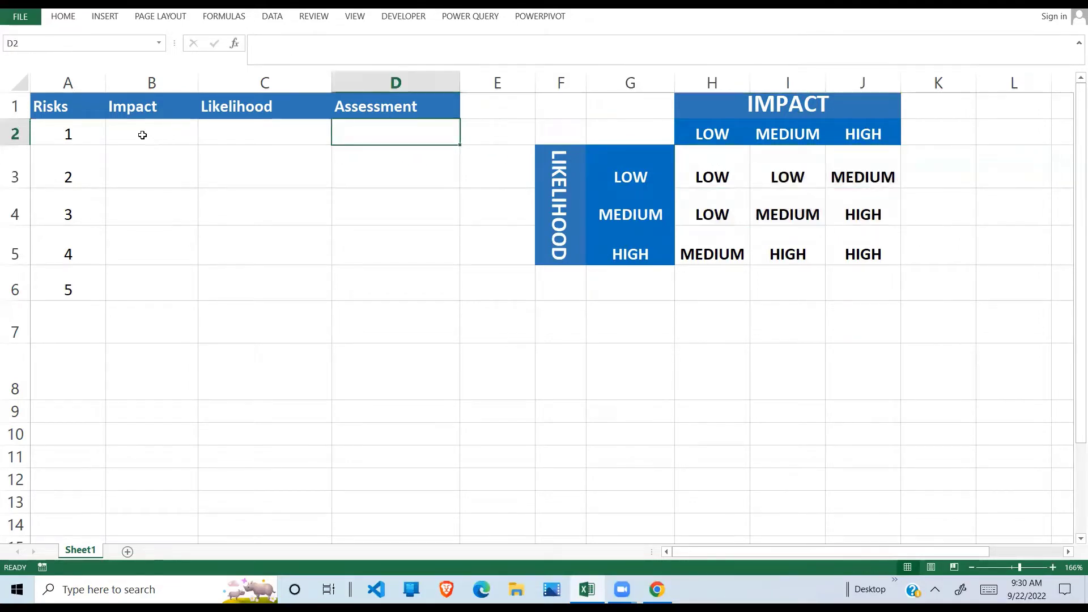
{"action": "left_click", "coordinate": [172, 141]}
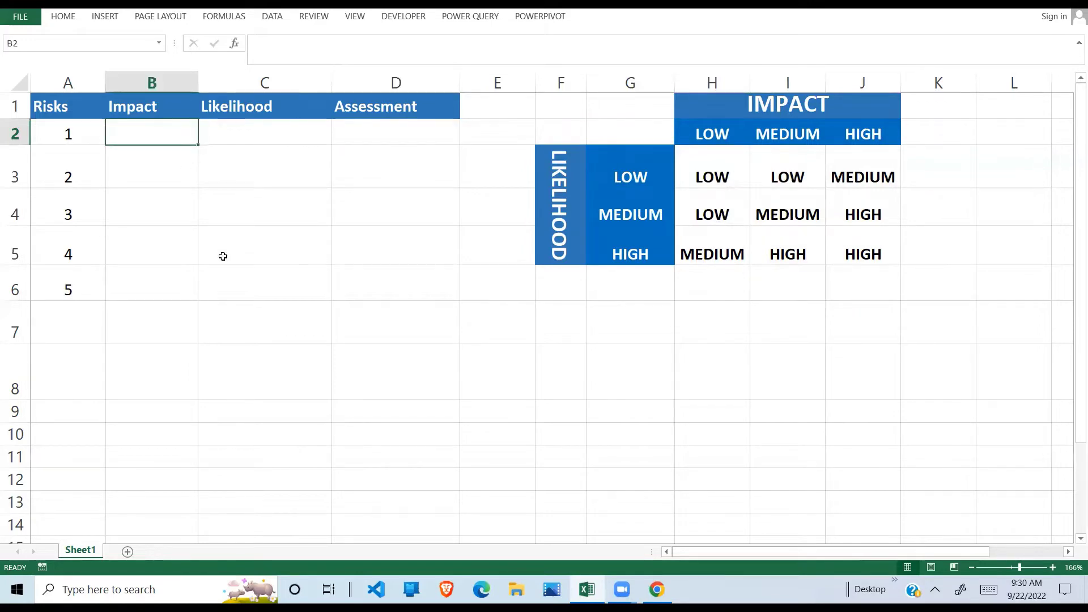
{"action": "left_click", "coordinate": [227, 227]}
{"action": "left_click_drag", "start_coordinate": [152, 126], "coordinate": [359, 291]}
{"action": "left_click", "coordinate": [144, 147]}
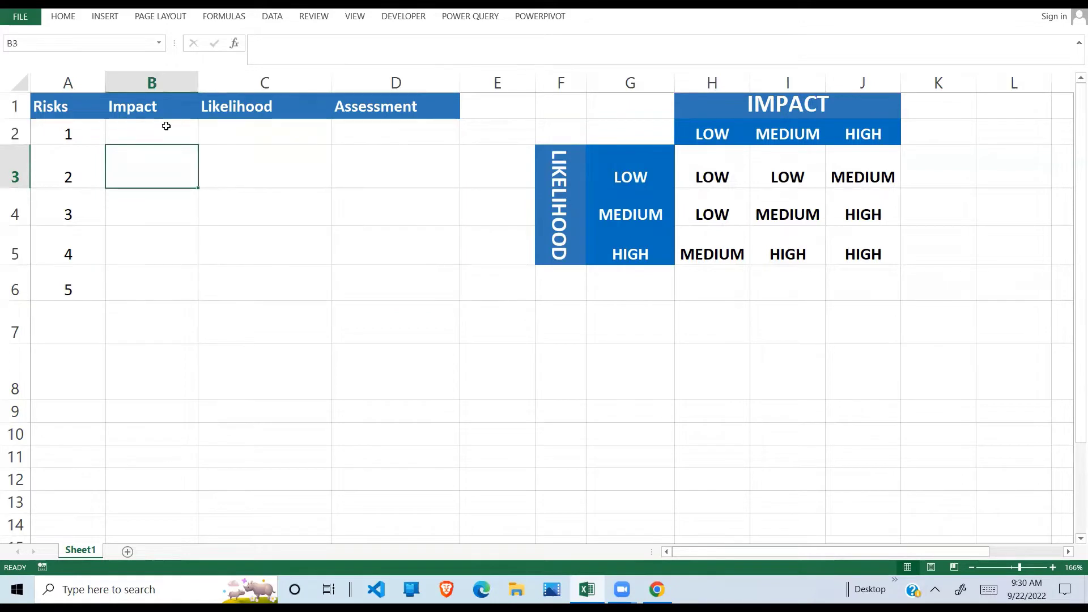
{"action": "left_click", "coordinate": [164, 127]}
{"action": "left_click", "coordinate": [212, 126]}
{"action": "left_click_drag", "start_coordinate": [735, 164], "coordinate": [861, 236]}
{"action": "left_click", "coordinate": [863, 240]}
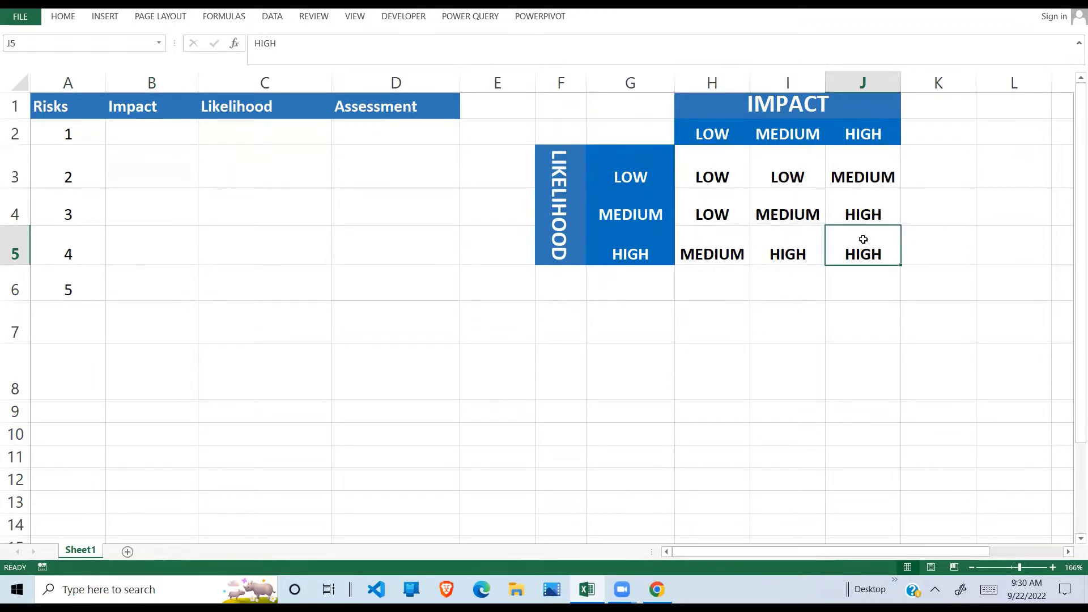
Step: Highlight matrix cells H3:J5 containing the text LOW with Green Fill with Dark Green Text using conditional formatting
{"action": "left_click_drag", "start_coordinate": [735, 160], "coordinate": [850, 250]}
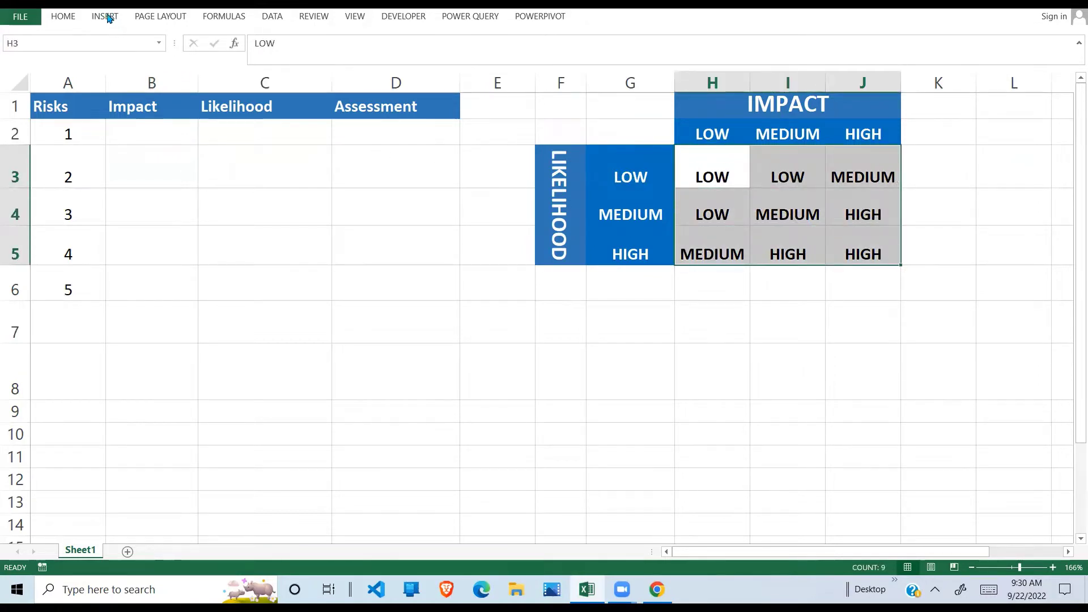
{"action": "left_click", "coordinate": [65, 16]}
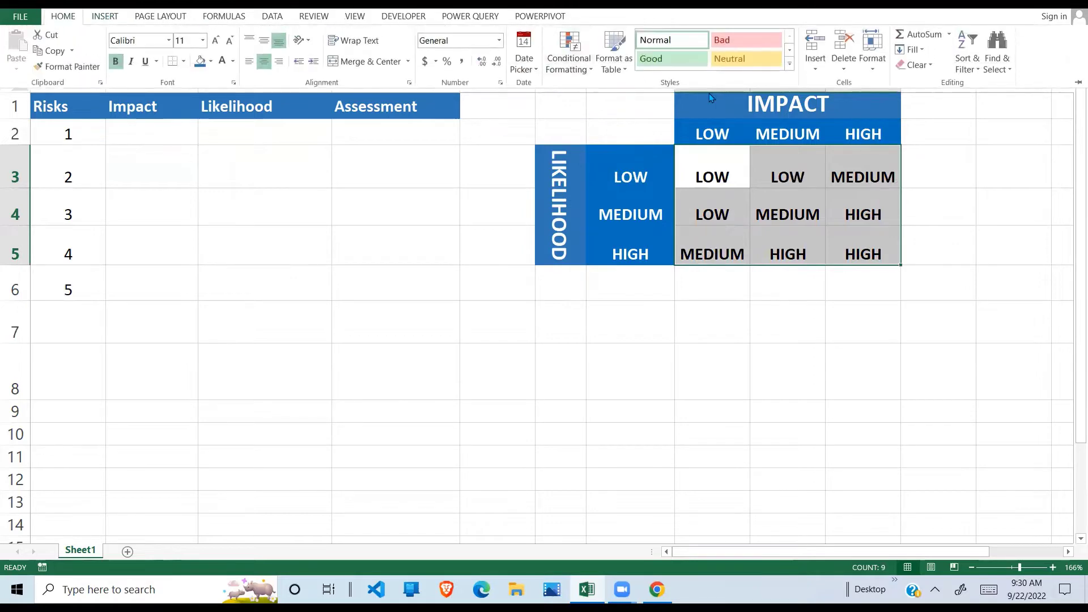
{"action": "left_click", "coordinate": [584, 68]}
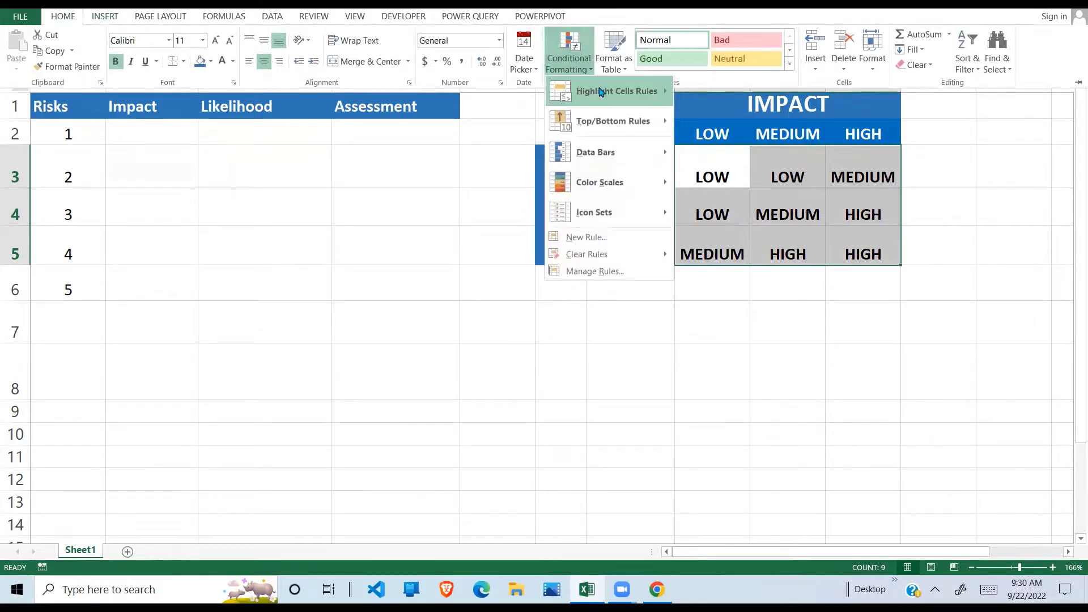
{"action": "mouse_move", "coordinate": [600, 99]}
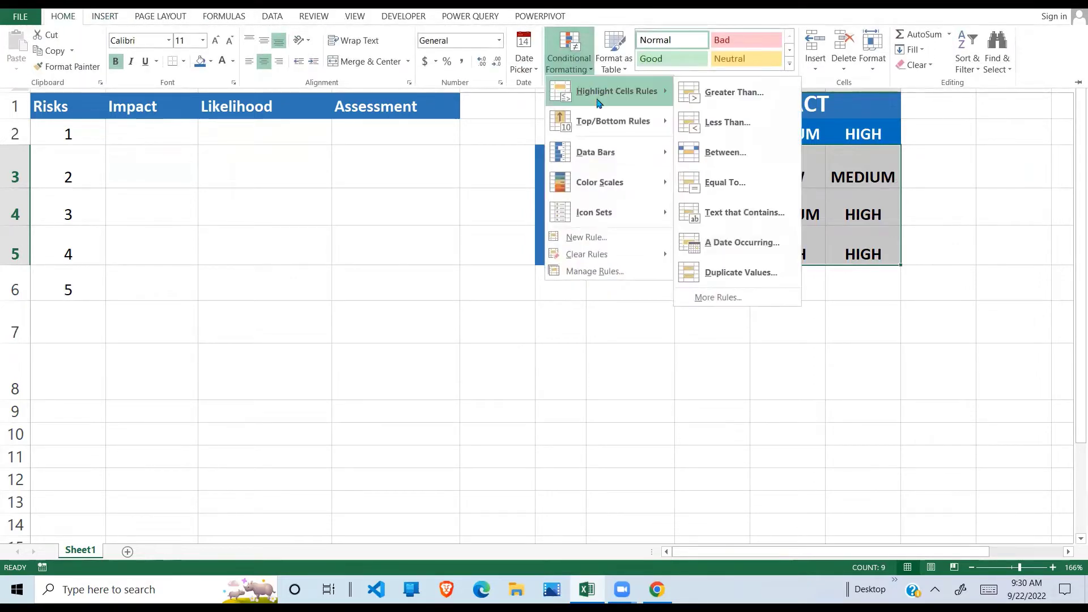
{"action": "left_click", "coordinate": [715, 213]}
{"action": "left_click", "coordinate": [378, 278]}
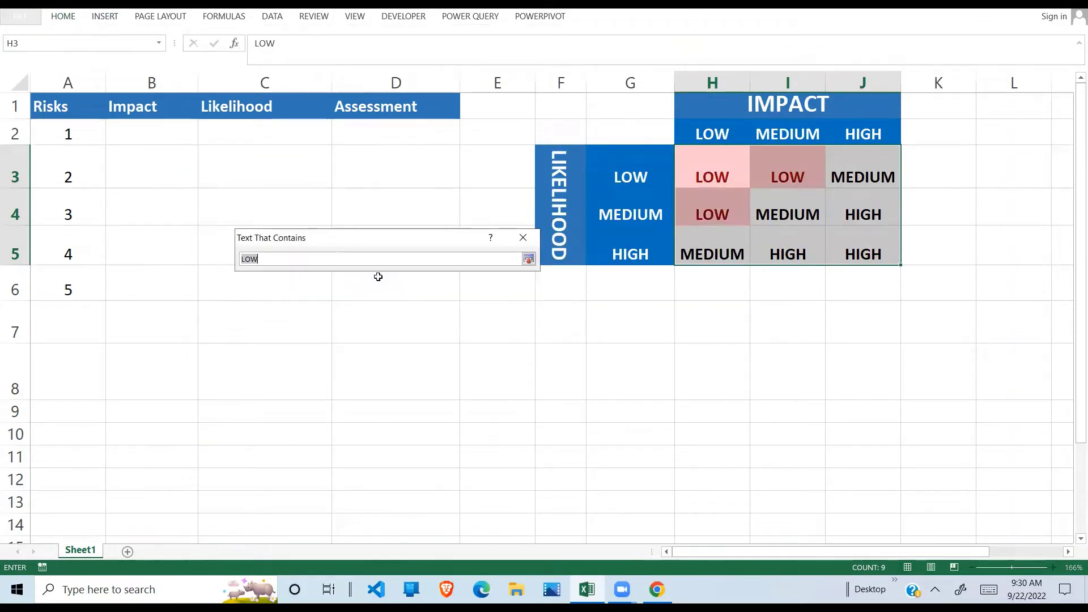
{"action": "left_click", "coordinate": [529, 258]}
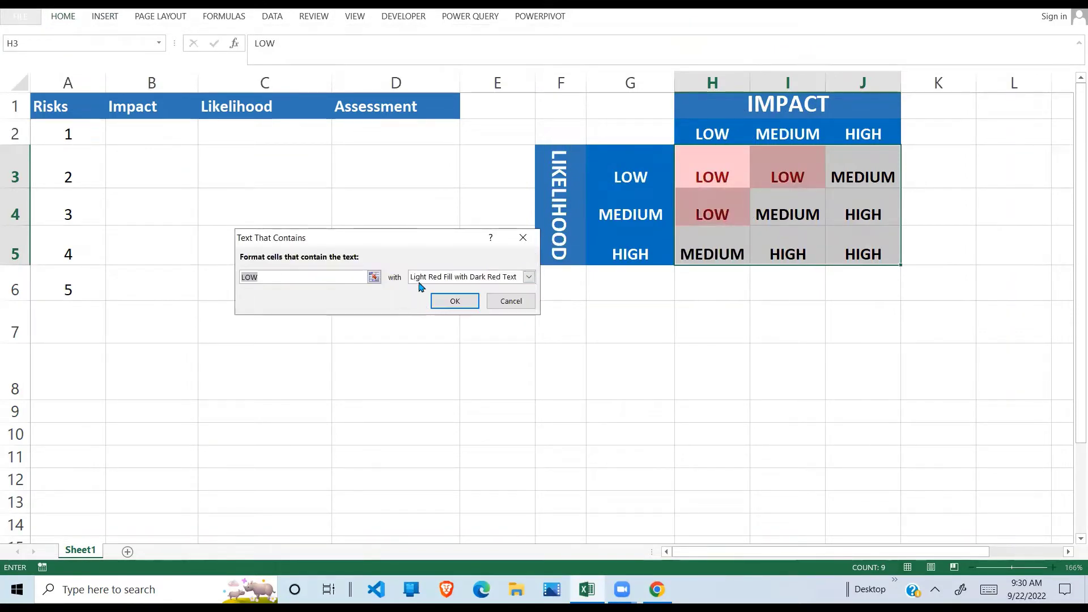
{"action": "left_click", "coordinate": [529, 277]}
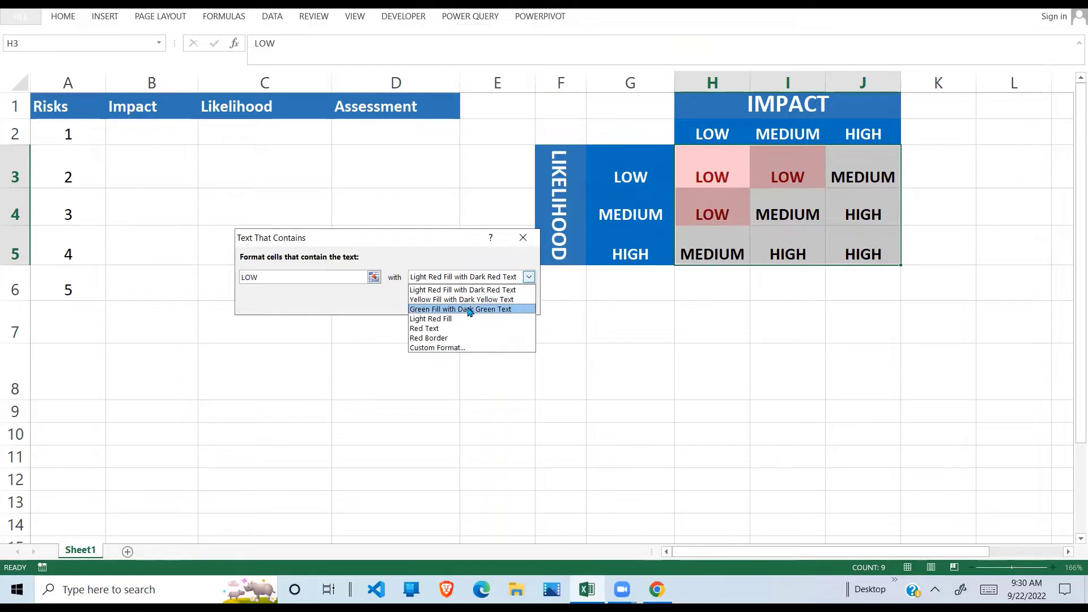
{"action": "left_click", "coordinate": [473, 308]}
{"action": "left_click", "coordinate": [448, 307]}
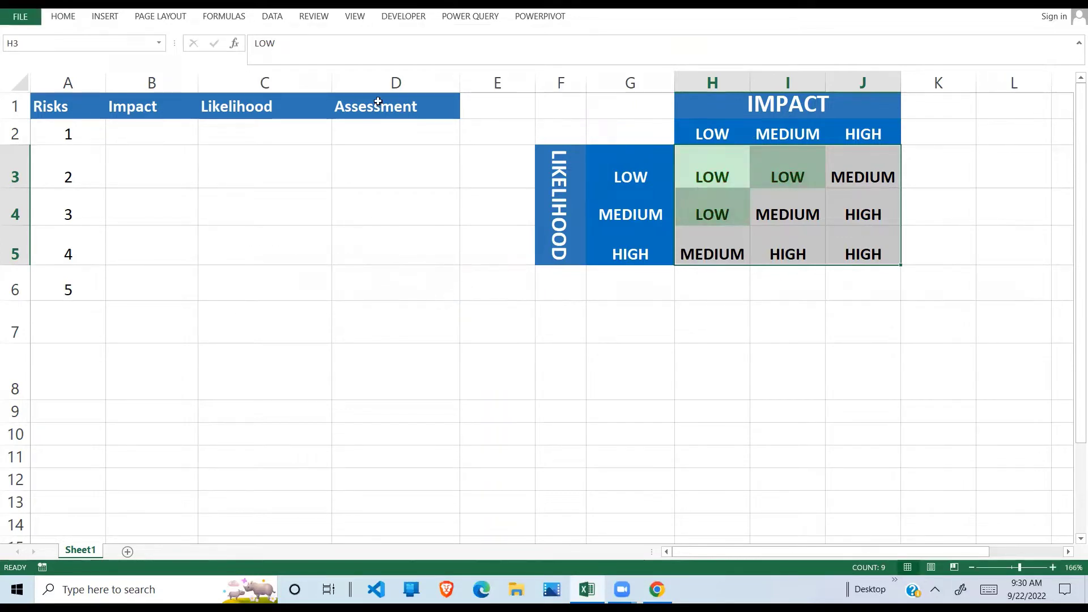
Step: Add a conditional formatting rule to H3:J5 that gives cells containing MEDIUM Yellow Fill with Dark Yellow Text
{"action": "left_click", "coordinate": [65, 17]}
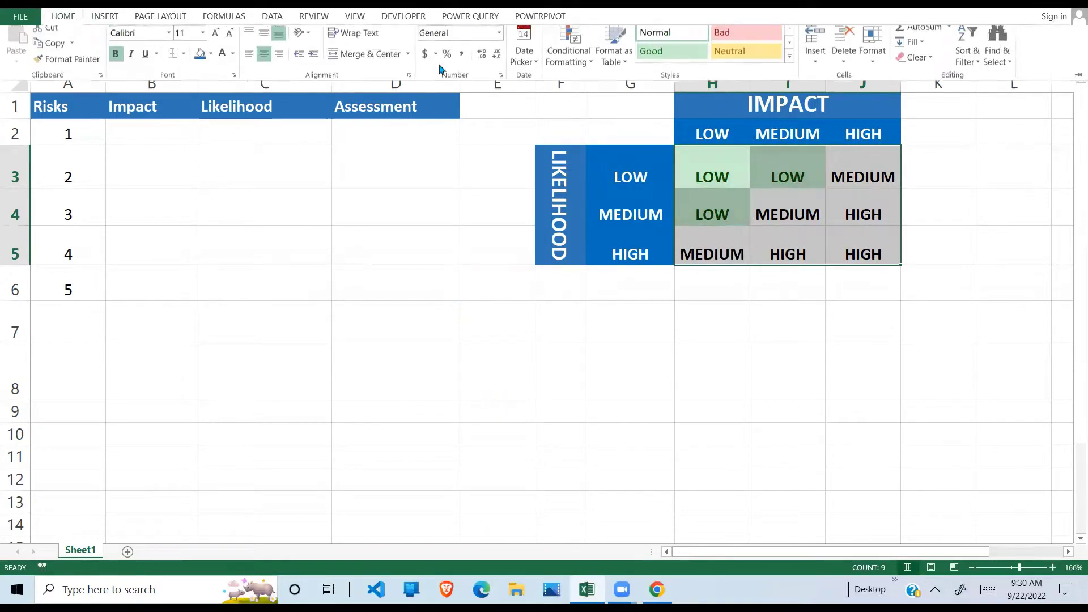
{"action": "left_click", "coordinate": [563, 69]}
{"action": "mouse_move", "coordinate": [633, 99]}
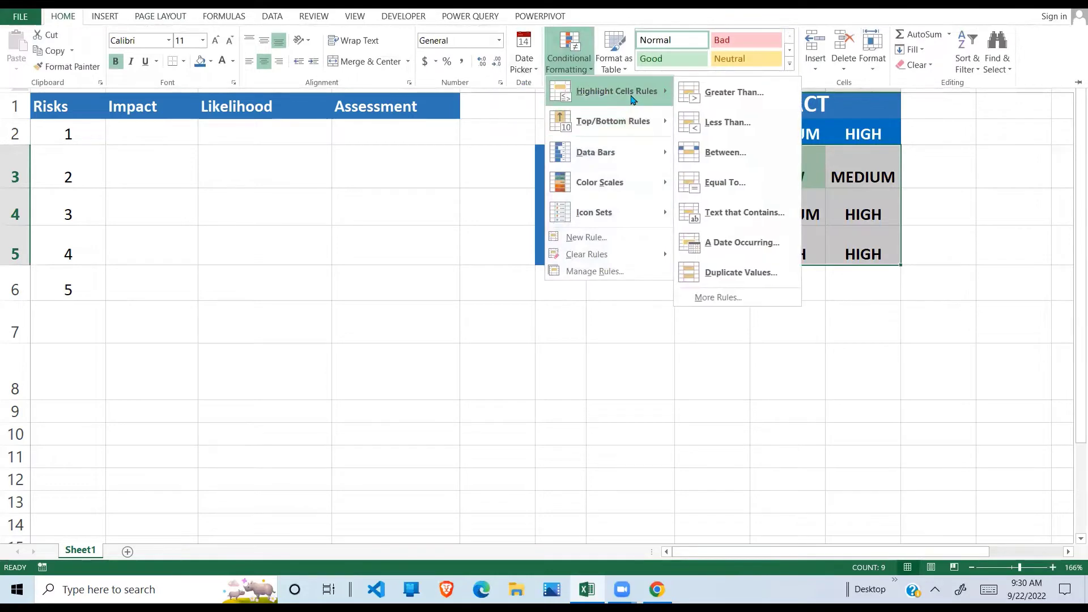
{"action": "left_click", "coordinate": [733, 212]}
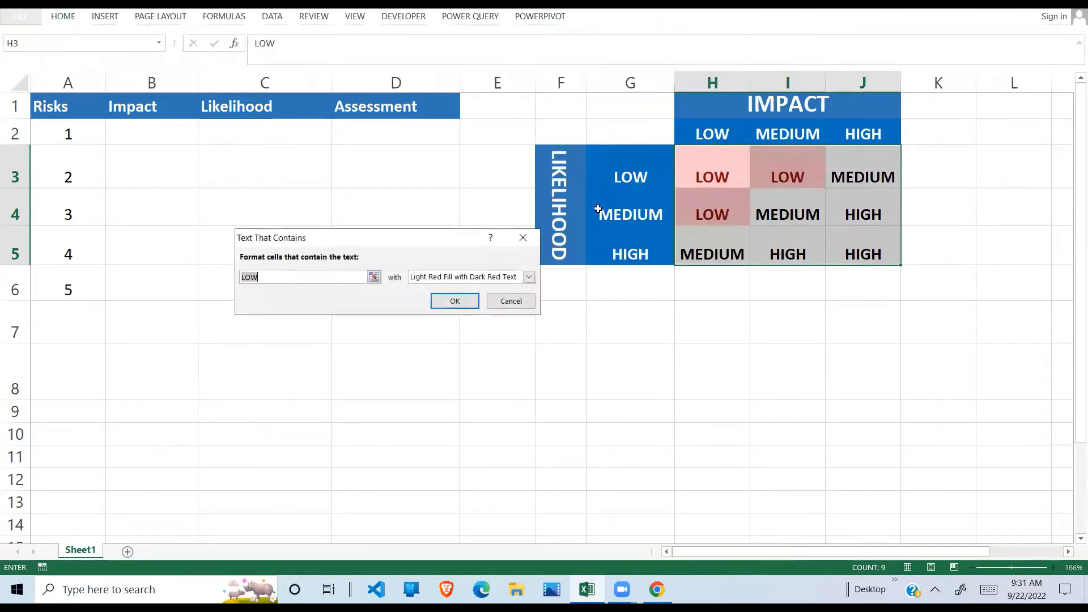
{"action": "left_click", "coordinate": [360, 274]}
{"action": "type", "text": "MEDIUM"}
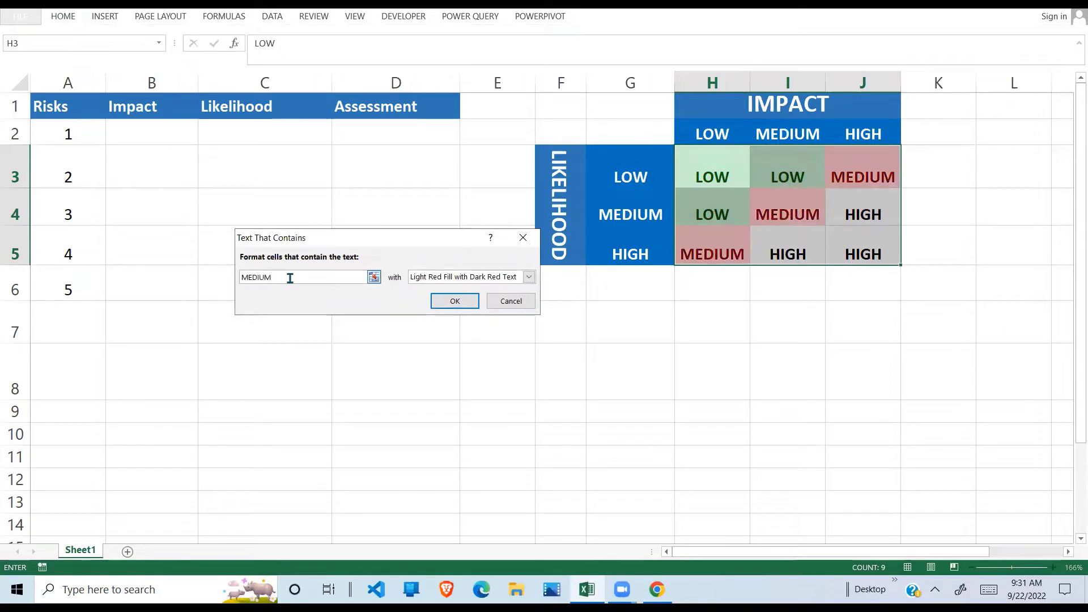
{"action": "left_click", "coordinate": [529, 276]}
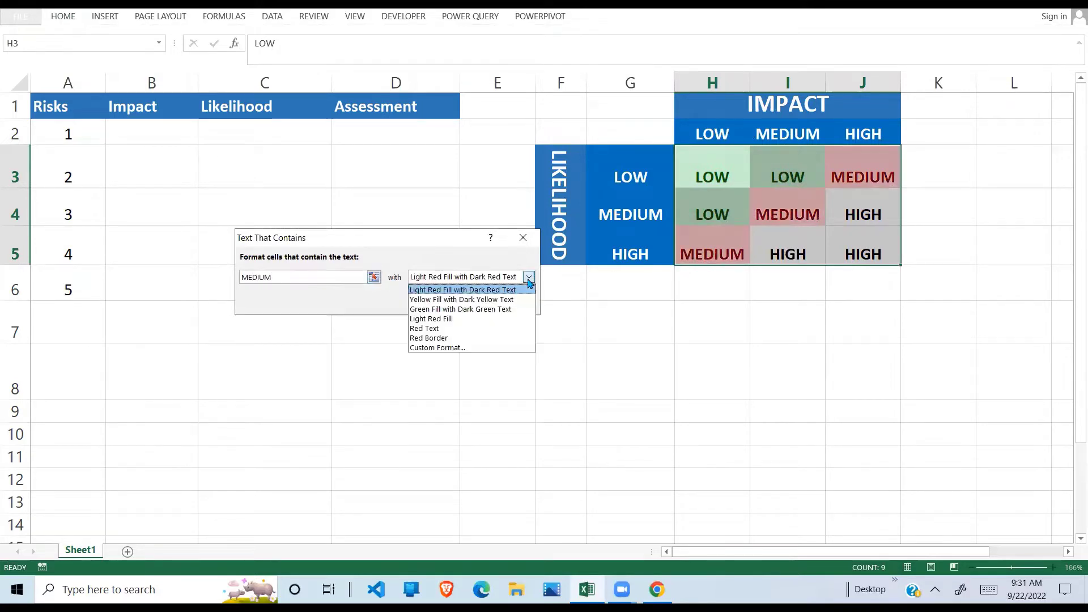
{"action": "left_click", "coordinate": [453, 299]}
{"action": "left_click", "coordinate": [454, 303]}
{"action": "left_click", "coordinate": [773, 245]}
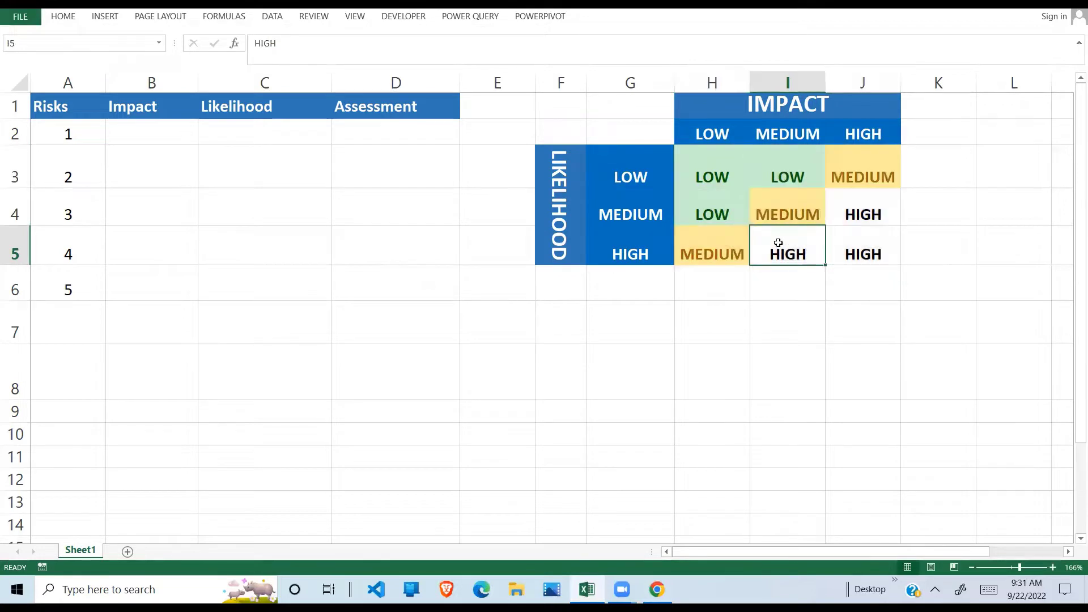
Step: Add a conditional formatting rule to matrix cells H3:J5 giving cells that contain HIGH Light Red Fill with Dark Red Text
{"action": "left_click_drag", "start_coordinate": [721, 153], "coordinate": [850, 259]}
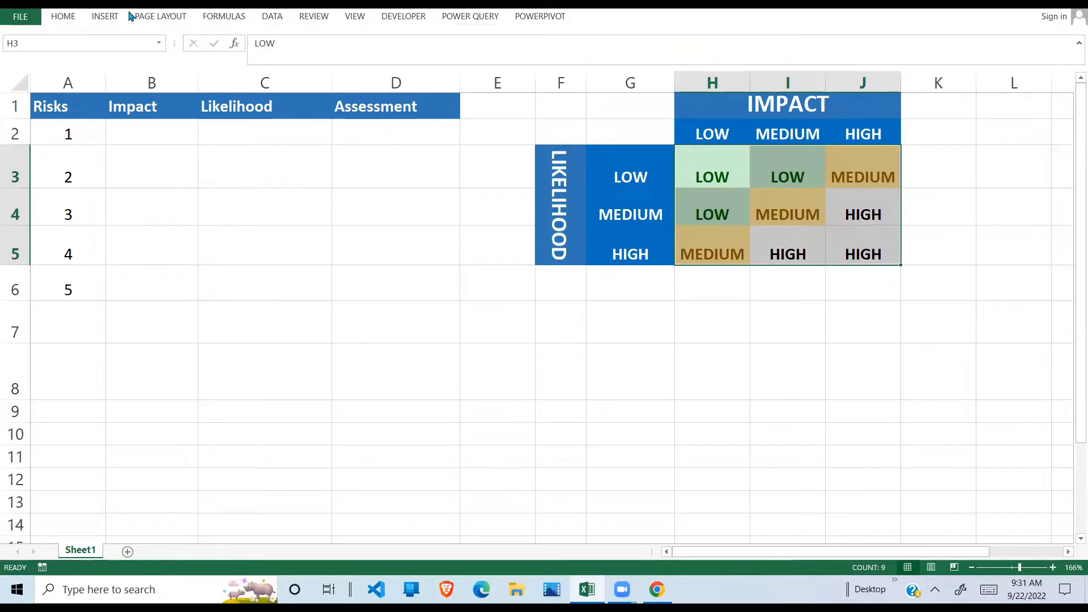
{"action": "left_click", "coordinate": [65, 16]}
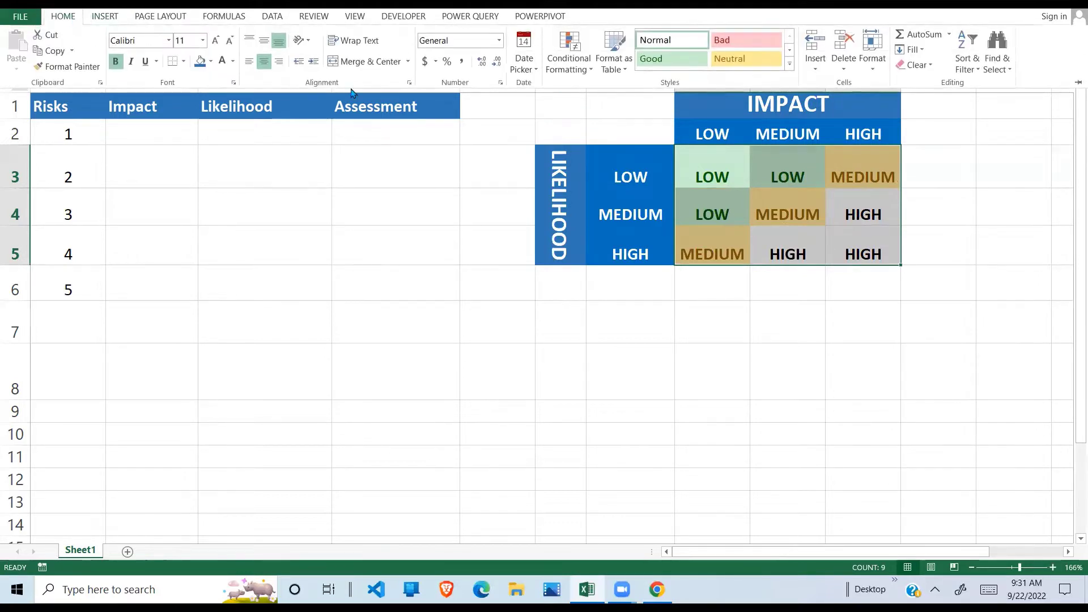
{"action": "left_click", "coordinate": [557, 70]}
{"action": "mouse_move", "coordinate": [612, 121]}
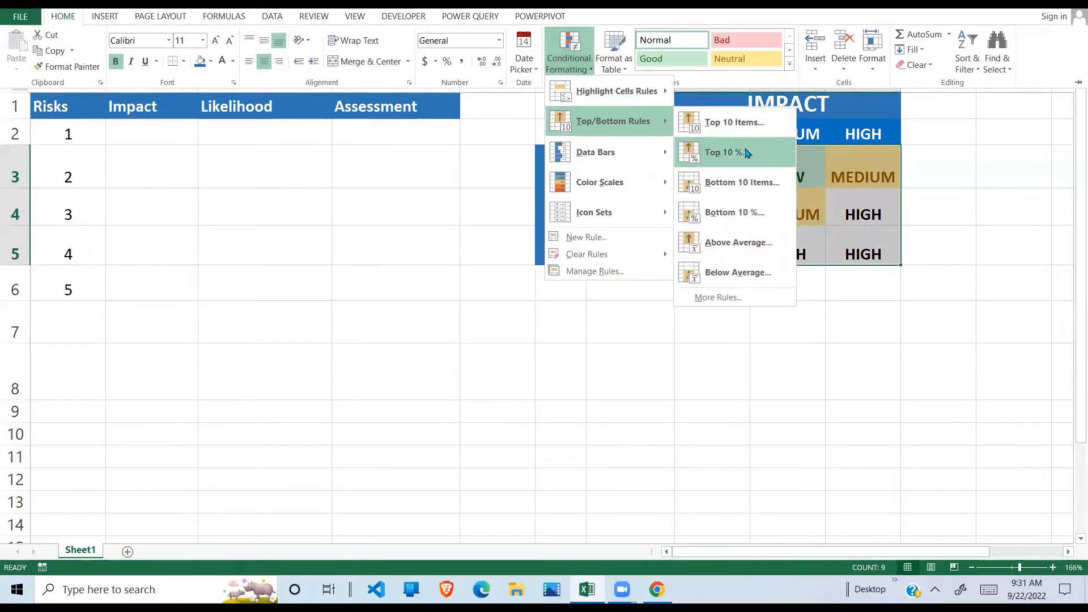
{"action": "mouse_move", "coordinate": [623, 90]}
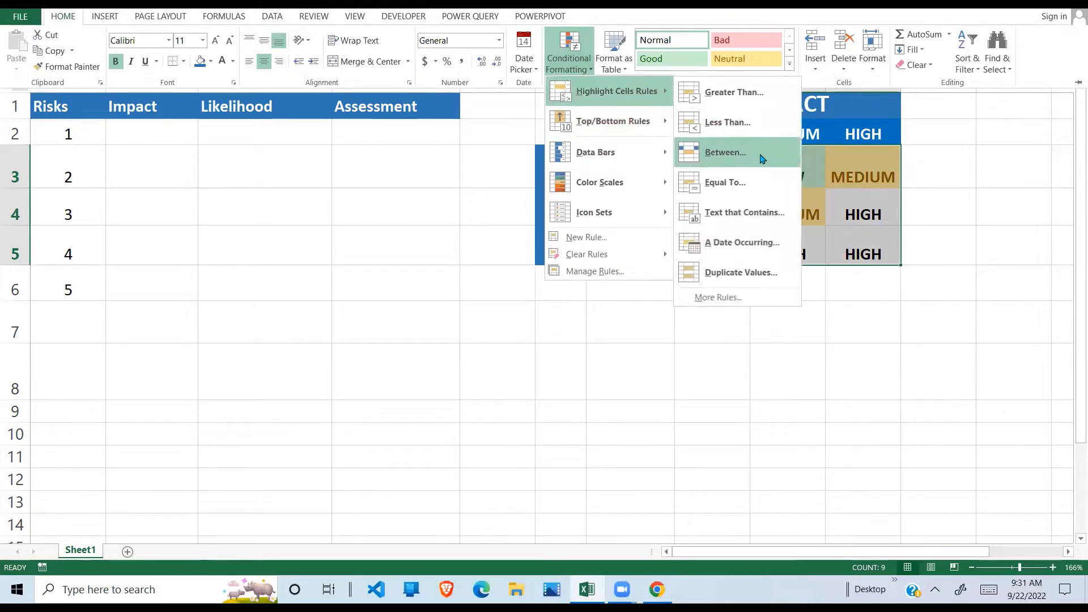
{"action": "left_click", "coordinate": [734, 212]}
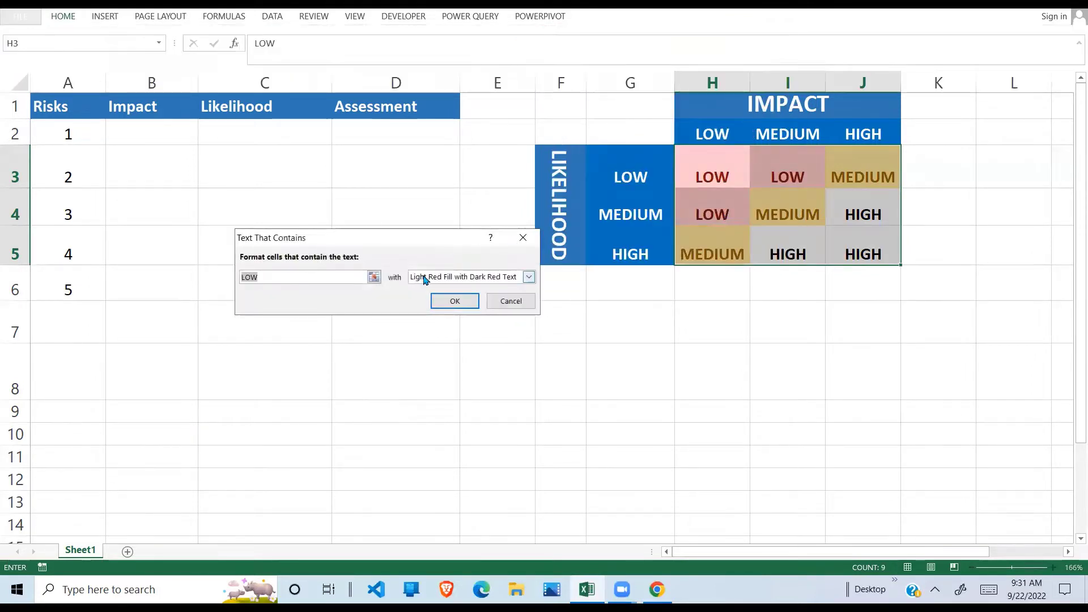
{"action": "type", "text": "HIGH"}
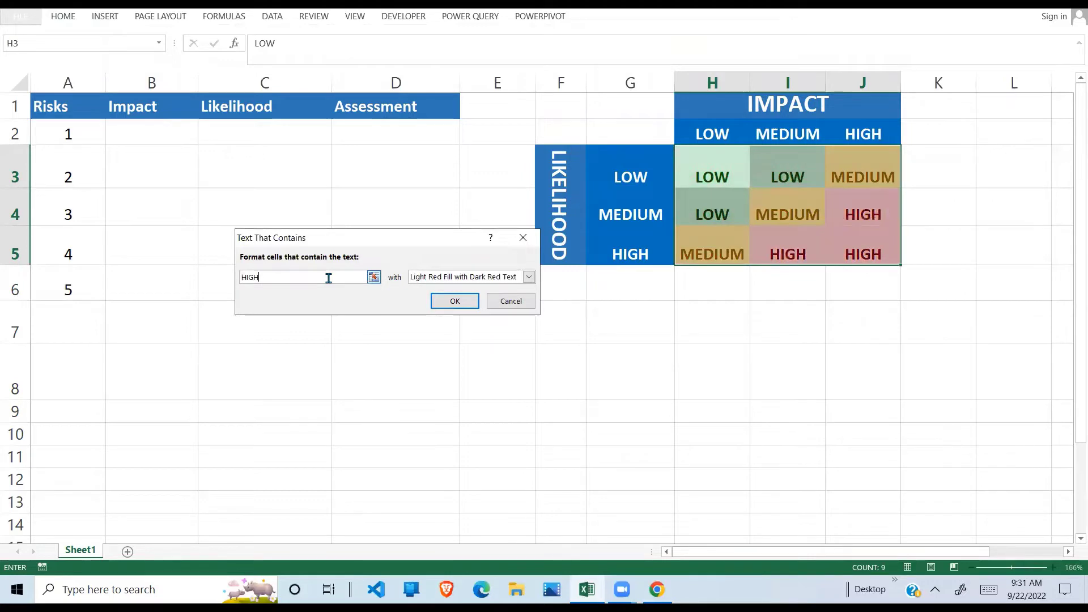
{"action": "left_click", "coordinate": [528, 276]}
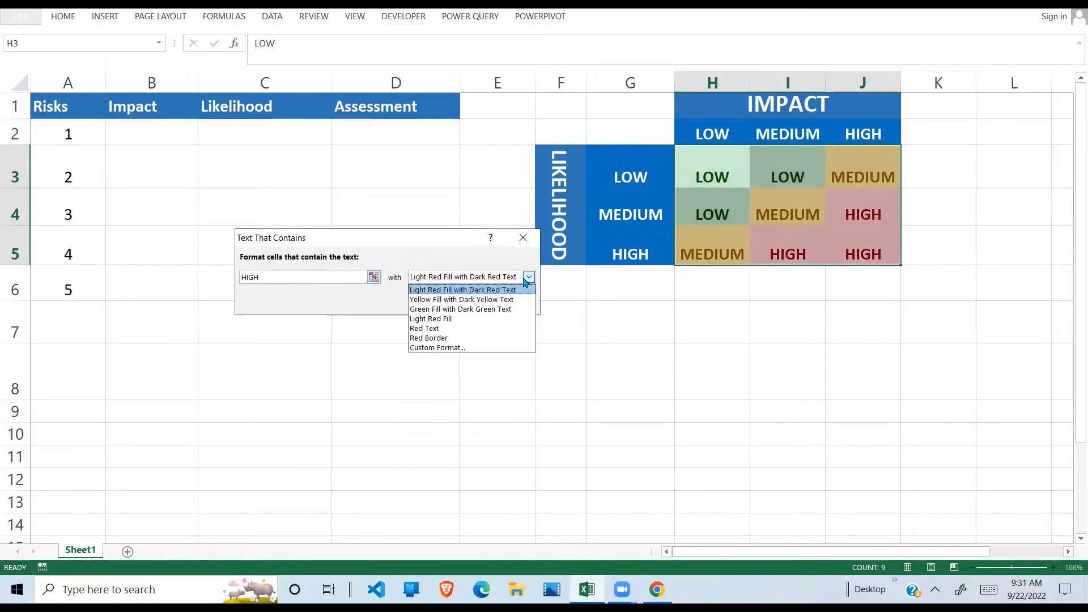
{"action": "left_click", "coordinate": [496, 291]}
{"action": "left_click", "coordinate": [451, 304]}
{"action": "left_click", "coordinate": [680, 348]}
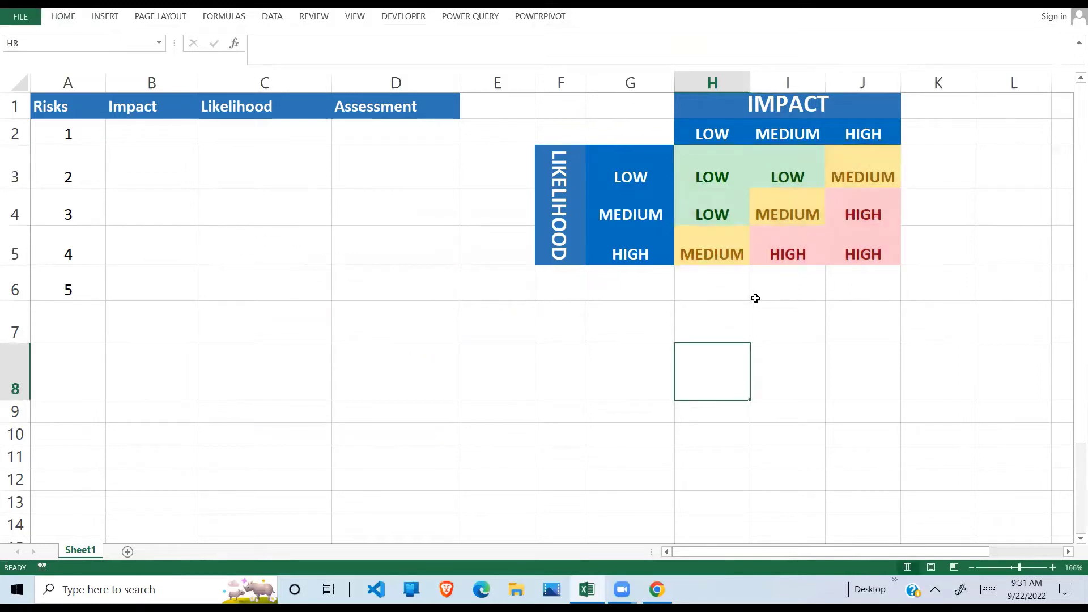
Step: Format Assessment cells D2:D10 that are equal to LOW with Green Fill with Dark Green Text using conditional formatting
{"action": "left_click_drag", "start_coordinate": [686, 148], "coordinate": [864, 260]}
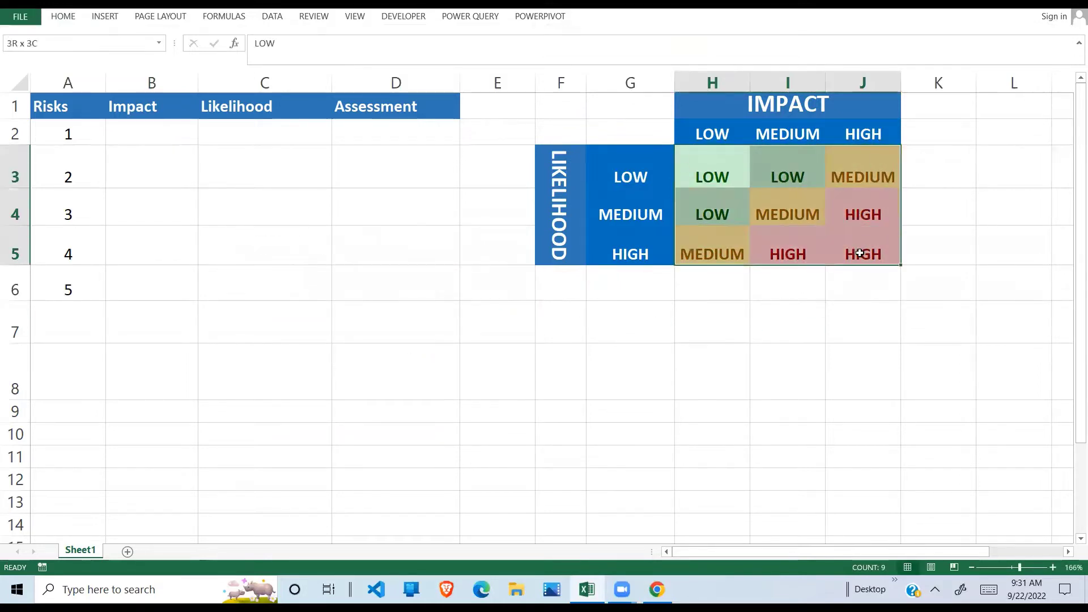
{"action": "left_click", "coordinate": [498, 300]}
{"action": "left_click_drag", "start_coordinate": [419, 134], "coordinate": [412, 324]}
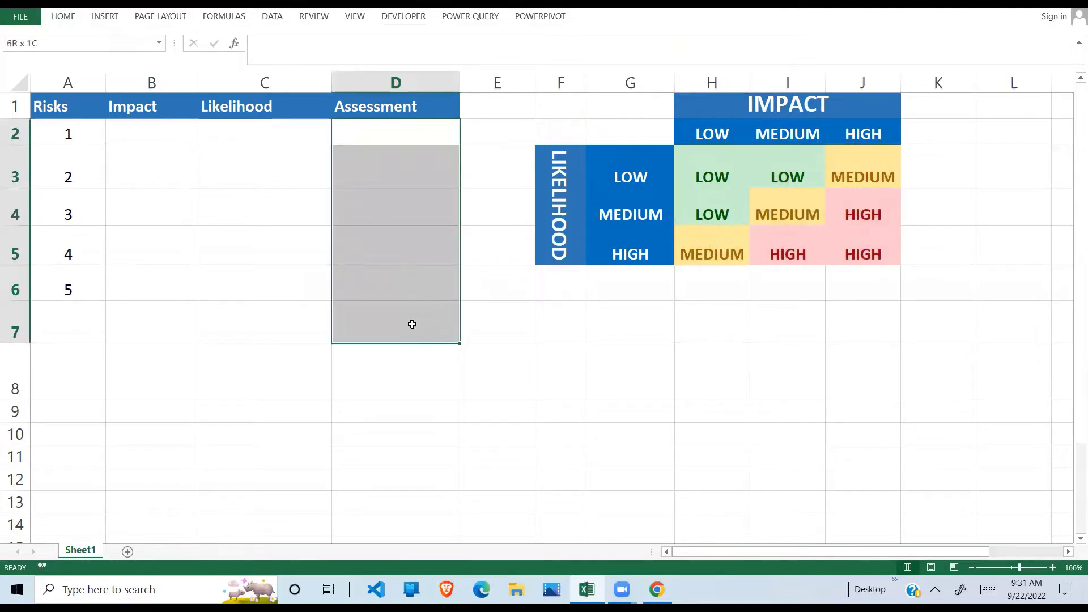
{"action": "left_click_drag", "start_coordinate": [417, 131], "coordinate": [419, 444]}
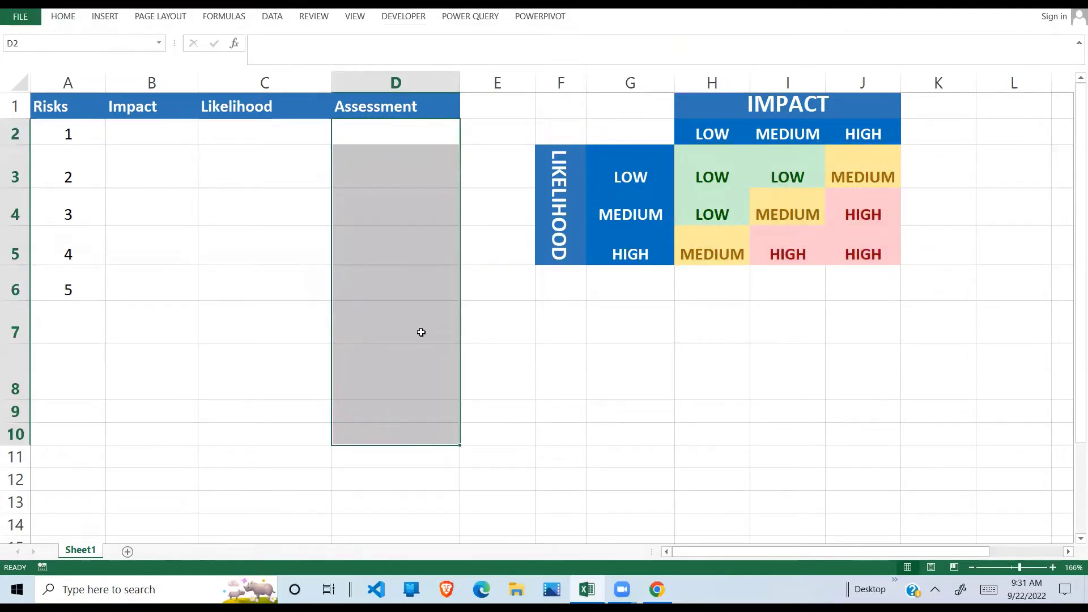
{"action": "left_click", "coordinate": [63, 16]}
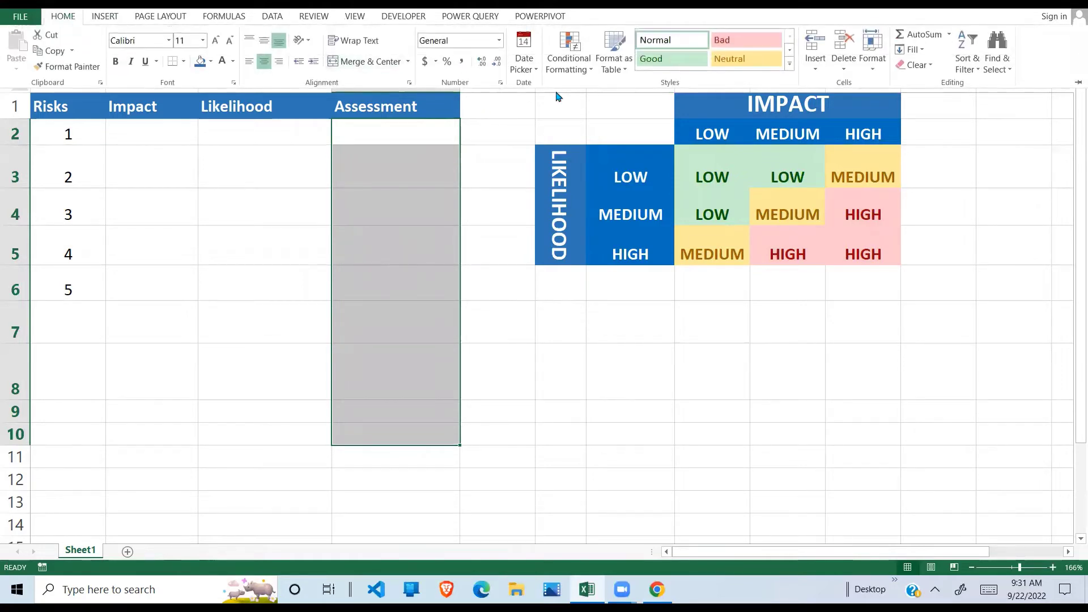
{"action": "left_click", "coordinate": [582, 73]}
{"action": "mouse_move", "coordinate": [652, 91]}
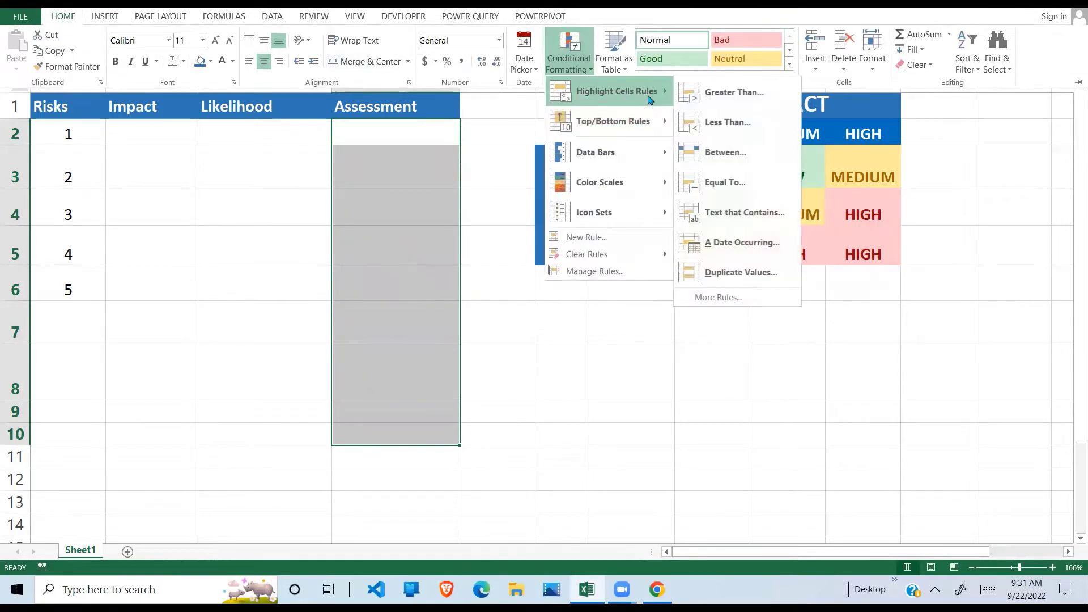
{"action": "left_click", "coordinate": [715, 182]}
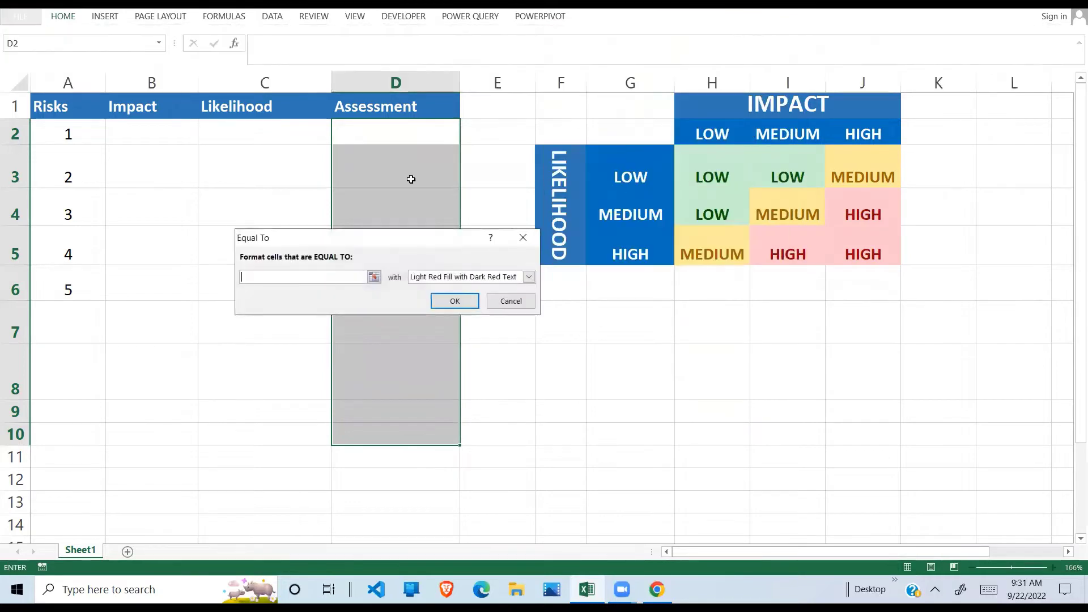
{"action": "left_click", "coordinate": [374, 276]}
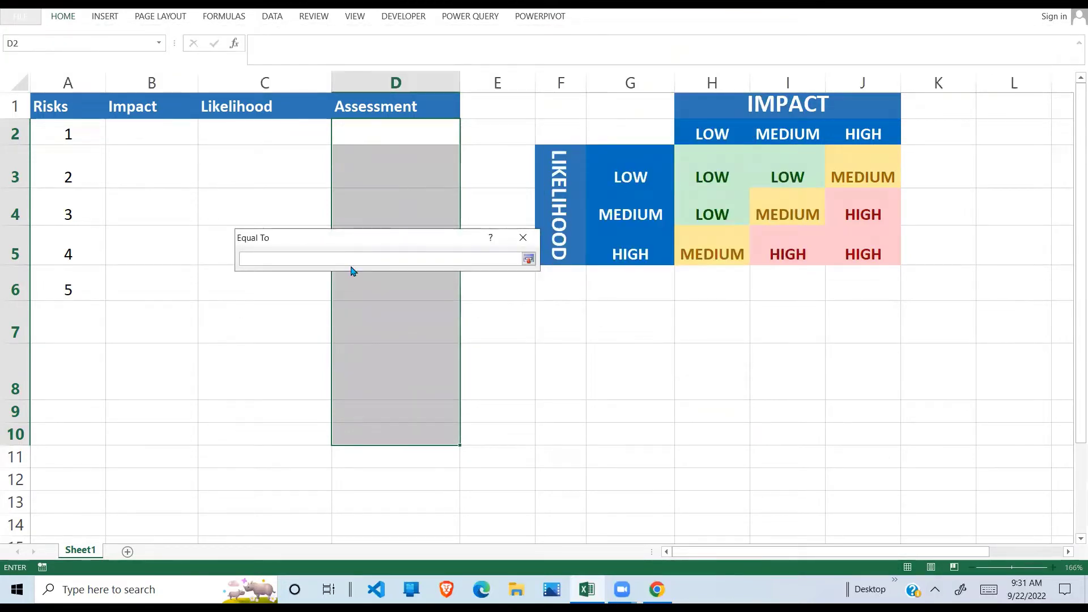
{"action": "left_click", "coordinate": [528, 259]}
{"action": "left_click", "coordinate": [527, 277]}
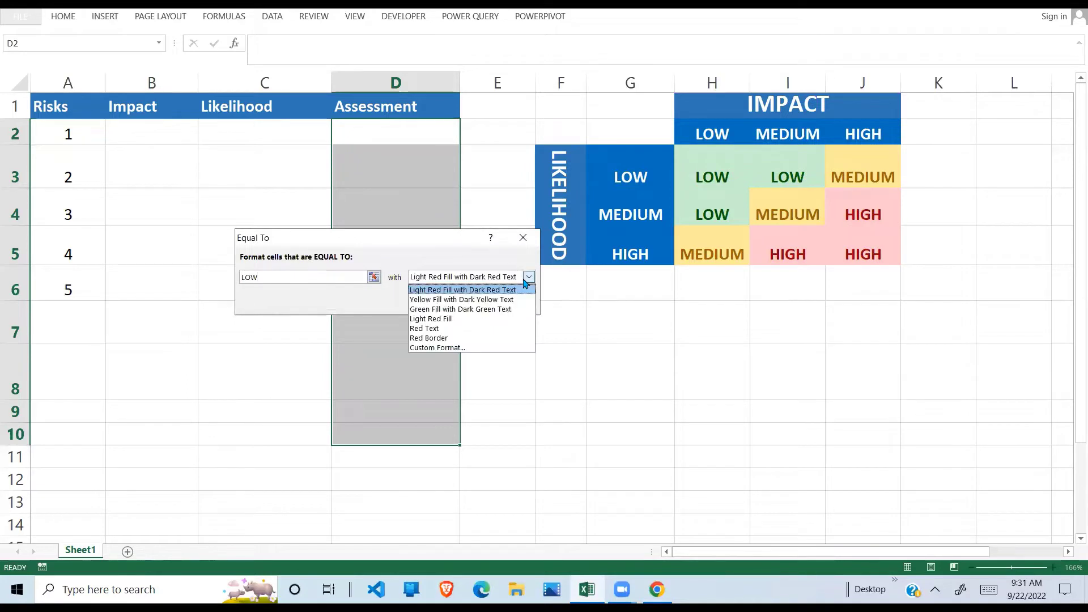
{"action": "left_click", "coordinate": [460, 309]}
{"action": "left_click", "coordinate": [455, 301]}
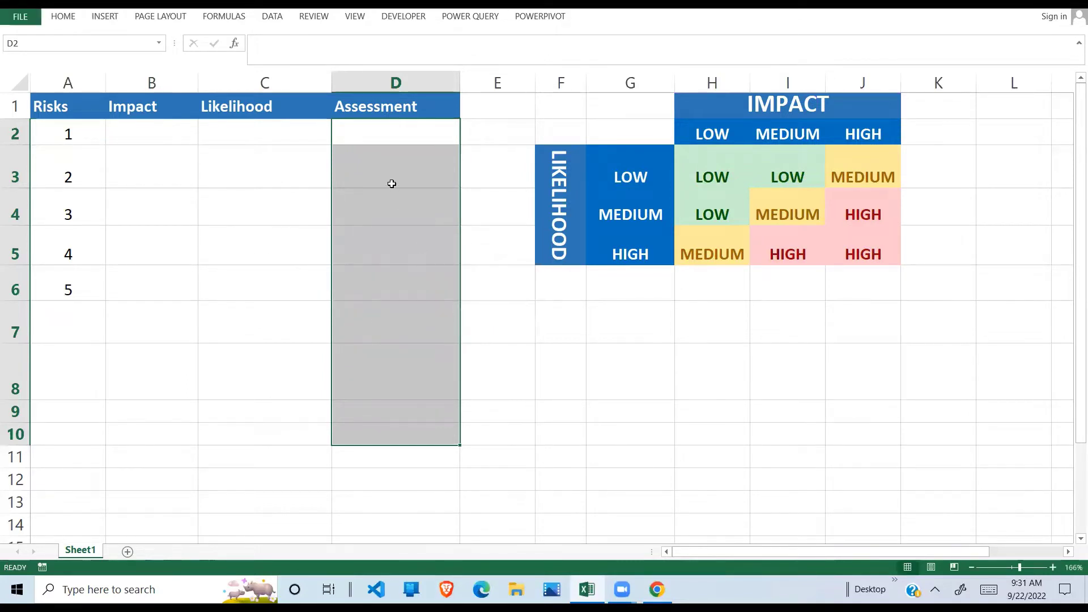
Step: Add a conditional formatting rule to D2:D10 giving cells that contain the text MEDIUM Yellow Fill with Dark Yellow Text
{"action": "left_click", "coordinate": [65, 17]}
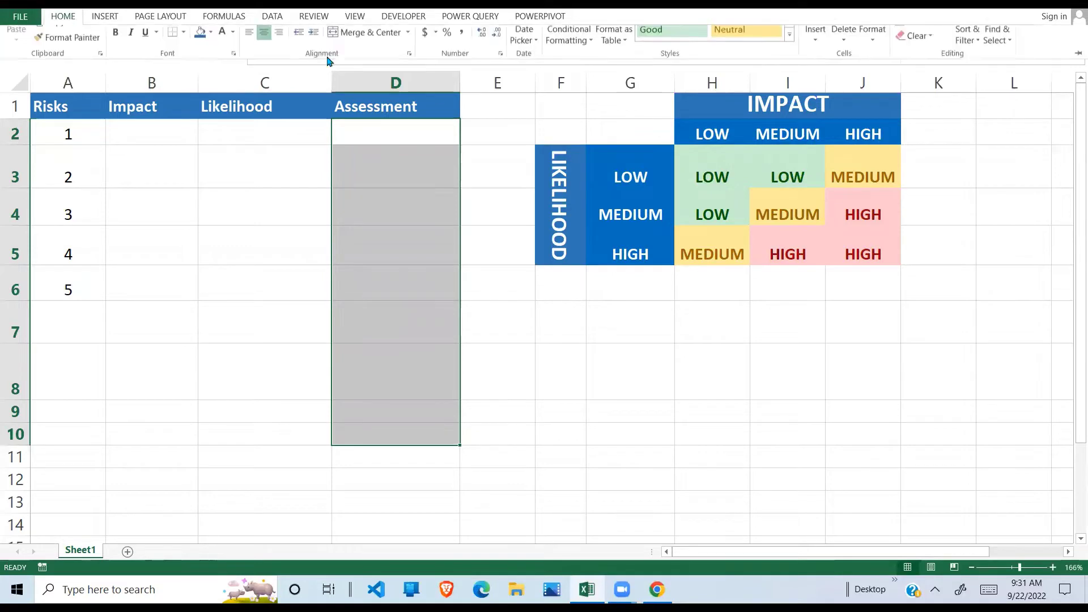
{"action": "left_click", "coordinate": [579, 70]}
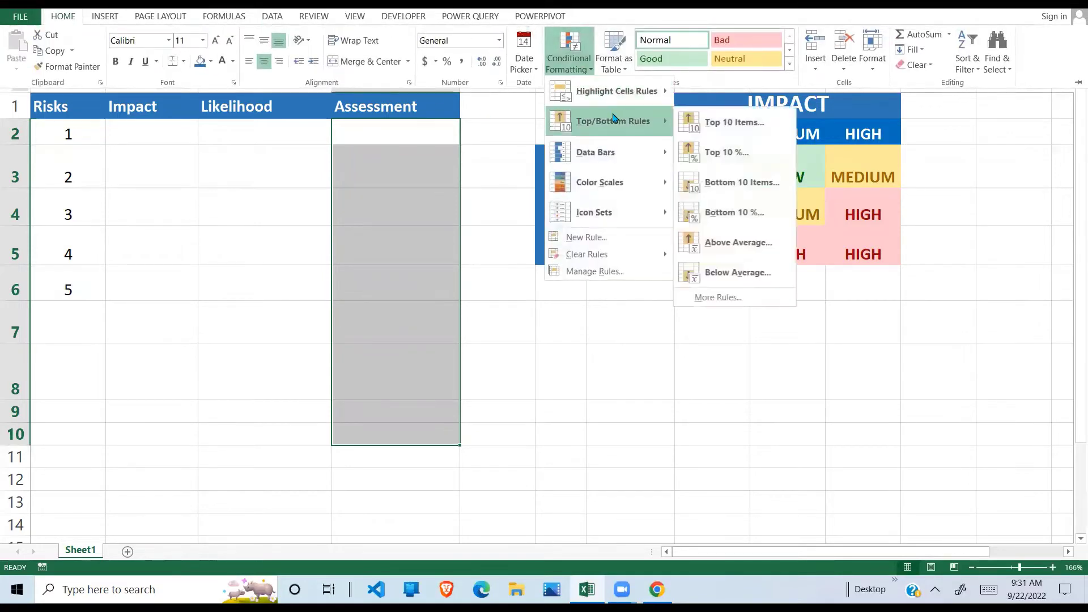
{"action": "mouse_move", "coordinate": [634, 100]}
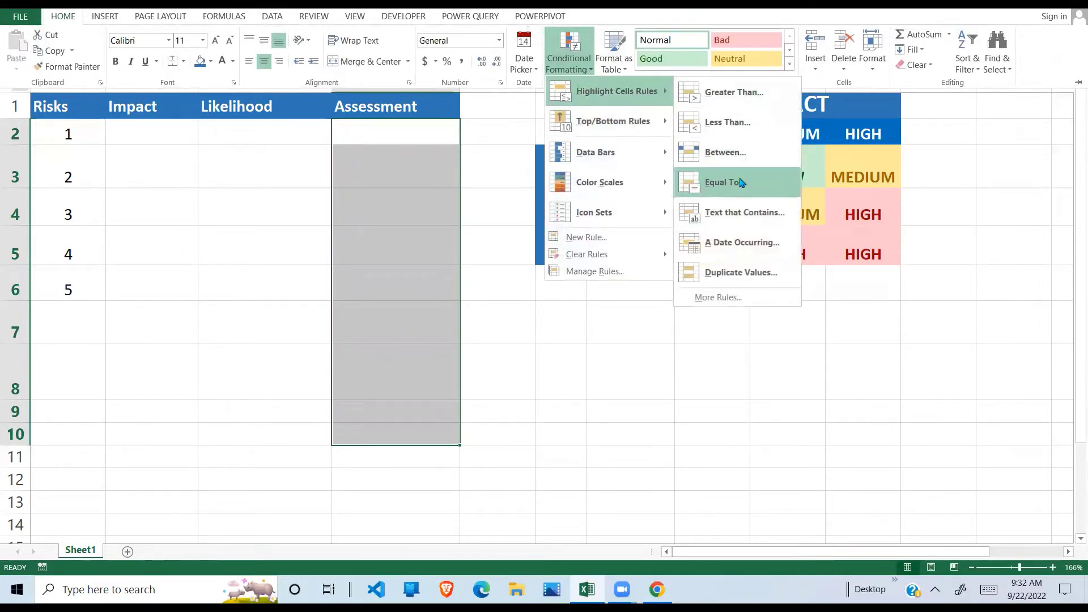
{"action": "left_click", "coordinate": [733, 217]}
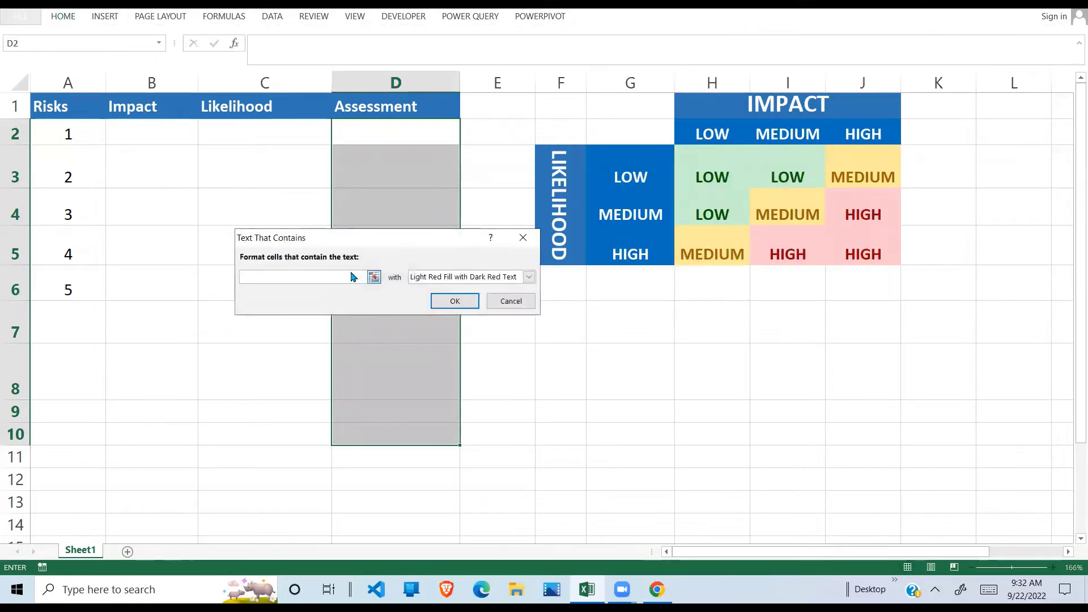
{"action": "type", "text": "MEDIUM"}
{"action": "left_click", "coordinate": [528, 277]}
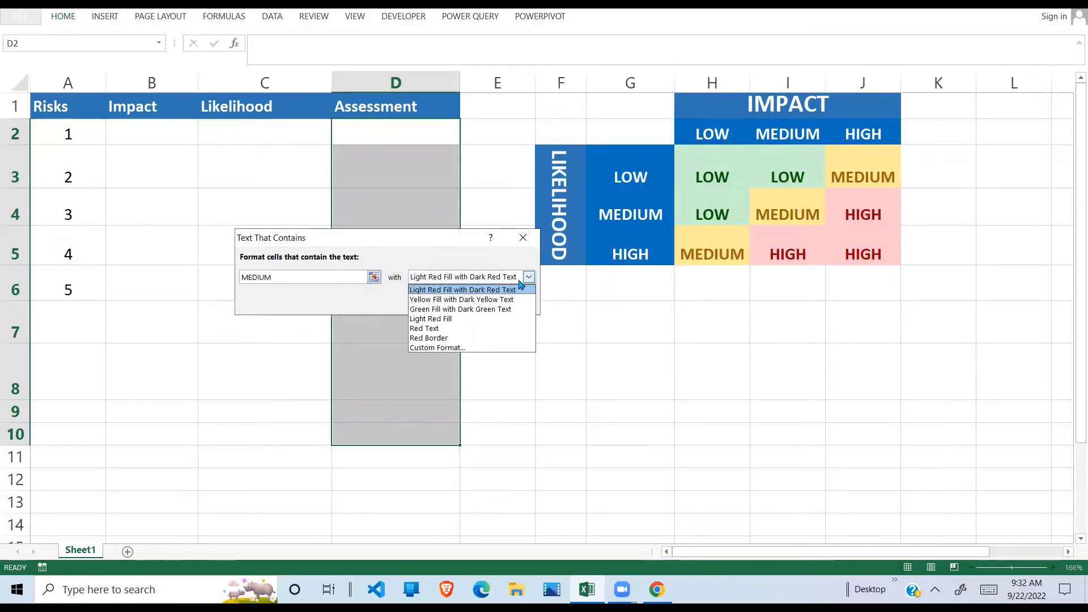
{"action": "left_click", "coordinate": [490, 299]}
{"action": "left_click", "coordinate": [449, 301]}
Step: Highlight Assessment cells D2:D10 containing the text HIGH with Light Red Fill with Dark Red Text using conditional formatting
{"action": "left_click", "coordinate": [72, 17]}
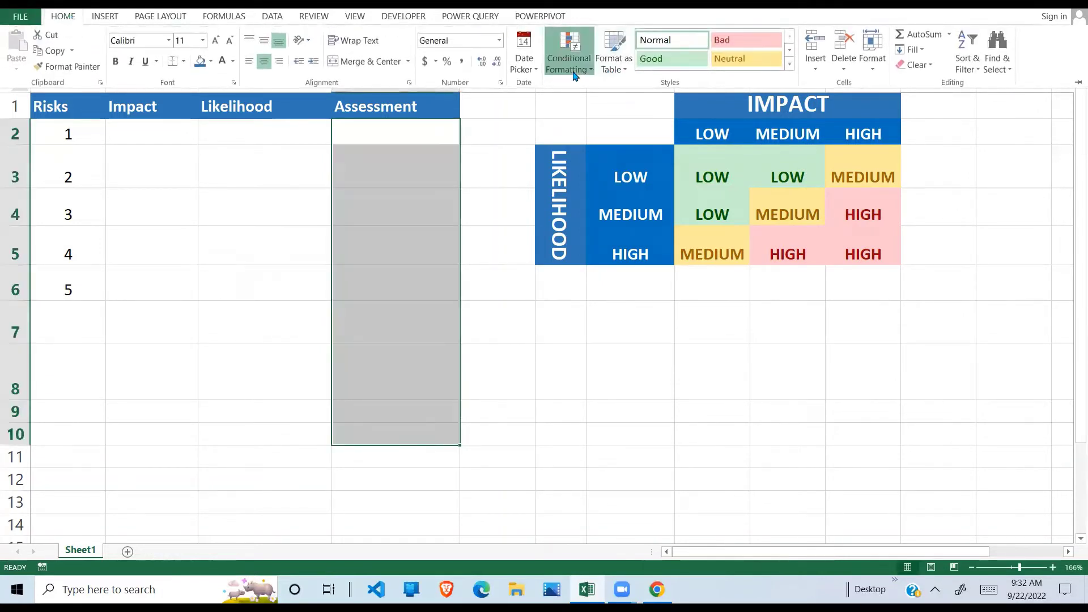
{"action": "left_click", "coordinate": [574, 75]}
{"action": "mouse_move", "coordinate": [613, 126]}
{"action": "mouse_move", "coordinate": [617, 95]}
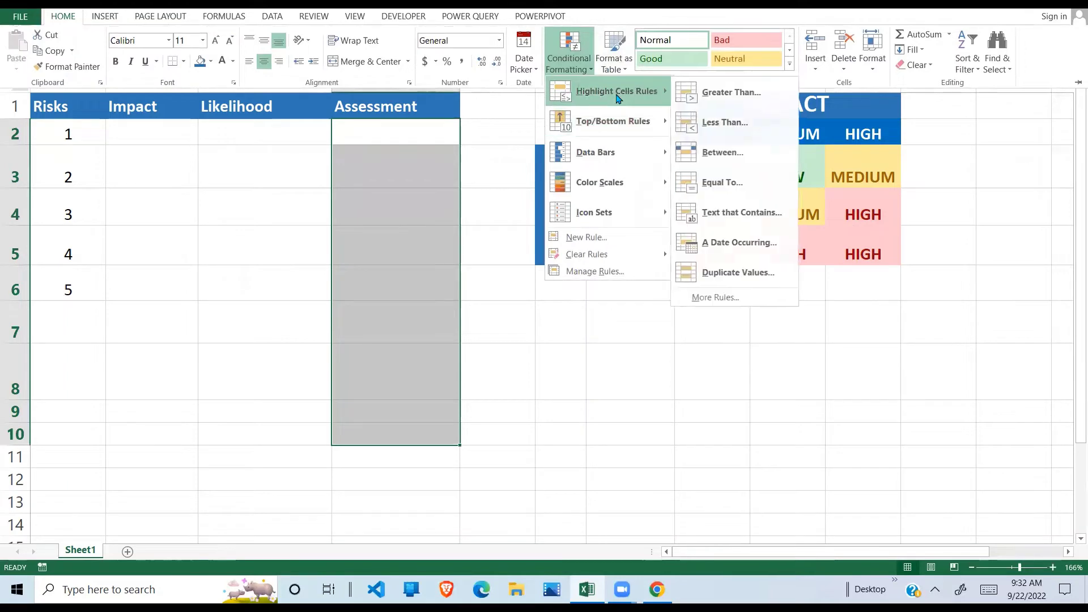
{"action": "left_click", "coordinate": [728, 221]}
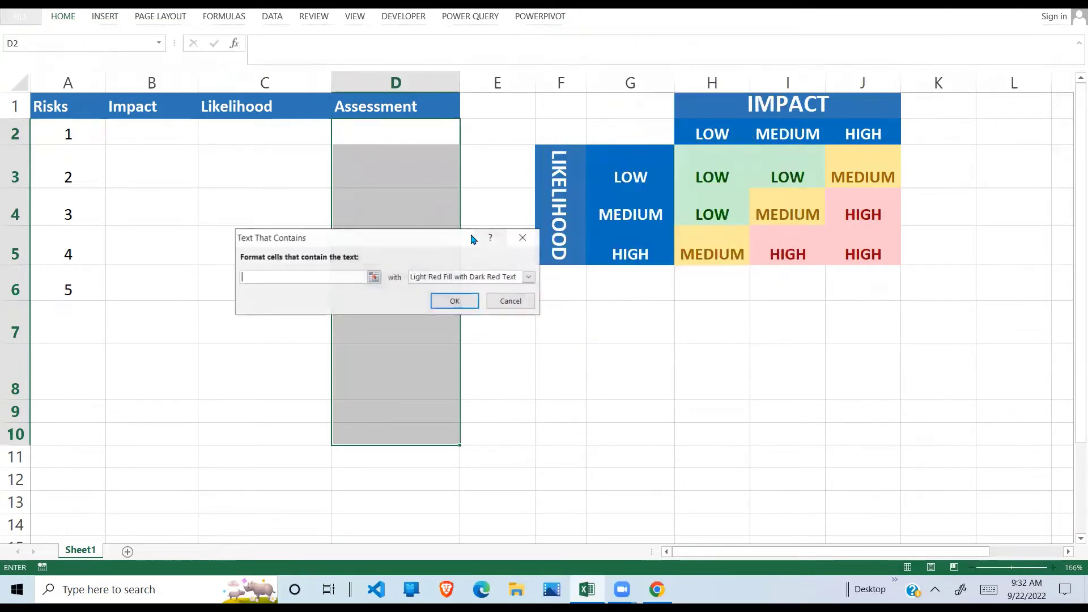
{"action": "type", "text": "HIGH"}
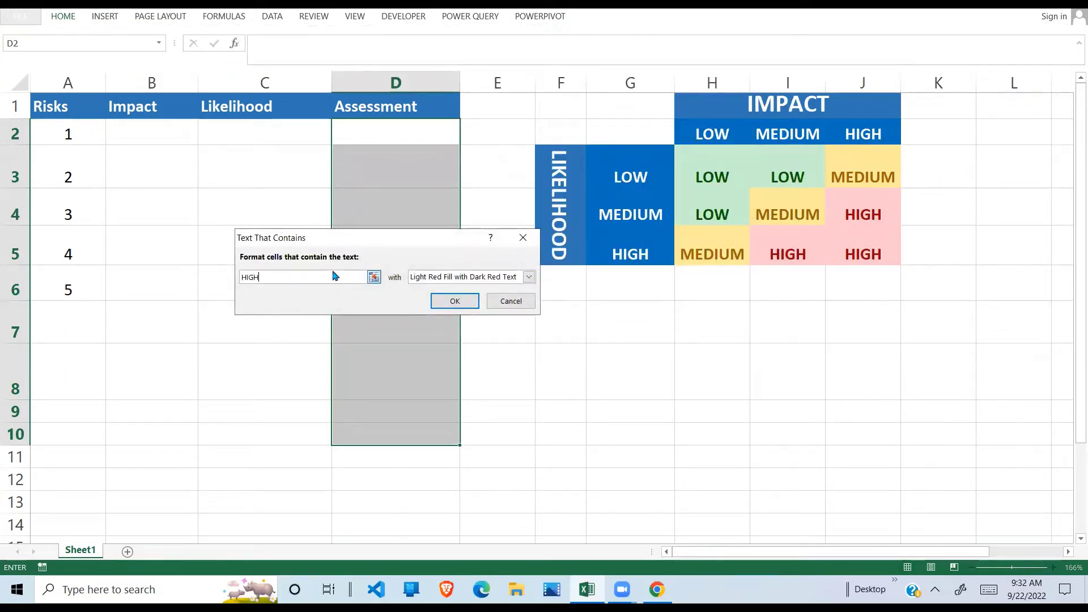
{"action": "left_click", "coordinate": [528, 277]}
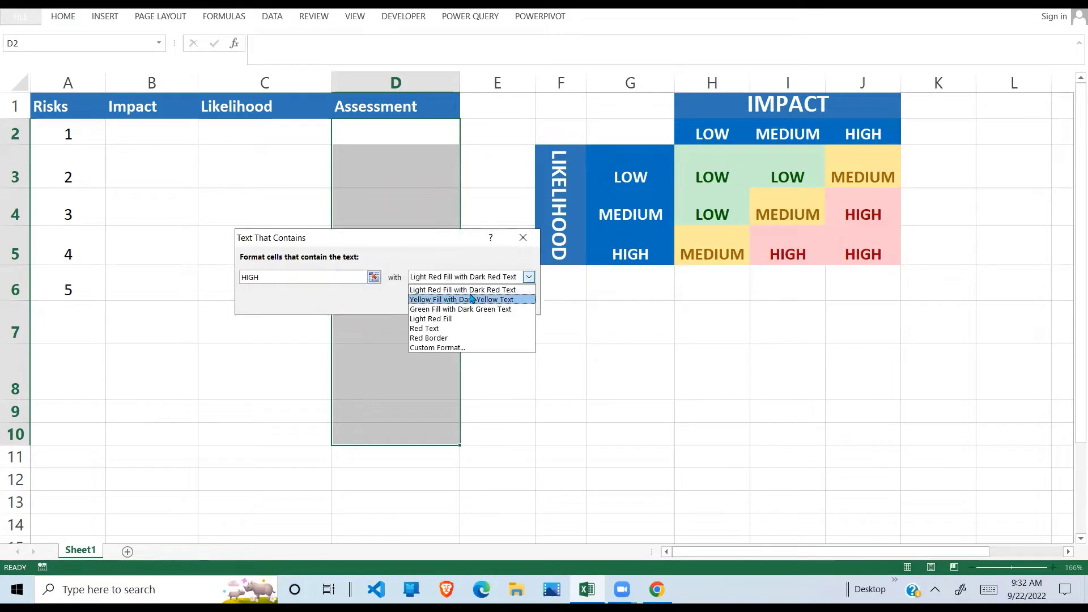
{"action": "left_click", "coordinate": [493, 290]}
{"action": "left_click", "coordinate": [454, 301]}
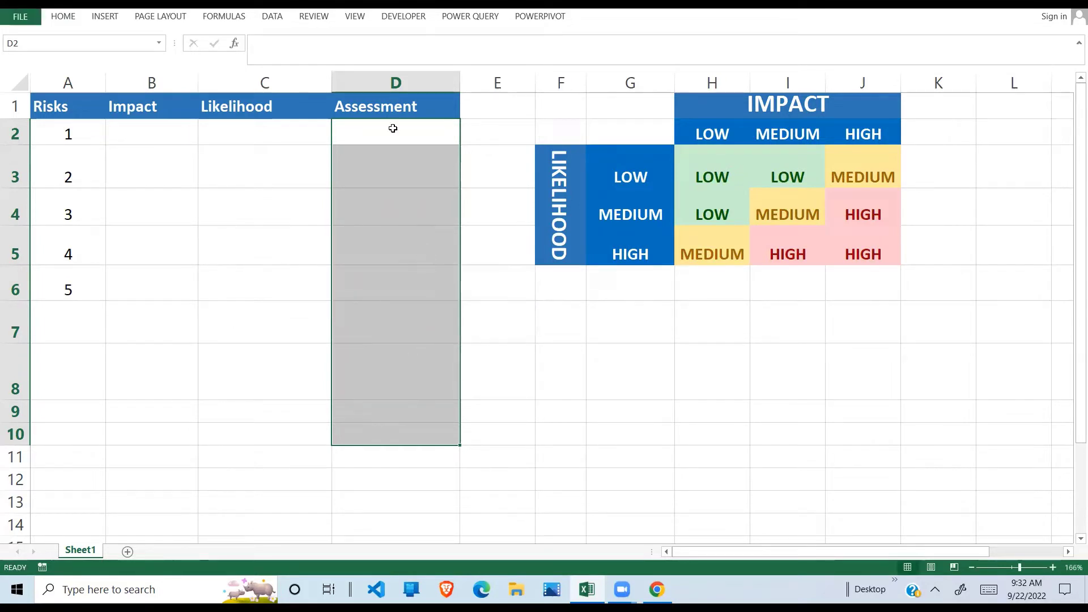
Step: Test the Assessment column's colour rules by entering LOW in D2, and clear the cell again
{"action": "left_click", "coordinate": [384, 130]}
{"action": "type", "text": "LOW"}
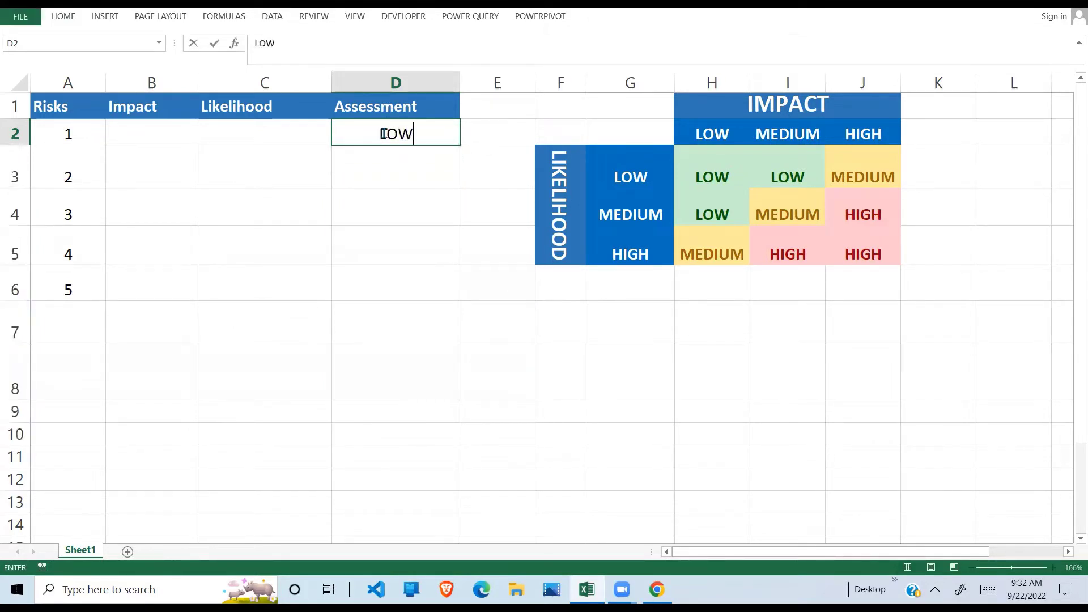
{"action": "key", "text": "Return"}
{"action": "left_click", "coordinate": [399, 131]}
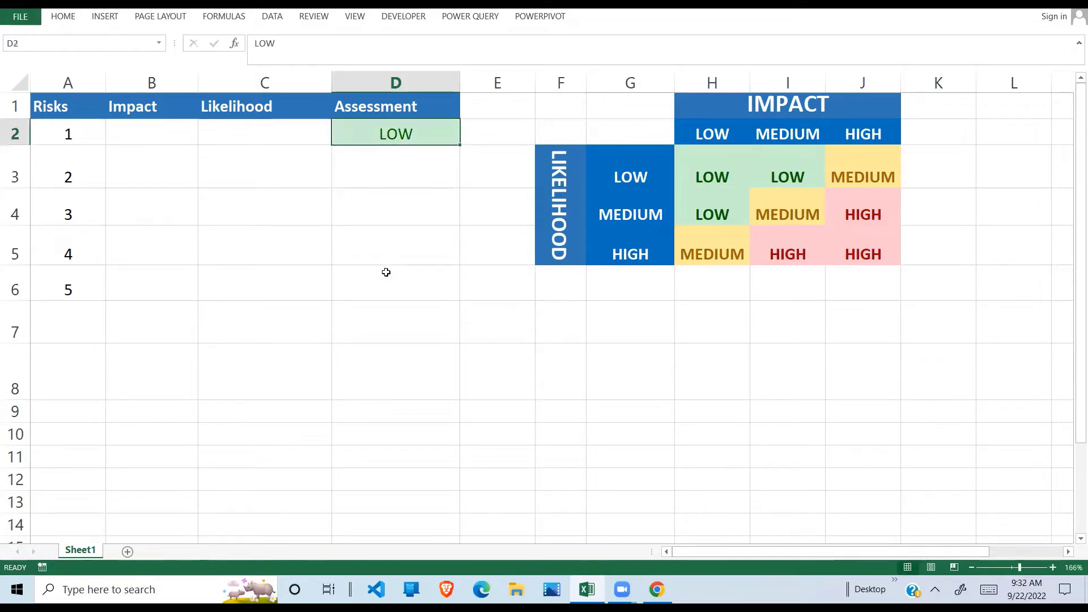
{"action": "key", "text": "Delete"}
{"action": "left_click", "coordinate": [422, 306]}
{"action": "left_click_drag", "start_coordinate": [401, 139], "coordinate": [400, 290]}
{"action": "left_click_drag", "start_coordinate": [742, 174], "coordinate": [854, 250]}
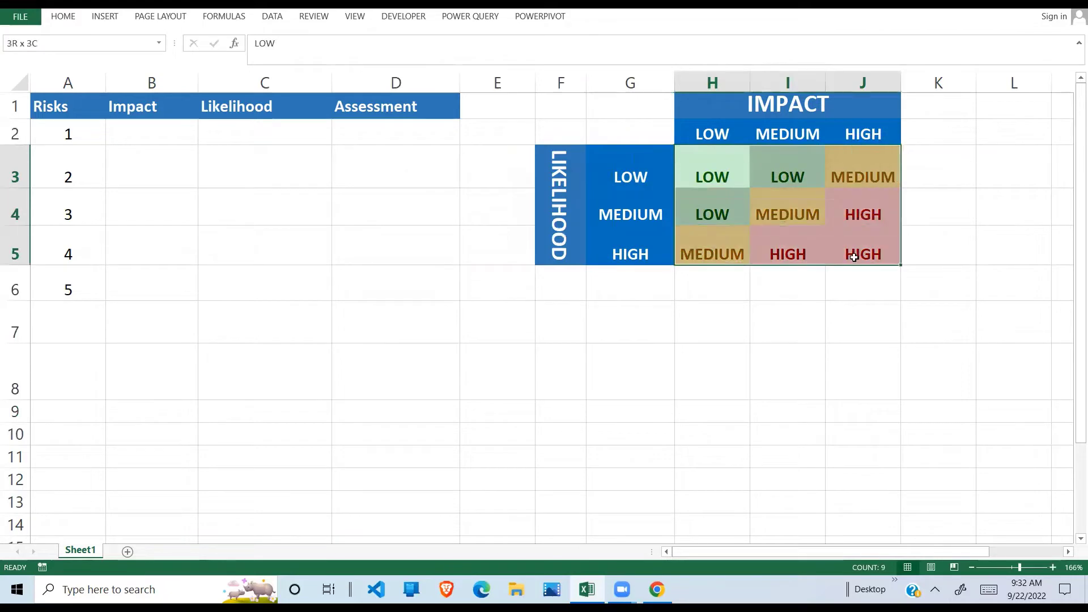
{"action": "left_click", "coordinate": [371, 274]}
Step: Enter LOW as the impact in B2 and HIGH as the likelihood in C2 for risk 1
{"action": "left_click", "coordinate": [155, 126]}
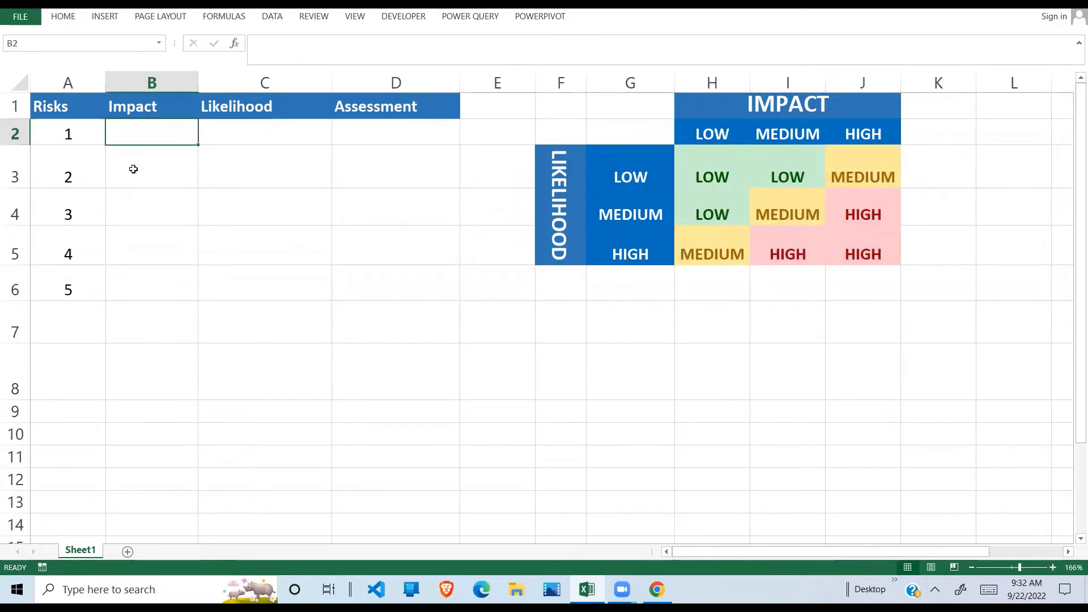
{"action": "type", "text": "LOW"}
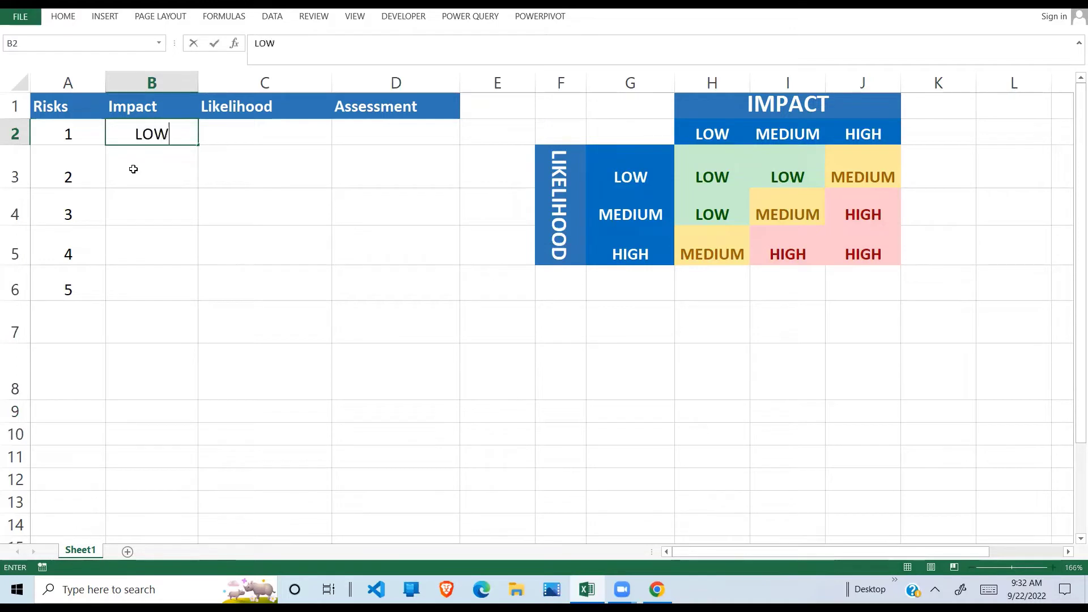
{"action": "type", "text": "HIGH"}
{"action": "left_click", "coordinate": [362, 133]}
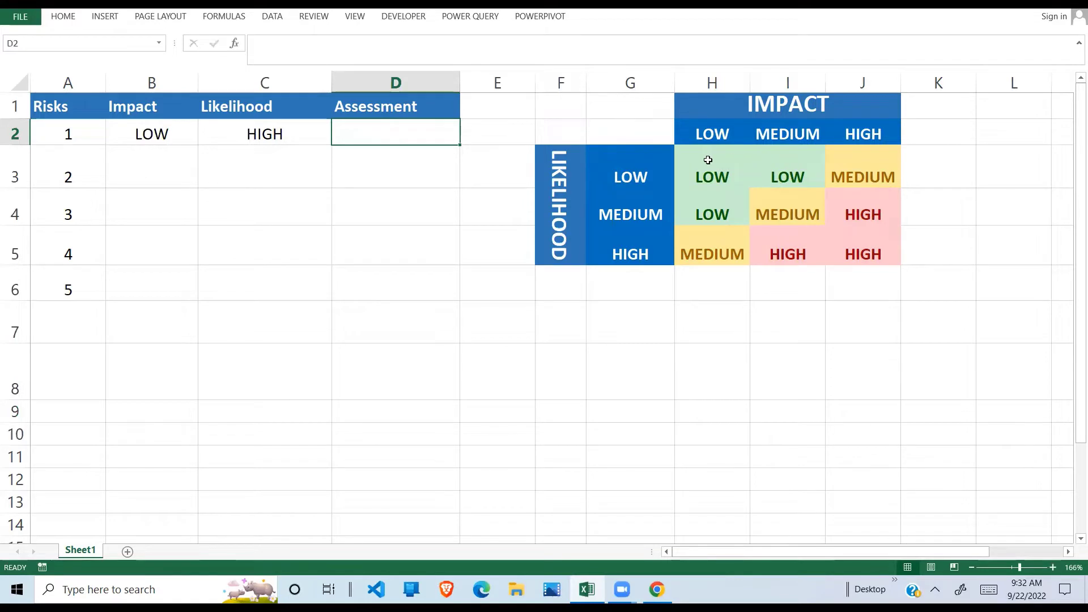
{"action": "left_click_drag", "start_coordinate": [709, 158], "coordinate": [867, 250]}
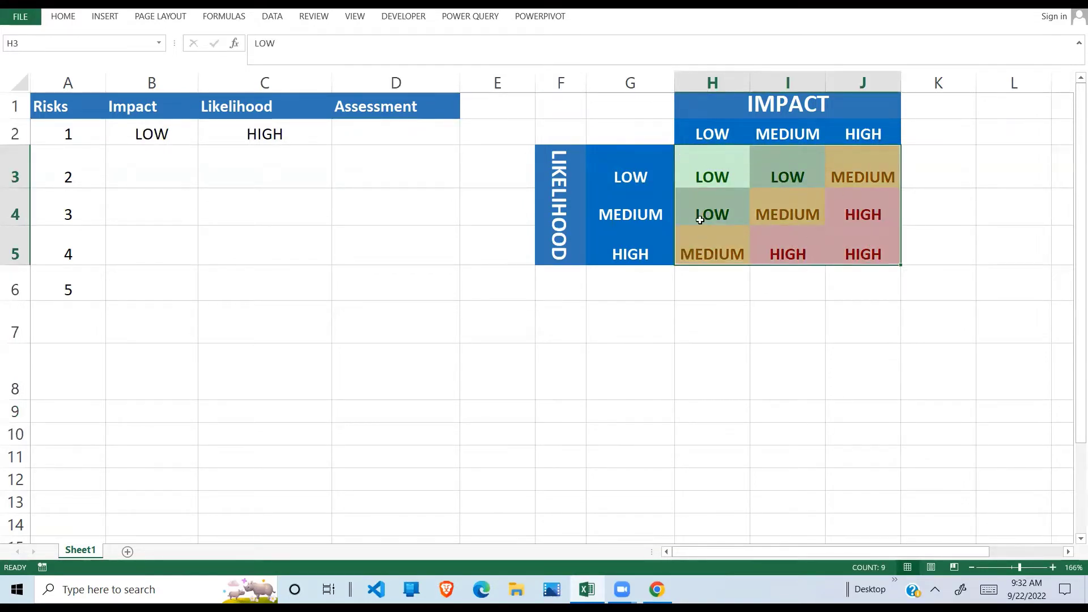
Step: Examine how risk 1's impact and likelihood in B2:C2 relate to the matrix, tracing the HIGH impact column and LOW likelihood row
{"action": "left_click", "coordinate": [153, 136]}
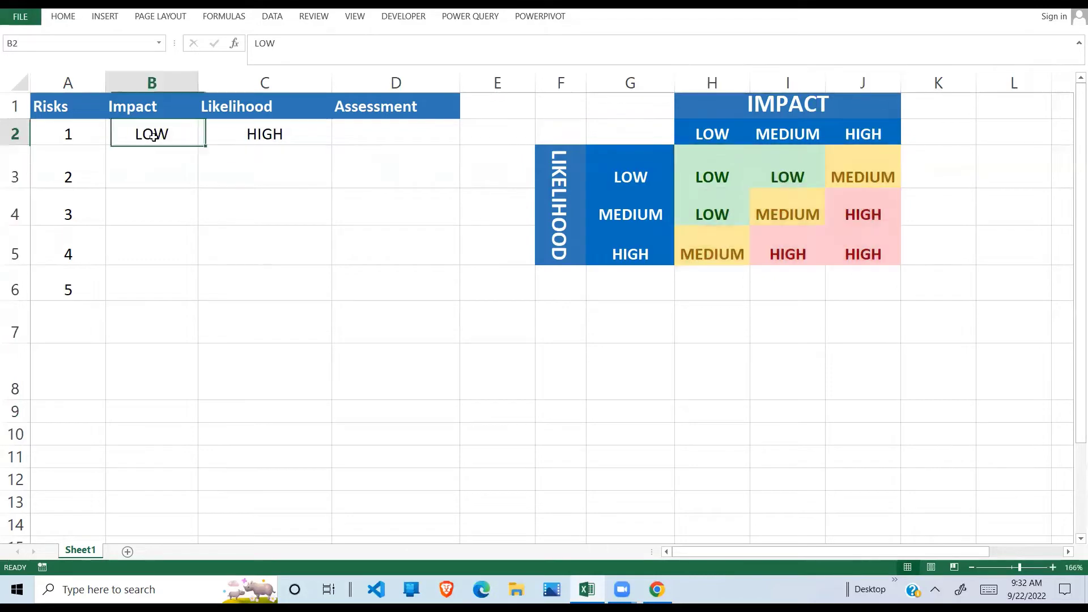
{"action": "left_click", "coordinate": [255, 136]}
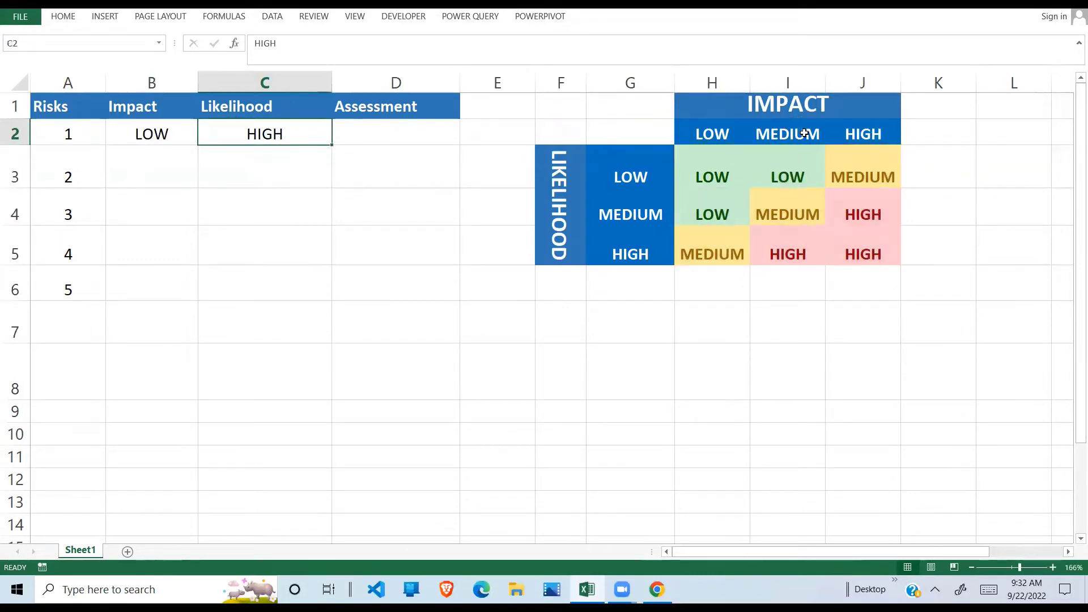
{"action": "left_click", "coordinate": [878, 134]}
{"action": "left_click", "coordinate": [639, 181]}
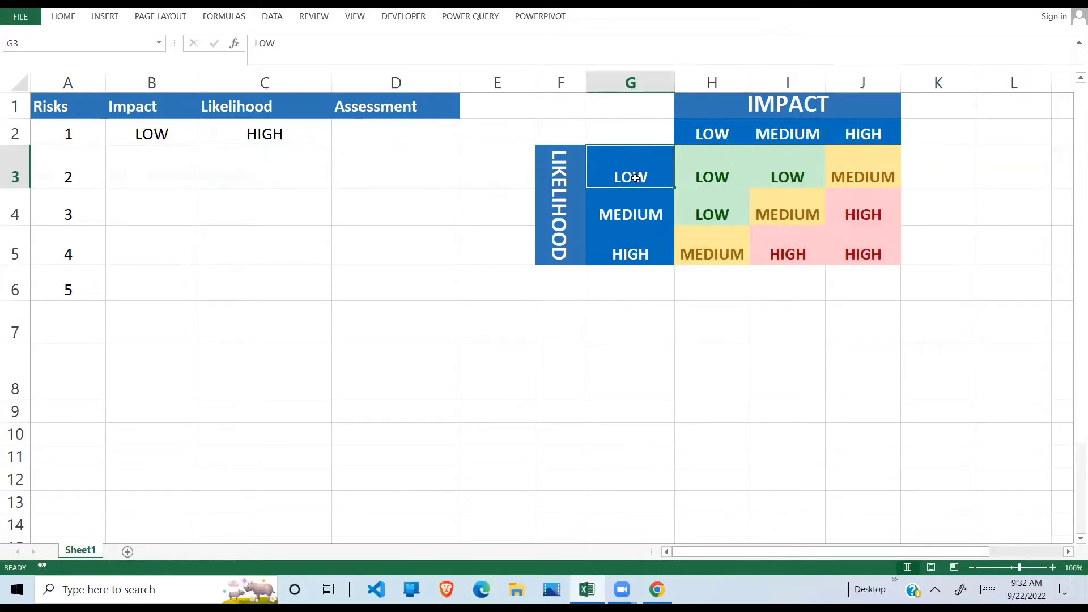
{"action": "left_click_drag", "start_coordinate": [872, 136], "coordinate": [879, 269]}
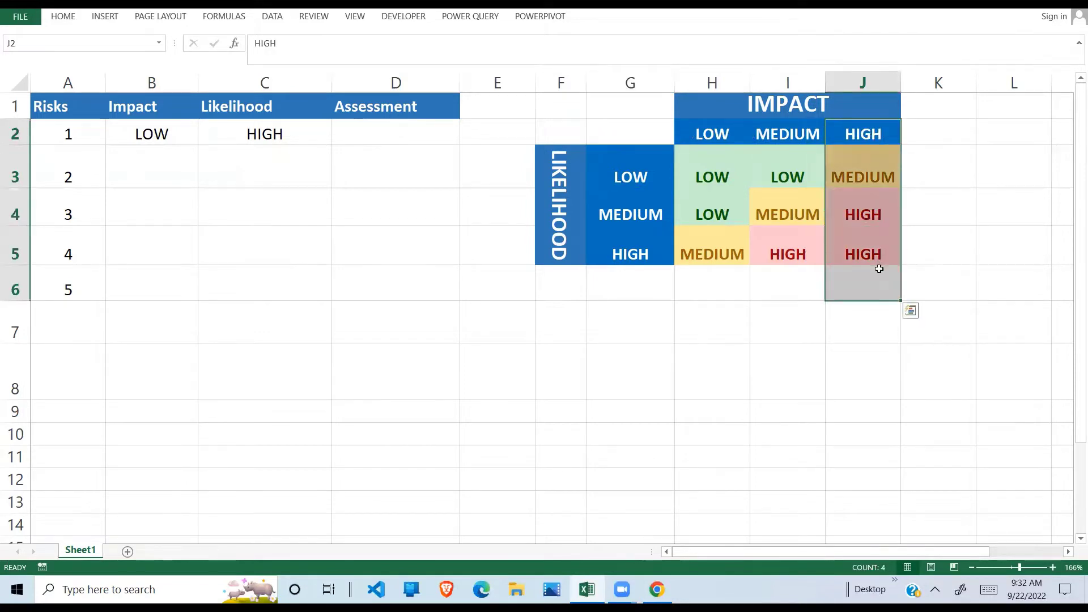
{"action": "left_click_drag", "start_coordinate": [619, 175], "coordinate": [911, 169]}
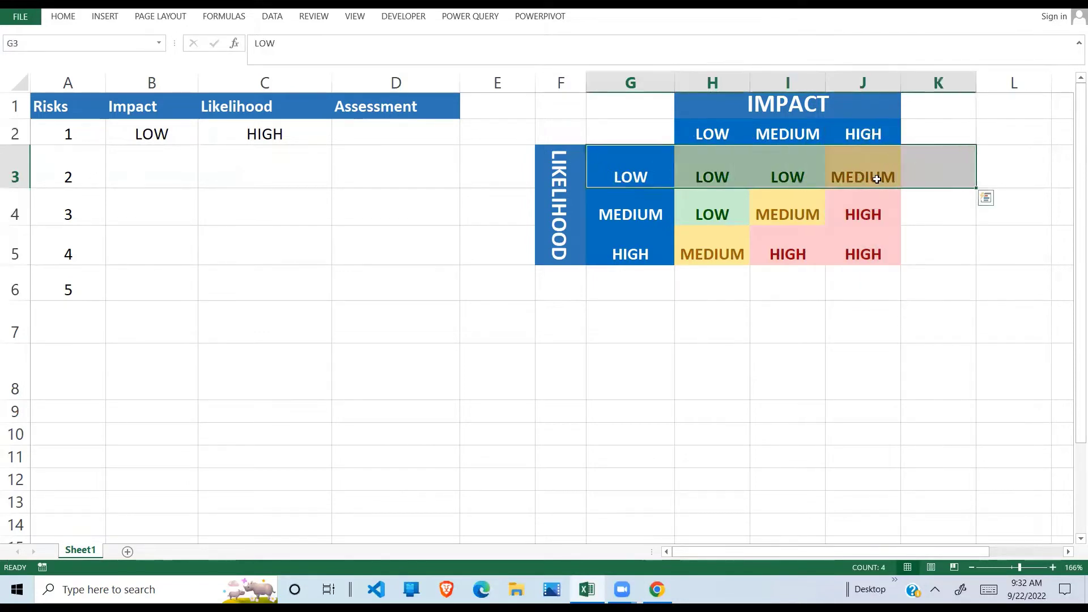
{"action": "left_click", "coordinate": [867, 170]}
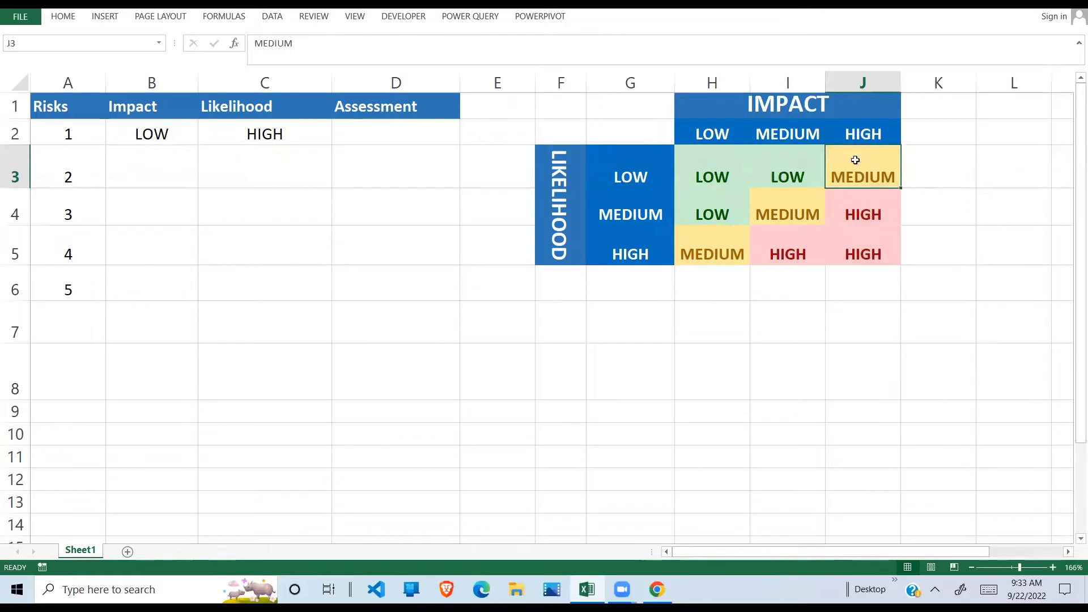
{"action": "left_click", "coordinate": [427, 131]}
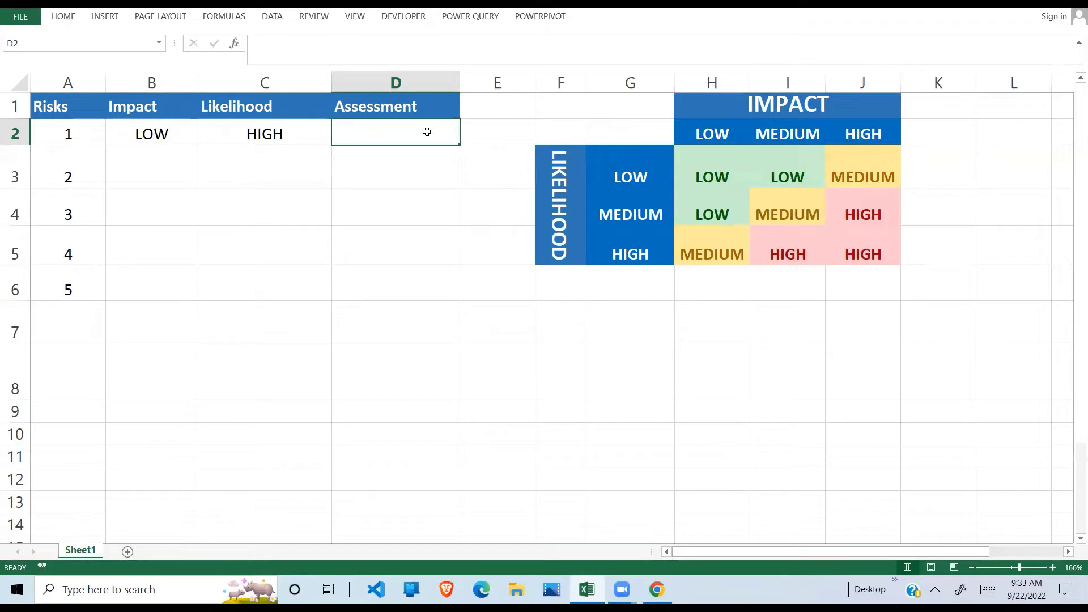
Step: Clear risk 1's impact and likelihood entries in B2:C2
{"action": "left_click_drag", "start_coordinate": [136, 133], "coordinate": [232, 187]}
{"action": "left_click", "coordinate": [159, 136]}
{"action": "left_click", "coordinate": [201, 152]}
{"action": "left_click", "coordinate": [167, 138]}
{"action": "left_click_drag", "start_coordinate": [233, 148], "coordinate": [274, 138]}
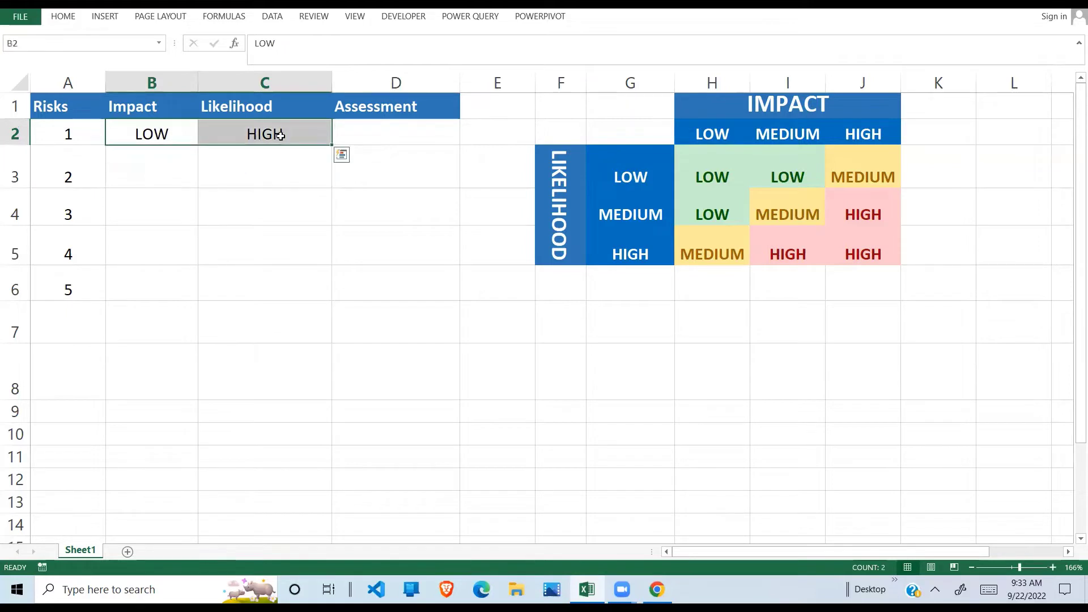
{"action": "key", "text": "Delete"}
Step: Open data validation for the Impact and Likelihood cells B2:C6 and allow only values from a list
{"action": "left_click", "coordinate": [220, 195]}
{"action": "left_click_drag", "start_coordinate": [147, 130], "coordinate": [263, 279]}
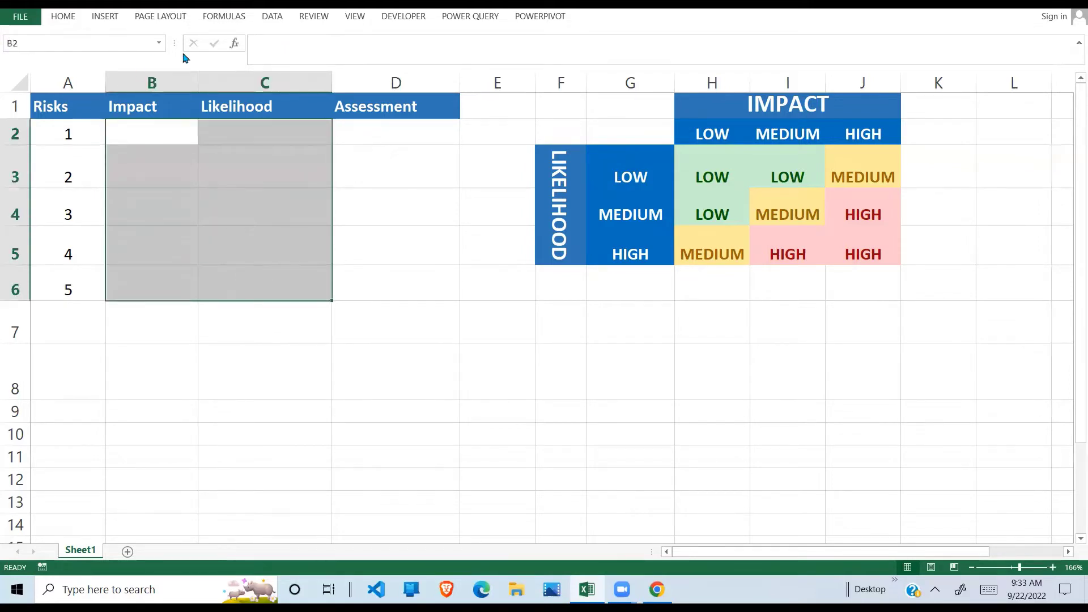
{"action": "left_click", "coordinate": [107, 18]}
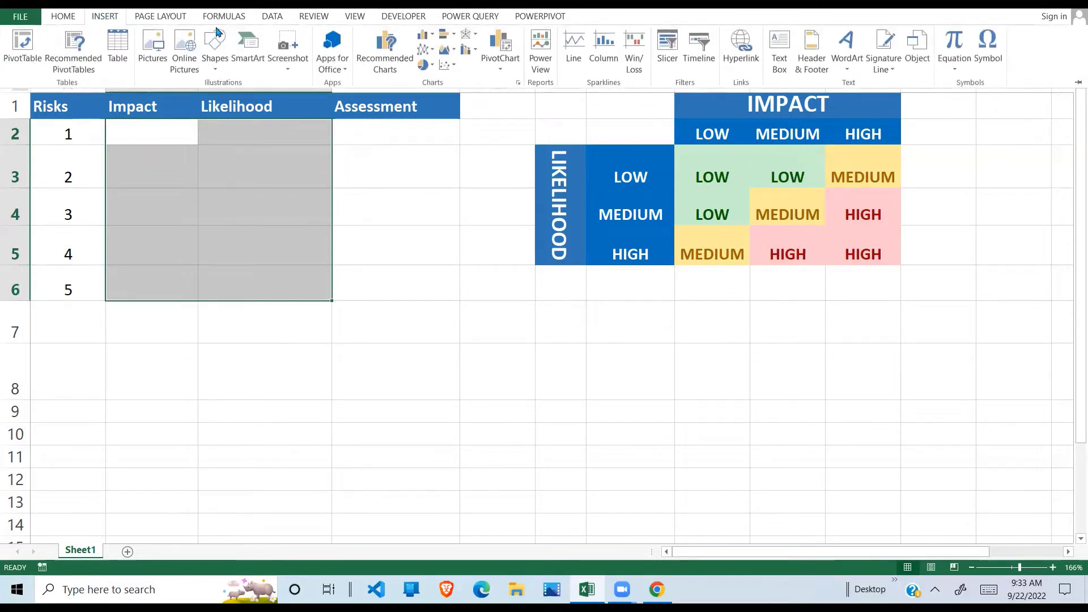
{"action": "left_click", "coordinate": [268, 20]}
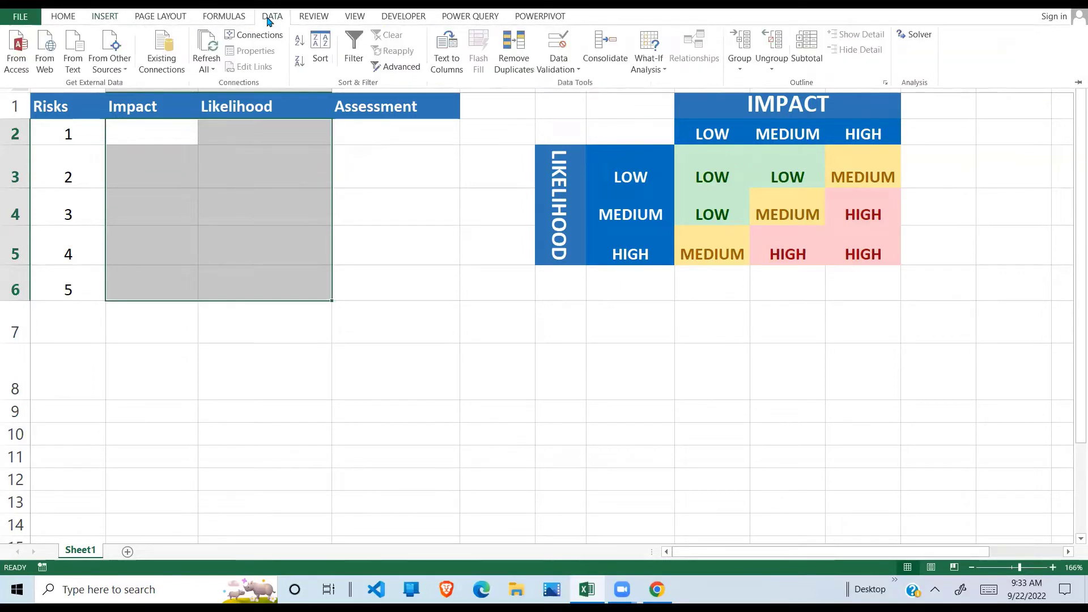
{"action": "left_click", "coordinate": [558, 66]}
{"action": "left_click", "coordinate": [583, 85]}
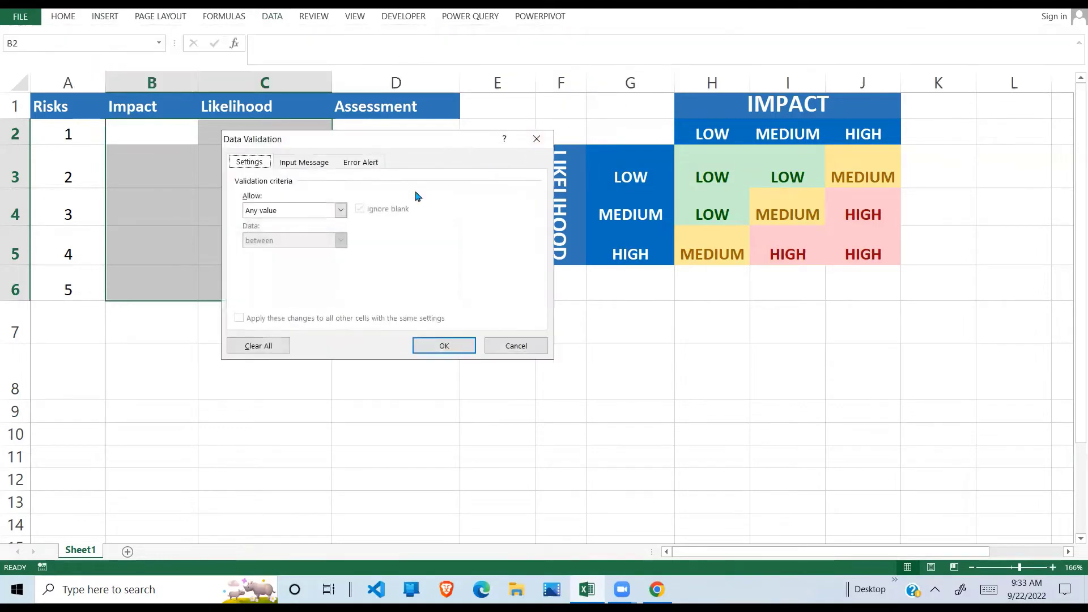
{"action": "left_click", "coordinate": [340, 210]}
{"action": "left_click", "coordinate": [258, 252]}
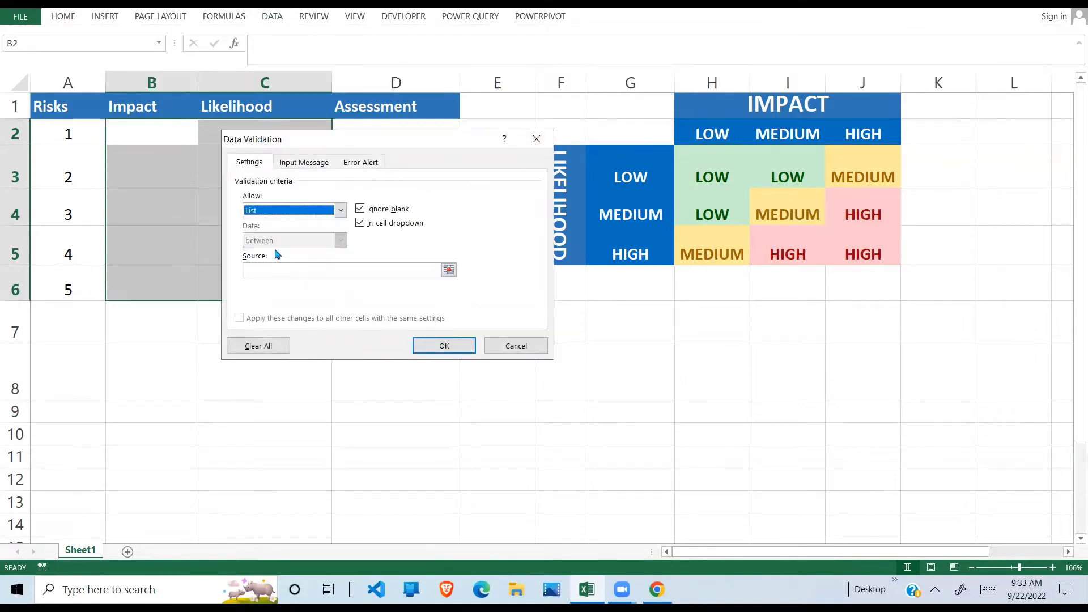
Step: Set the validation list's source to the likelihood levels in G3:G5 and apply the rule
{"action": "left_click", "coordinate": [451, 274]}
{"action": "left_click_drag", "start_coordinate": [642, 177], "coordinate": [641, 254]}
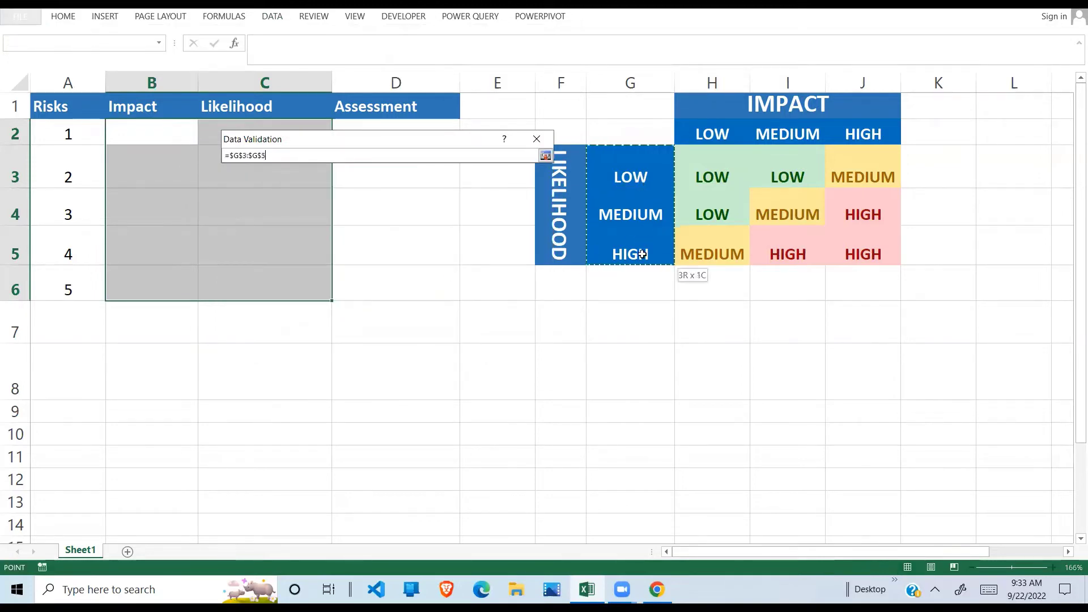
{"action": "left_click", "coordinate": [545, 155]}
{"action": "left_click", "coordinate": [460, 350]}
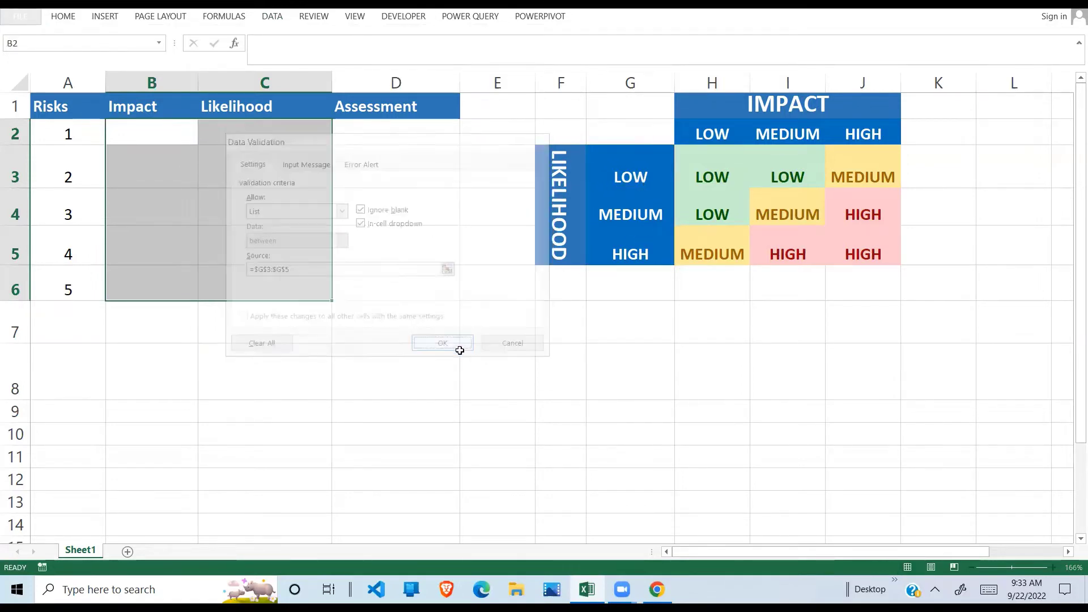
{"action": "left_click", "coordinate": [313, 352]}
Step: Choose the impact levels LOW, MEDIUM and HIGH for risks 1 to 3 in B2:B4 from the in-cell lists
{"action": "left_click", "coordinate": [304, 133]}
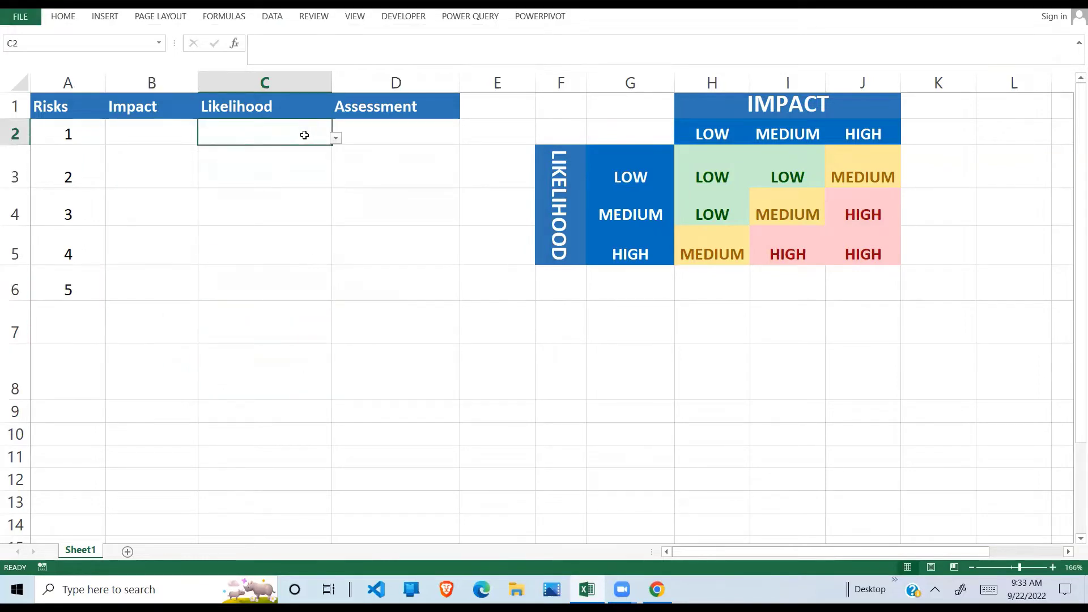
{"action": "left_click", "coordinate": [175, 131]}
{"action": "left_click", "coordinate": [203, 138]}
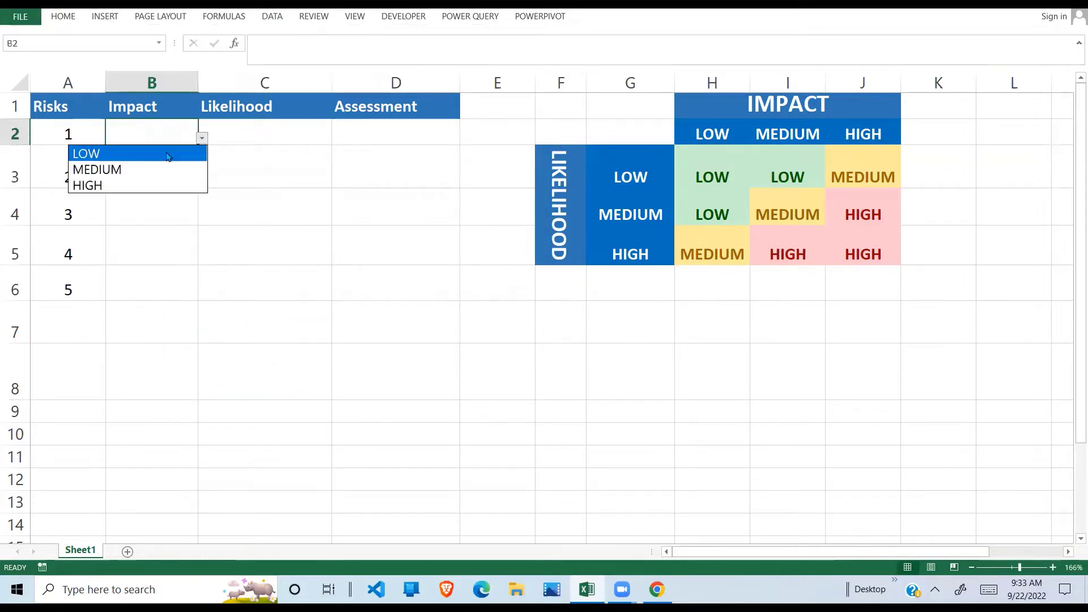
{"action": "left_click", "coordinate": [118, 151]}
{"action": "left_click", "coordinate": [196, 178]}
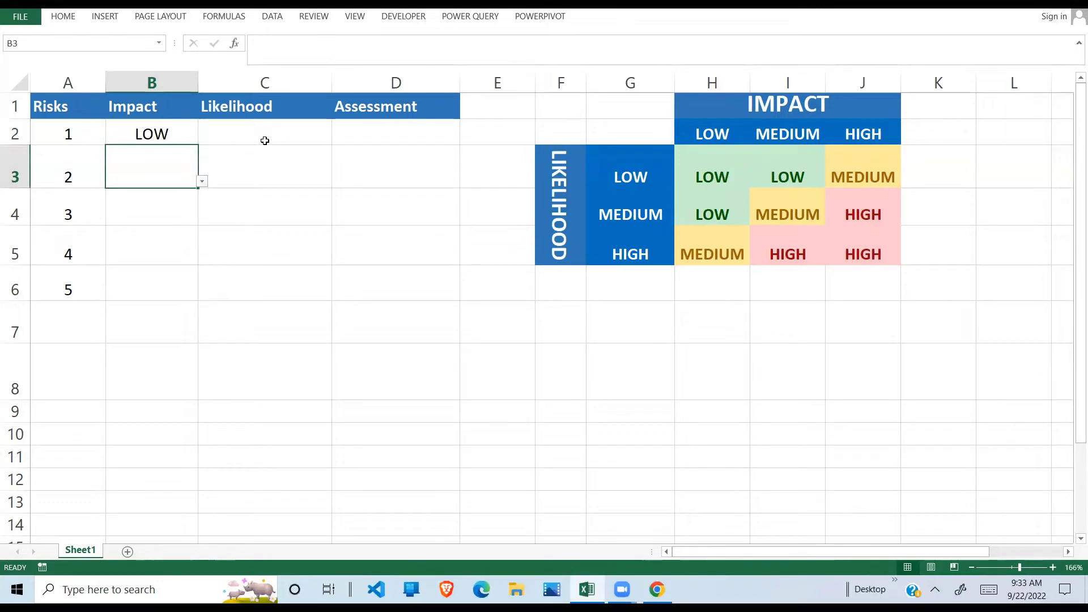
{"action": "left_click", "coordinate": [203, 182]}
{"action": "left_click", "coordinate": [141, 214]}
{"action": "left_click", "coordinate": [189, 211]}
{"action": "left_click", "coordinate": [202, 218]}
{"action": "left_click", "coordinate": [121, 265]}
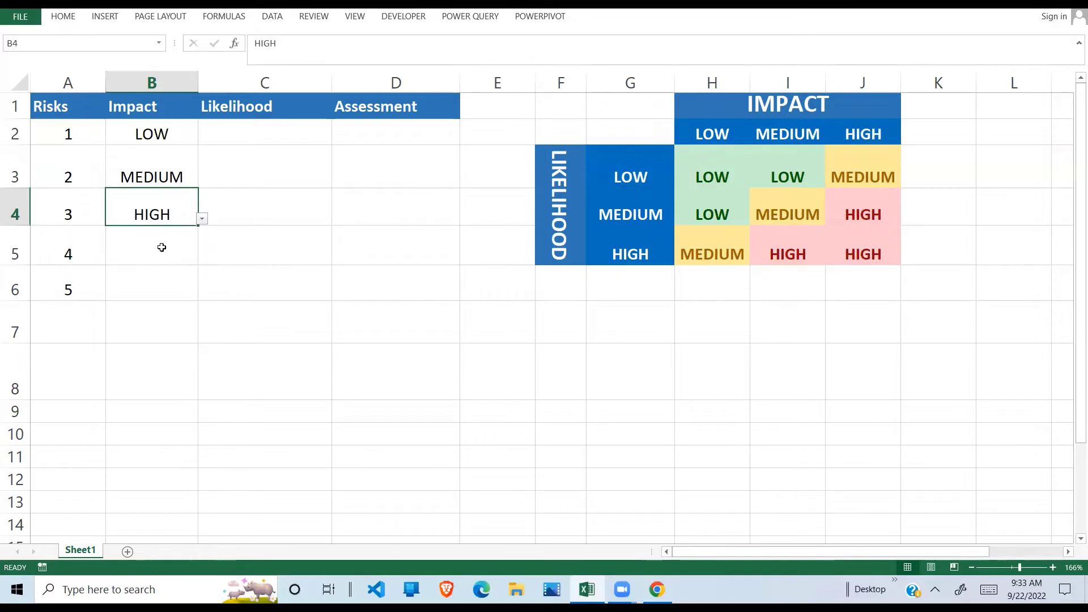
Step: Choose LOW as the impact of risk 4 in B5 and MEDIUM for risk 5 in B6
{"action": "left_click", "coordinate": [181, 248]}
{"action": "left_click", "coordinate": [204, 262]}
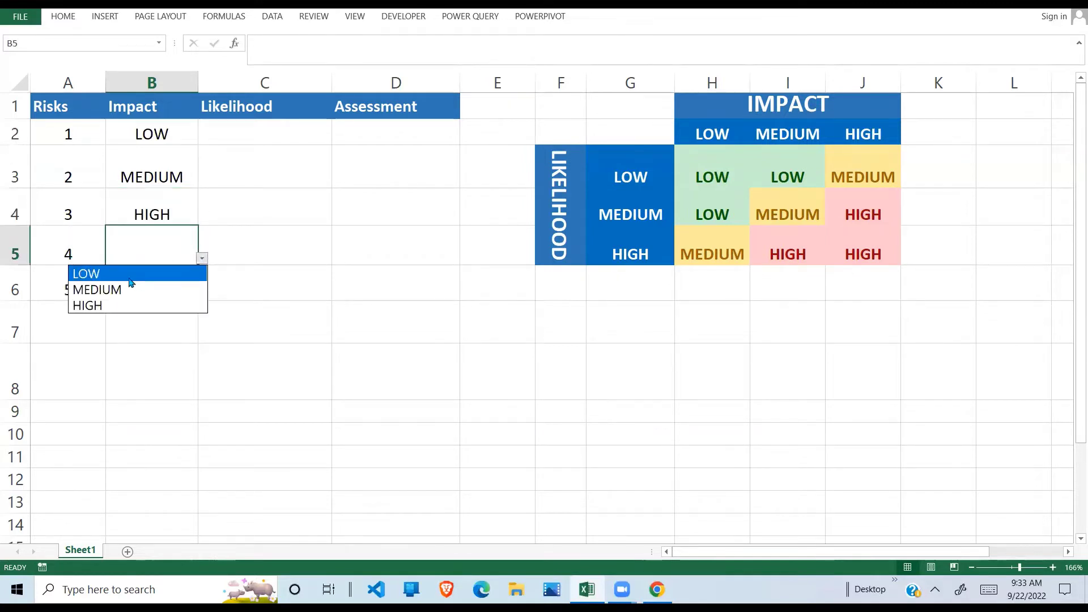
{"action": "left_click", "coordinate": [131, 275]}
{"action": "left_click", "coordinate": [180, 284]}
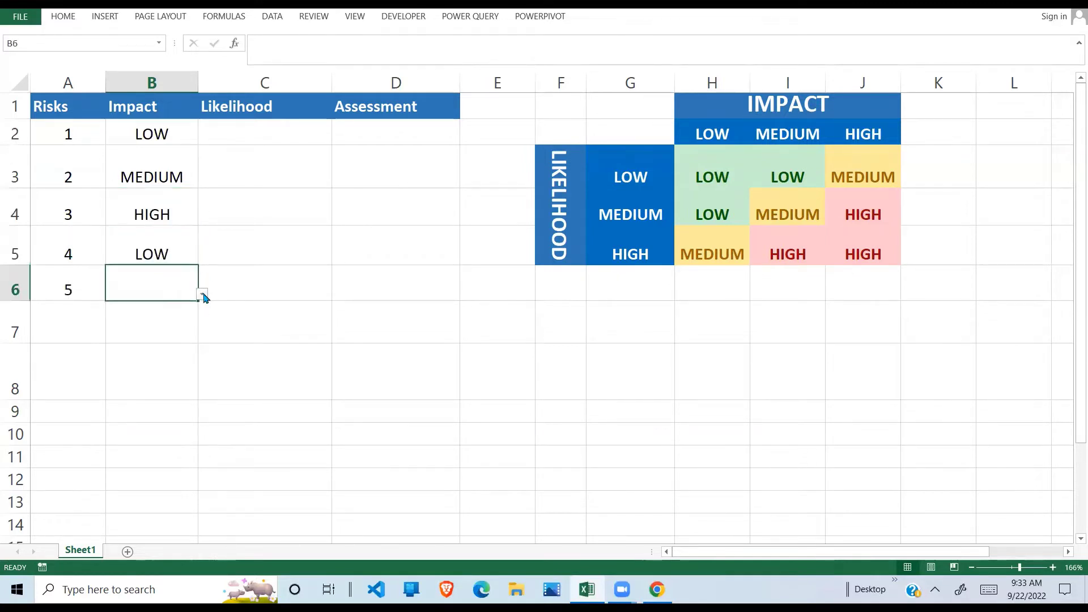
{"action": "left_click", "coordinate": [203, 294]}
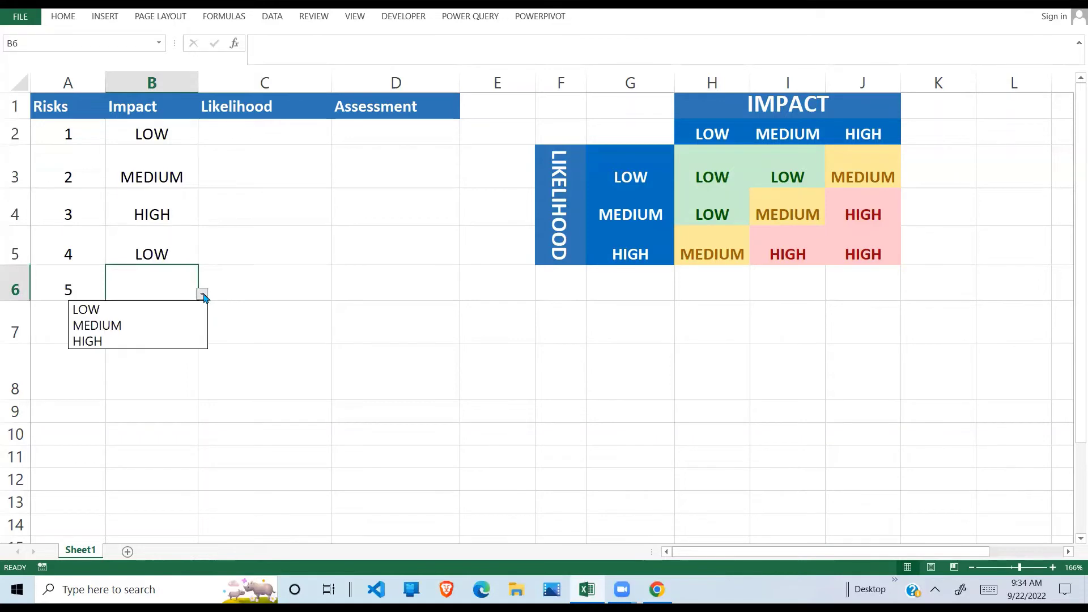
{"action": "left_click", "coordinate": [131, 325]}
Step: Choose LOW as the likelihood of risk 1 in C2 and MEDIUM for risk 2 in C3
{"action": "left_click", "coordinate": [274, 134]}
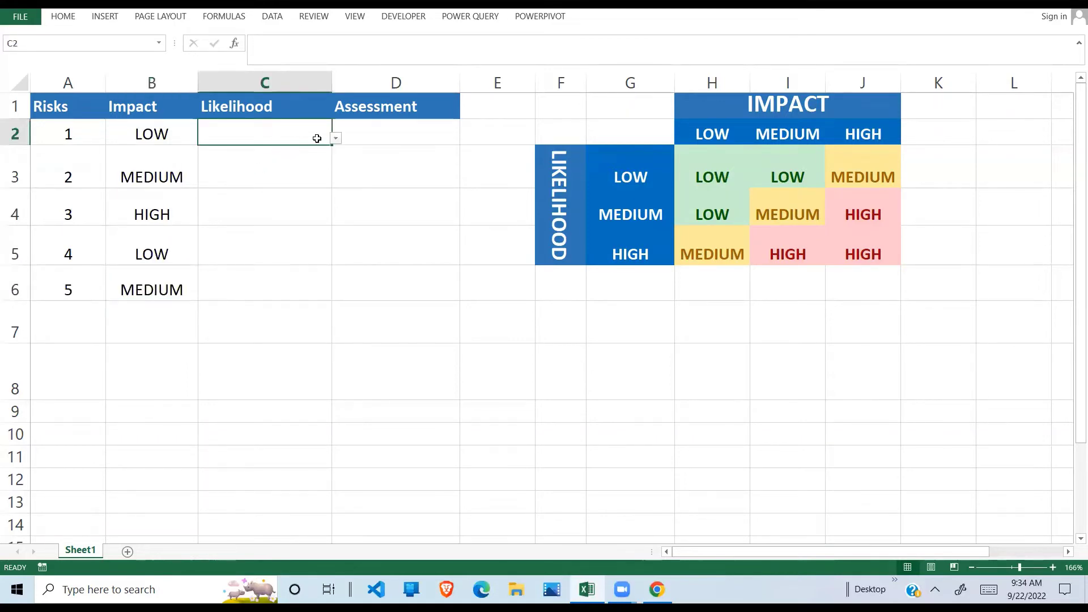
{"action": "left_click", "coordinate": [336, 138]}
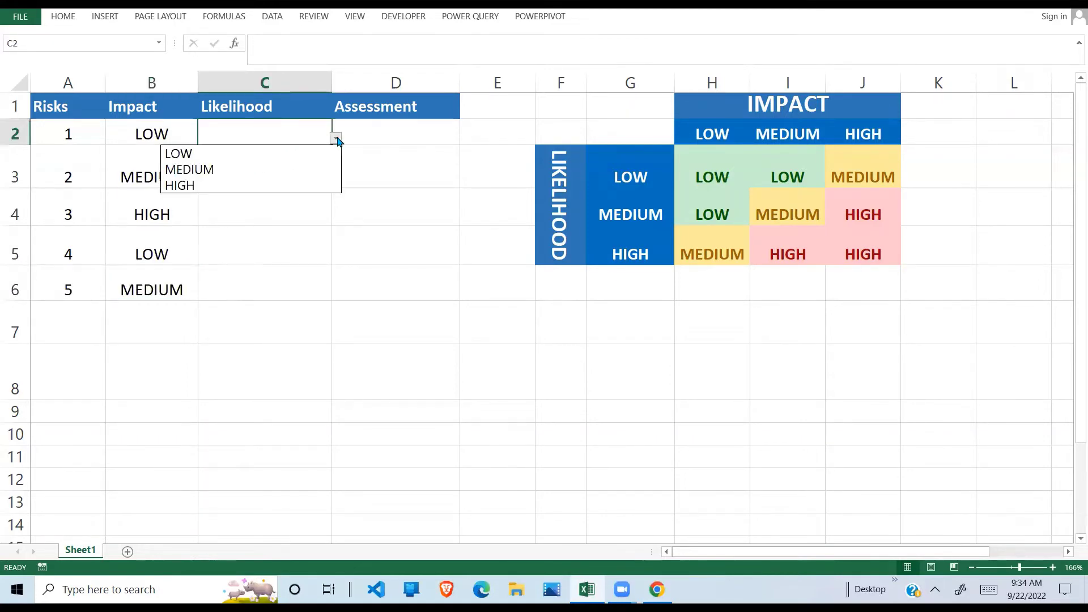
{"action": "left_click", "coordinate": [305, 158]}
{"action": "left_click", "coordinate": [320, 168]}
{"action": "left_click", "coordinate": [335, 181]}
{"action": "left_click", "coordinate": [254, 211]}
Step: Choose the likelihood levels HIGH, MEDIUM and HIGH for risks 3 to 5 in C4:C6
{"action": "left_click", "coordinate": [286, 209]}
{"action": "left_click", "coordinate": [336, 219]}
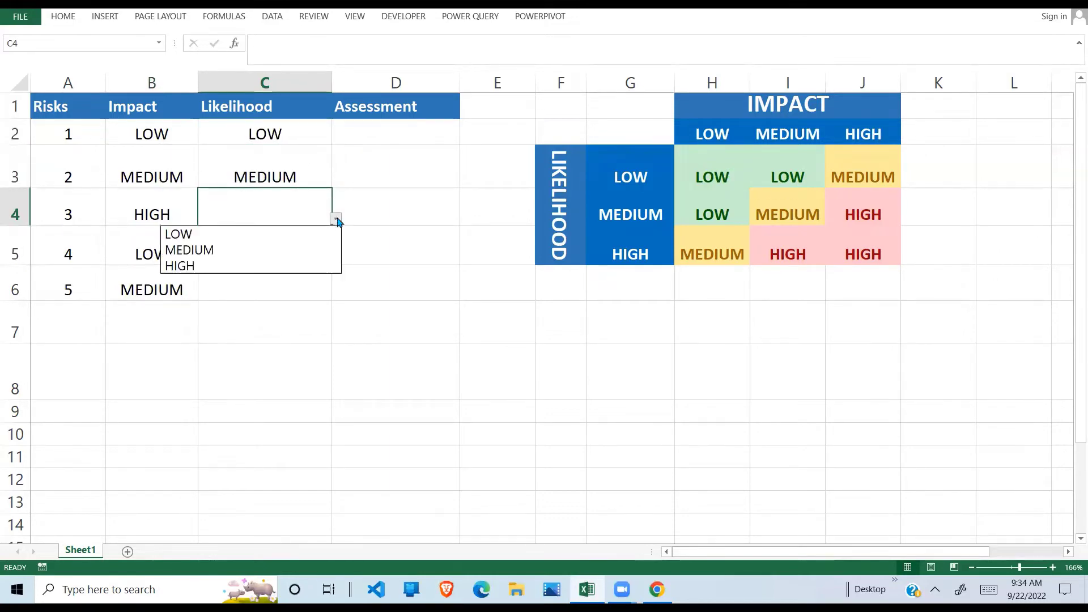
{"action": "left_click", "coordinate": [204, 267]}
{"action": "left_click", "coordinate": [299, 248]}
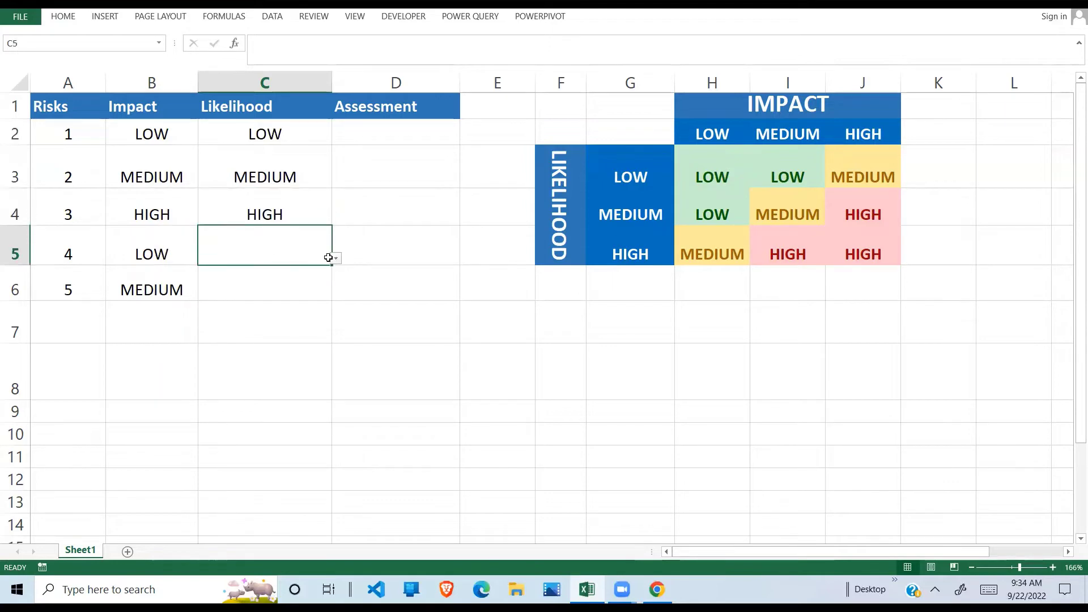
{"action": "left_click", "coordinate": [336, 259]}
{"action": "left_click", "coordinate": [211, 290]}
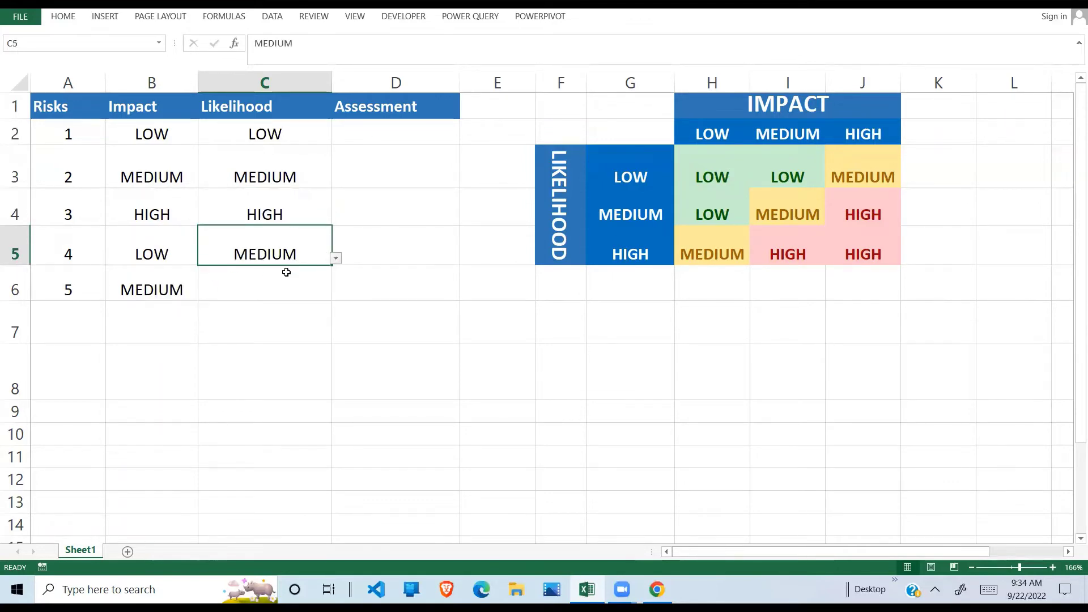
{"action": "left_click", "coordinate": [314, 282]}
{"action": "left_click", "coordinate": [336, 293]}
{"action": "left_click", "coordinate": [212, 340]}
{"action": "left_click", "coordinate": [328, 328]}
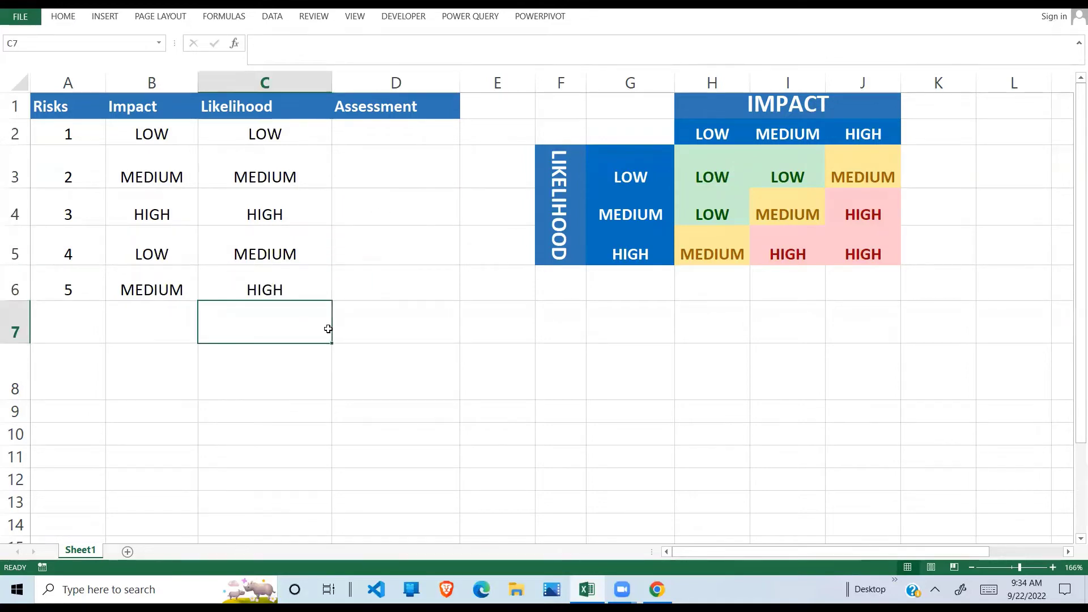
Step: Examine risk 1's impact, likelihood and empty Assessment cell against the matching impact and likelihood headings of the risk matrix
{"action": "left_click", "coordinate": [84, 140]}
{"action": "left_click", "coordinate": [167, 135]}
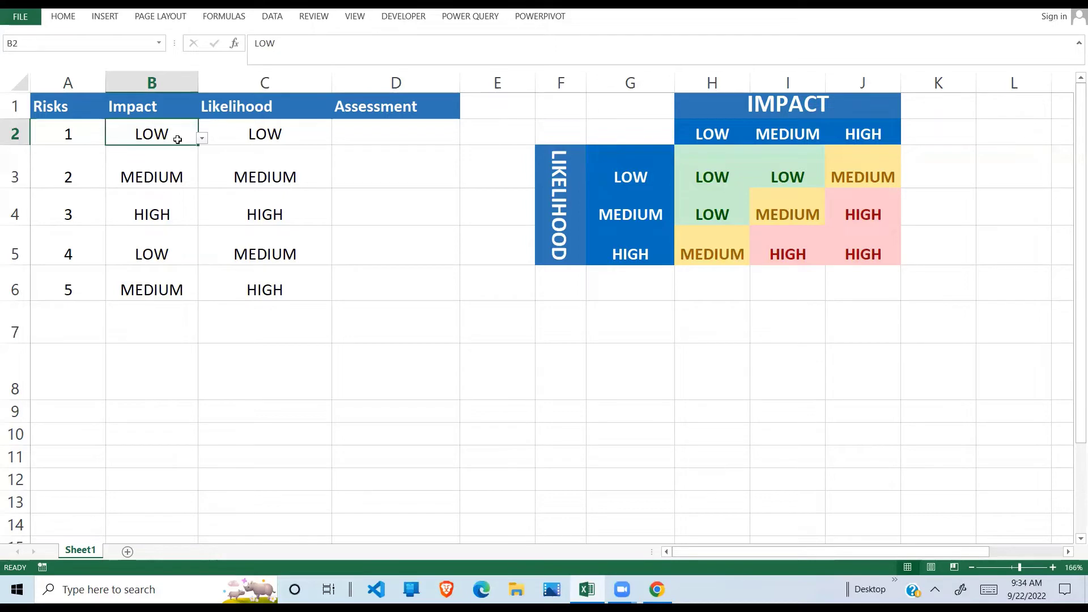
{"action": "left_click", "coordinate": [371, 131]}
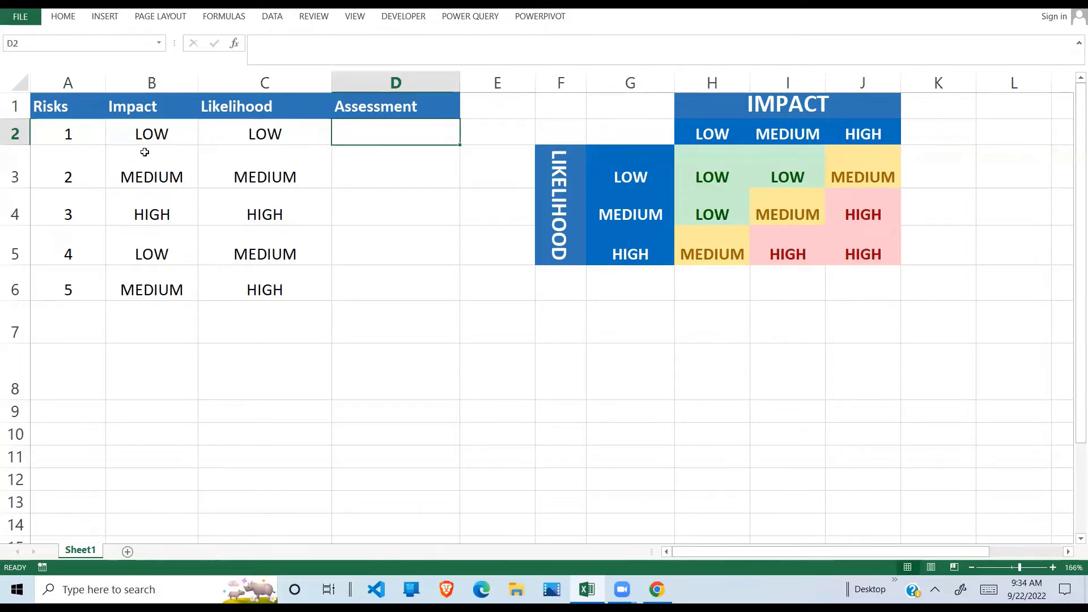
{"action": "left_click", "coordinate": [198, 140]}
{"action": "left_click_drag", "start_coordinate": [198, 140], "coordinate": [381, 134]}
{"action": "left_click", "coordinate": [150, 133]}
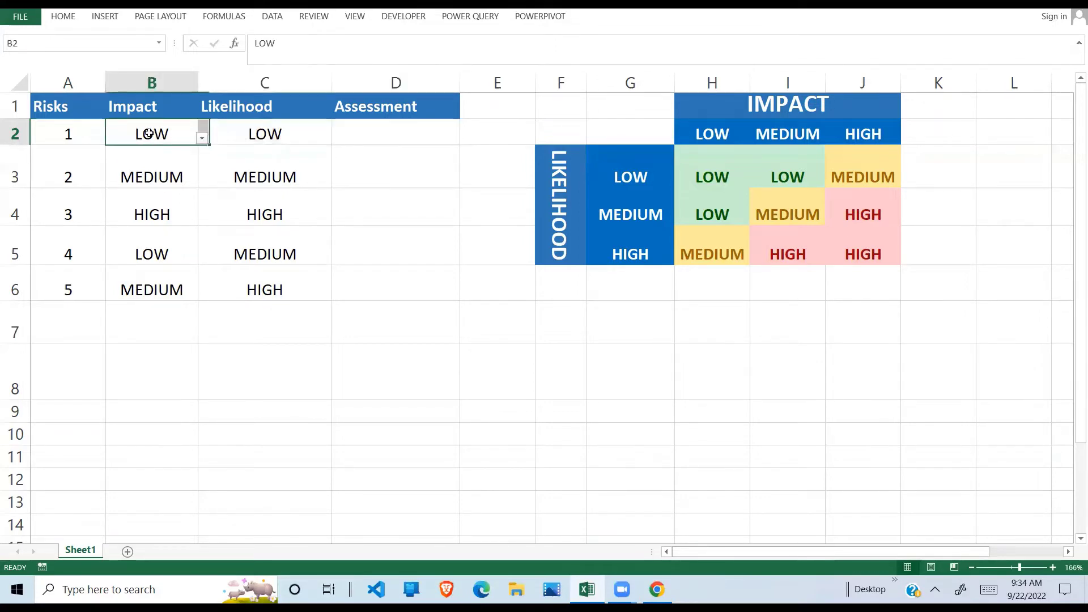
{"action": "left_click", "coordinate": [268, 134]}
{"action": "left_click", "coordinate": [400, 132]}
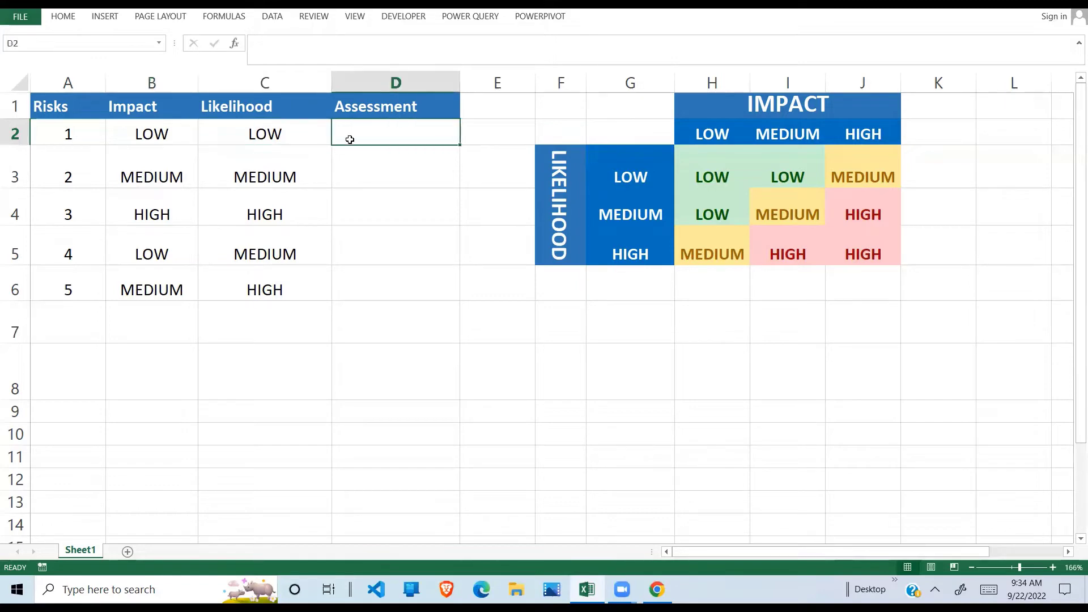
{"action": "left_click_drag", "start_coordinate": [137, 133], "coordinate": [266, 133]}
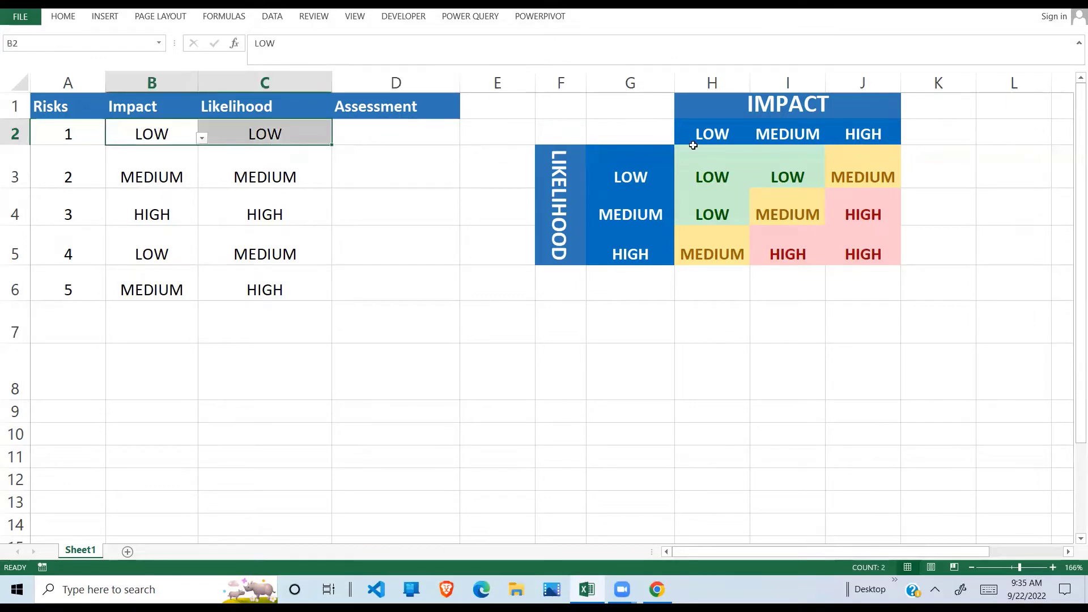
{"action": "left_click_drag", "start_coordinate": [743, 155], "coordinate": [865, 252]}
{"action": "left_click", "coordinate": [718, 132]}
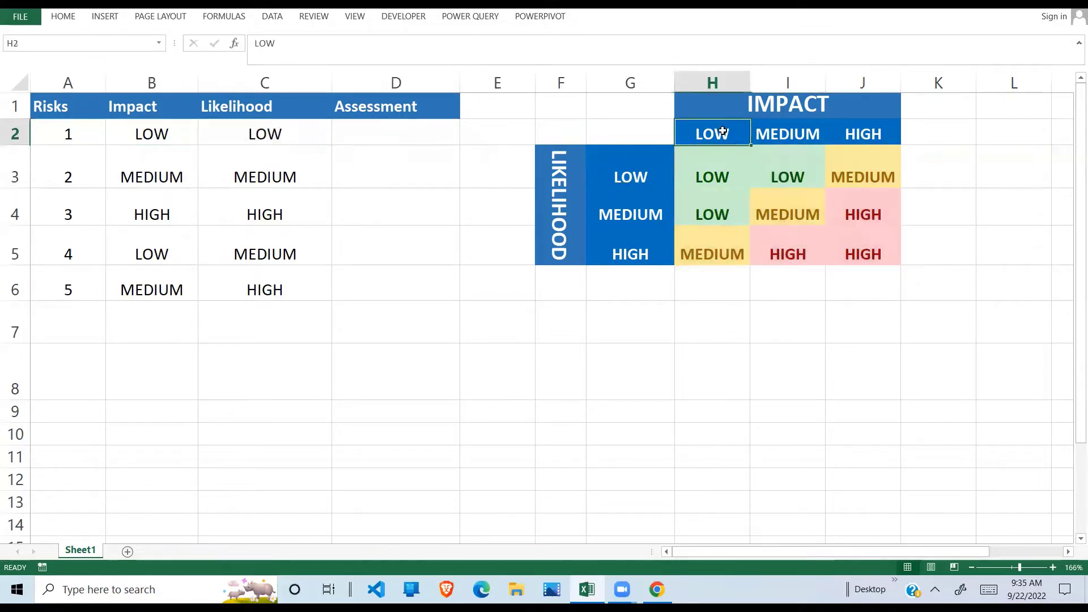
{"action": "left_click", "coordinate": [643, 168]}
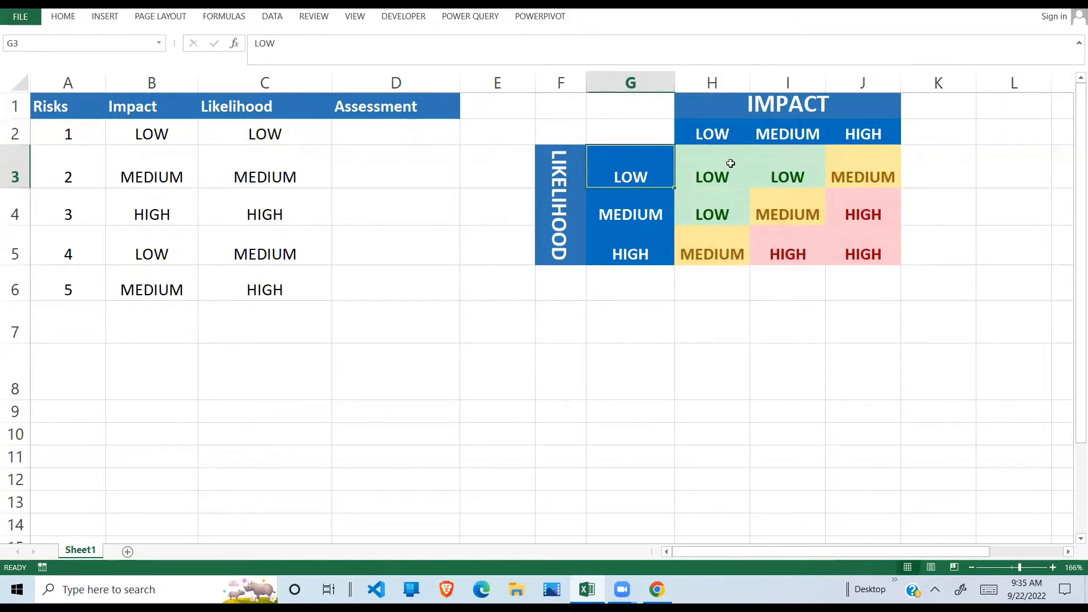
Step: Enter the formula =INDEX($H$3:$J$5,1,1) in D2 to pull risk 1's assessment from the risk matrix
{"action": "left_click", "coordinate": [706, 172]}
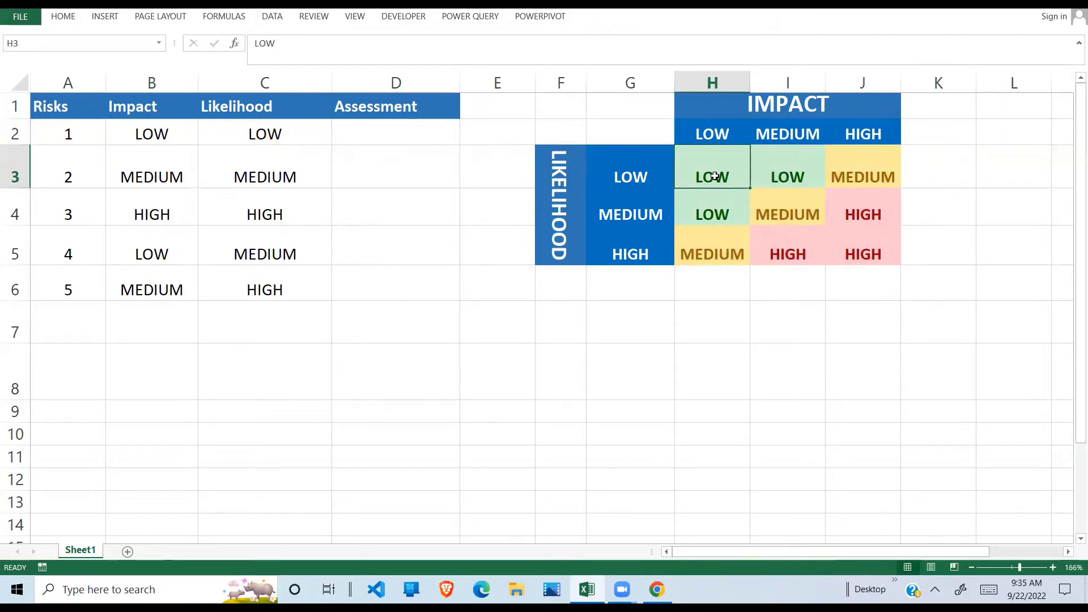
{"action": "left_click", "coordinate": [394, 139]}
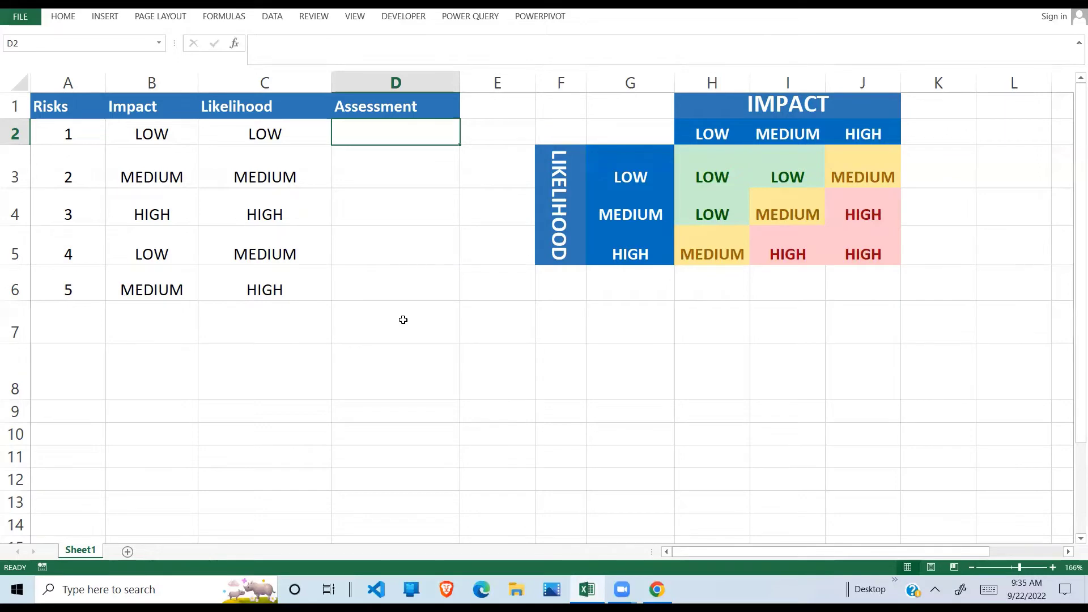
{"action": "type", "text": "="}
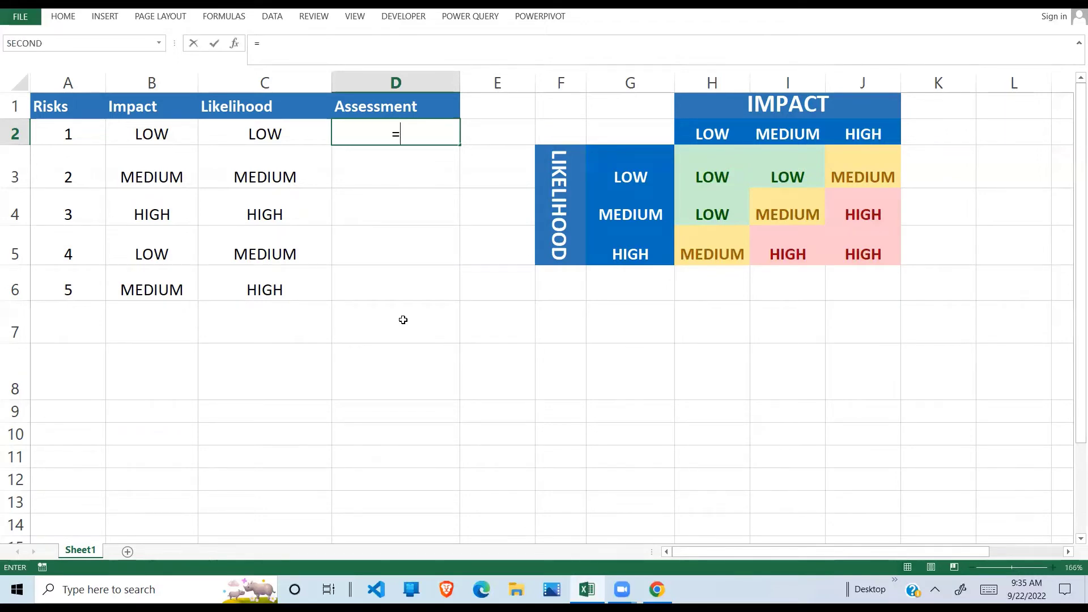
{"action": "type", "text": "INDEX("}
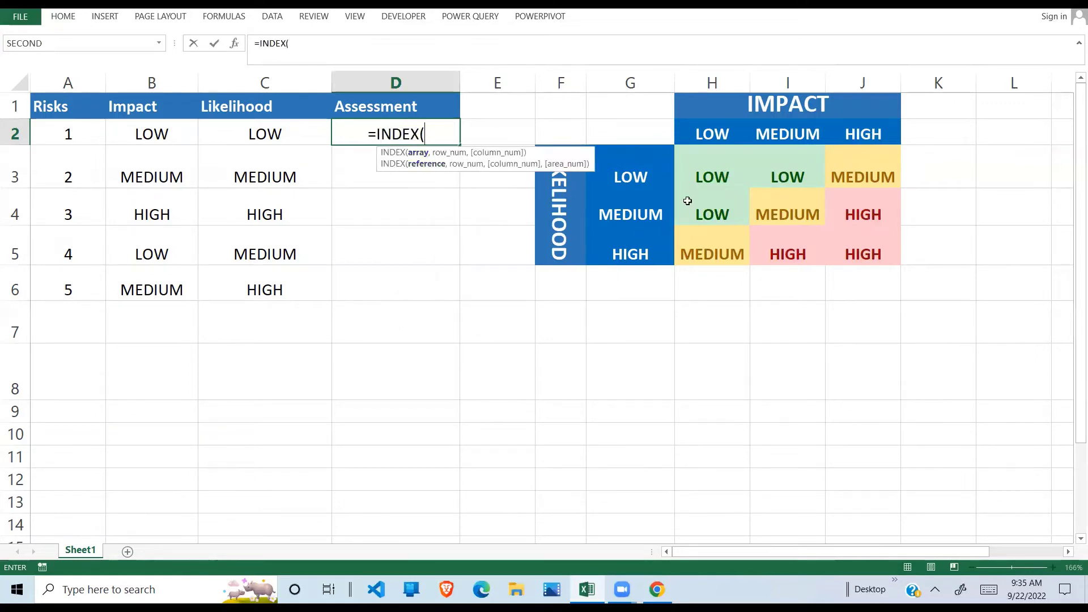
{"action": "left_click_drag", "start_coordinate": [694, 173], "coordinate": [852, 251]}
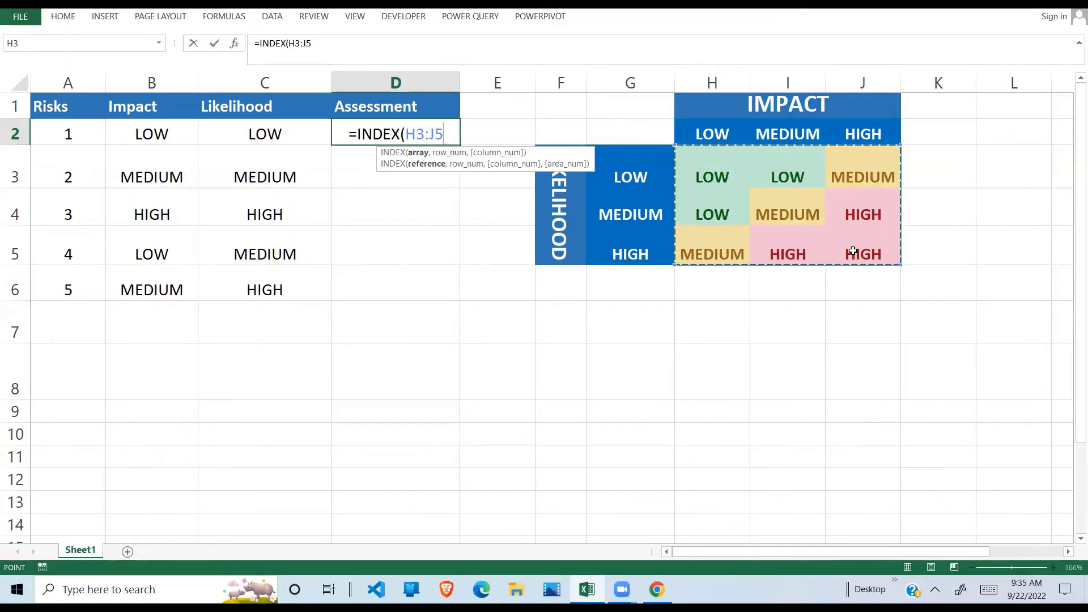
{"action": "key", "text": "F4"}
{"action": "type", "text": ","}
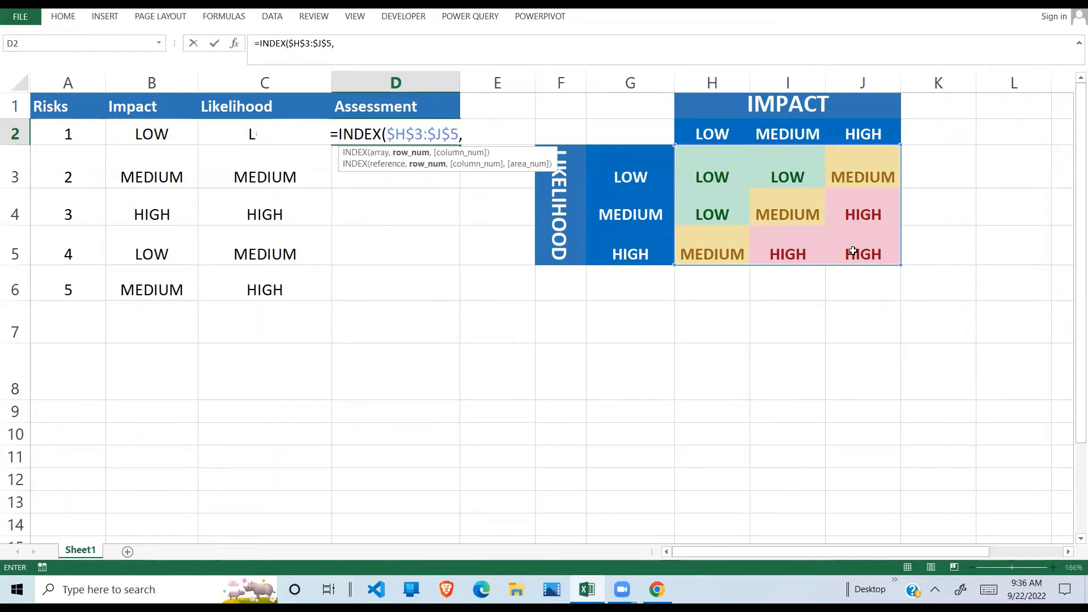
{"action": "type", "text": "1"}
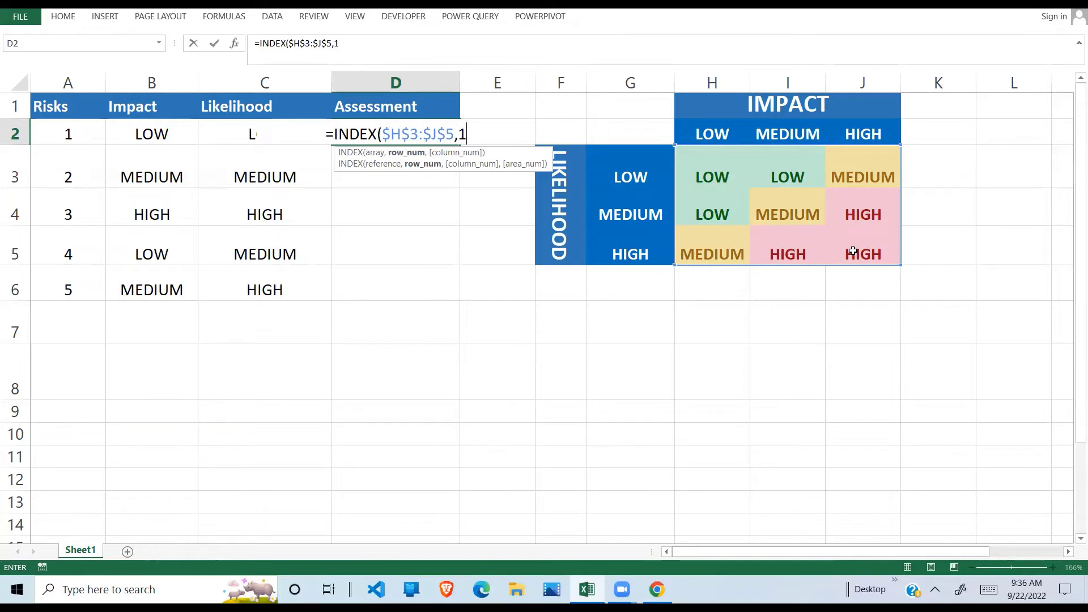
{"action": "type", "text": ",1"}
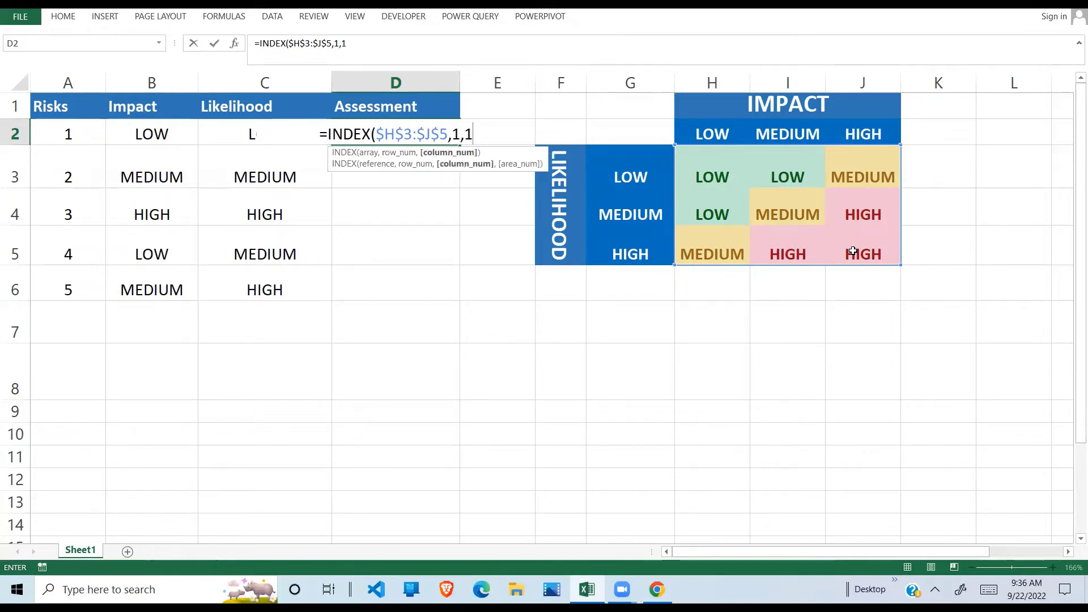
{"action": "type", "text": ")"}
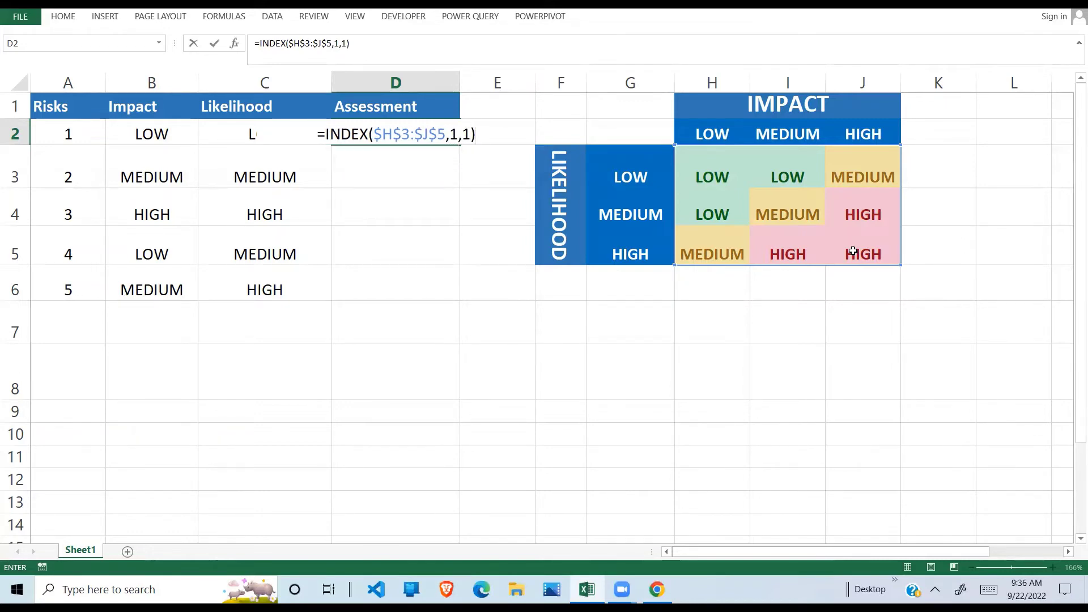
{"action": "key", "text": "Return"}
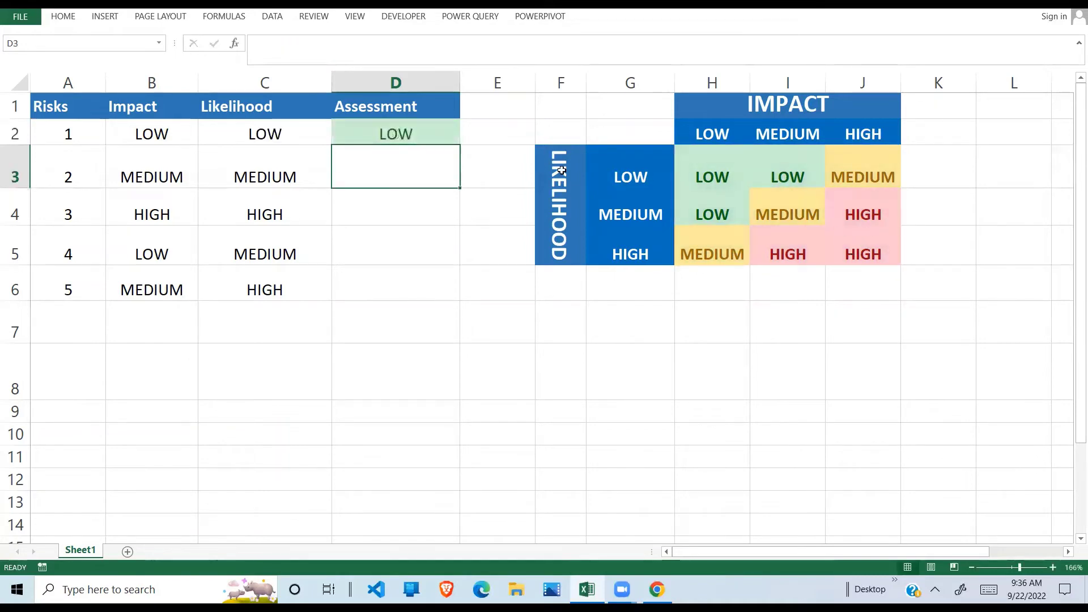
Step: Review the INDEX formula in D2 against the matrix range H3:J5 it refers to
{"action": "left_click", "coordinate": [449, 134]}
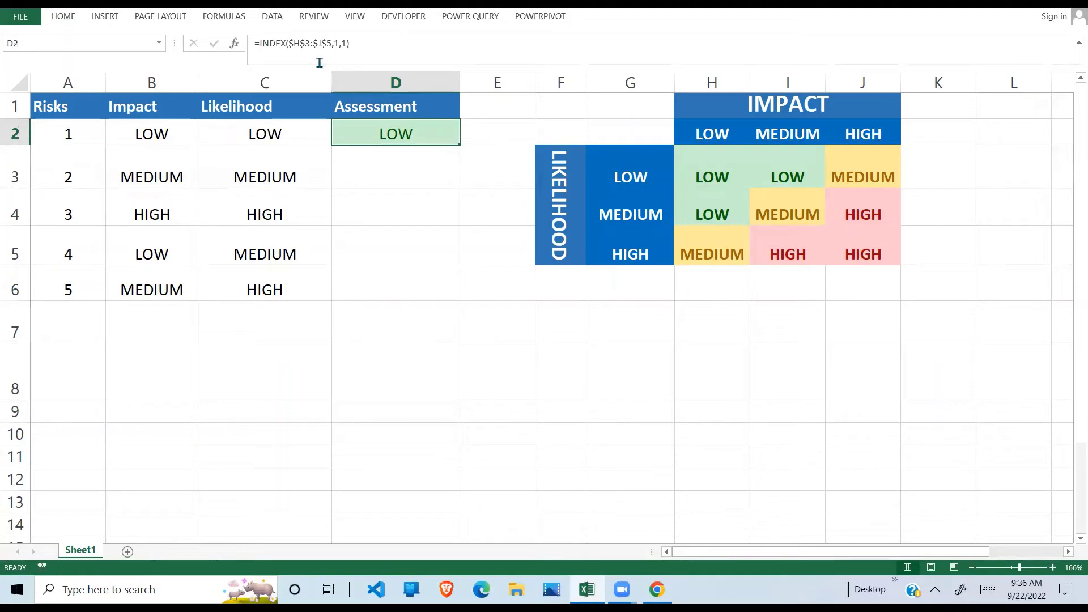
{"action": "left_click_drag", "start_coordinate": [715, 153], "coordinate": [854, 245]}
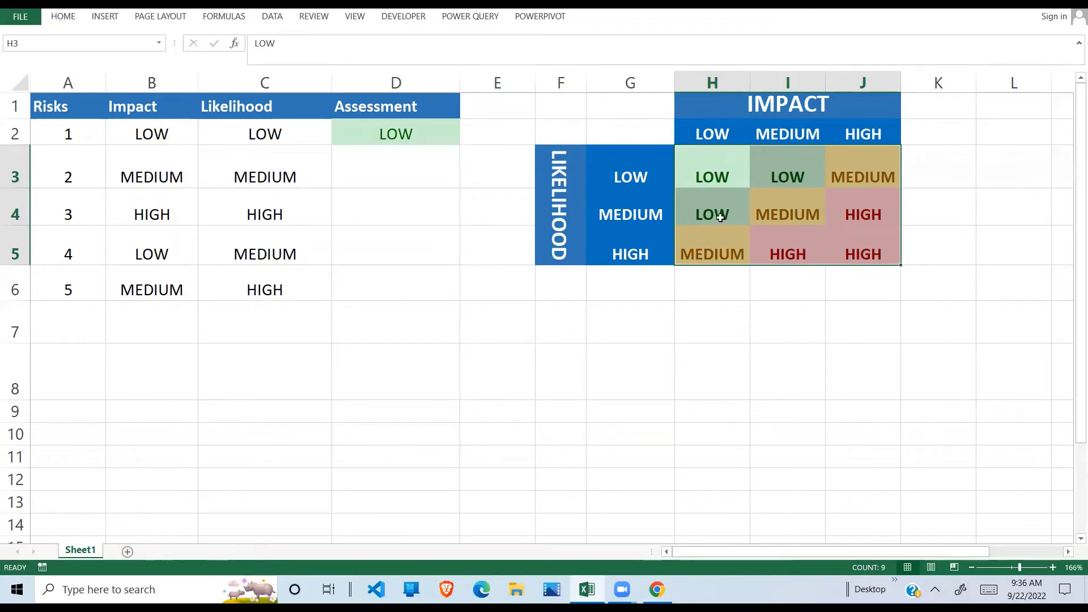
{"action": "left_click", "coordinate": [392, 133]}
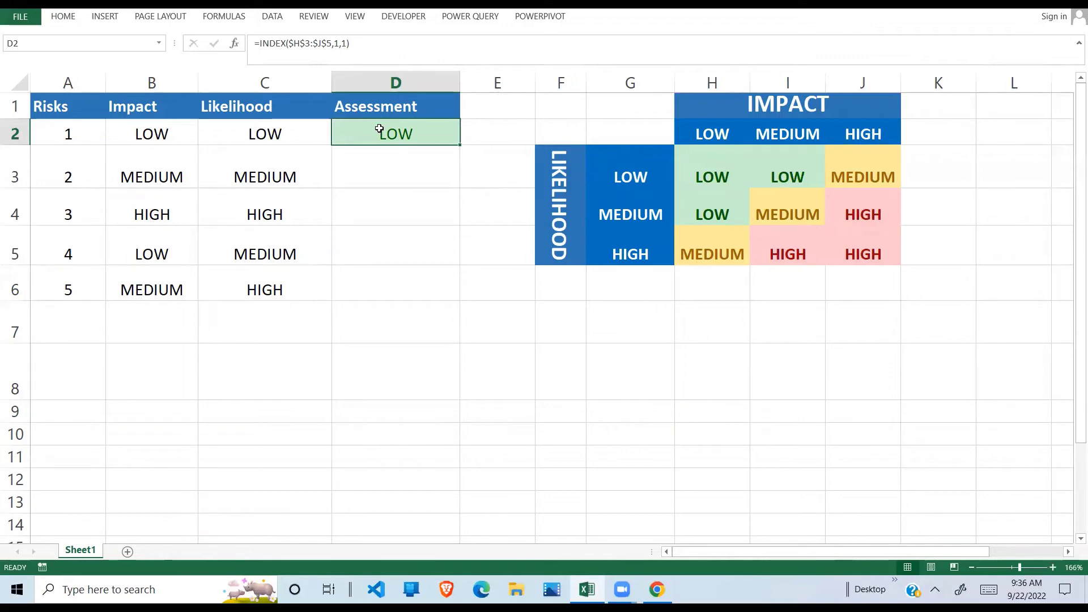
{"action": "left_click", "coordinate": [717, 347]}
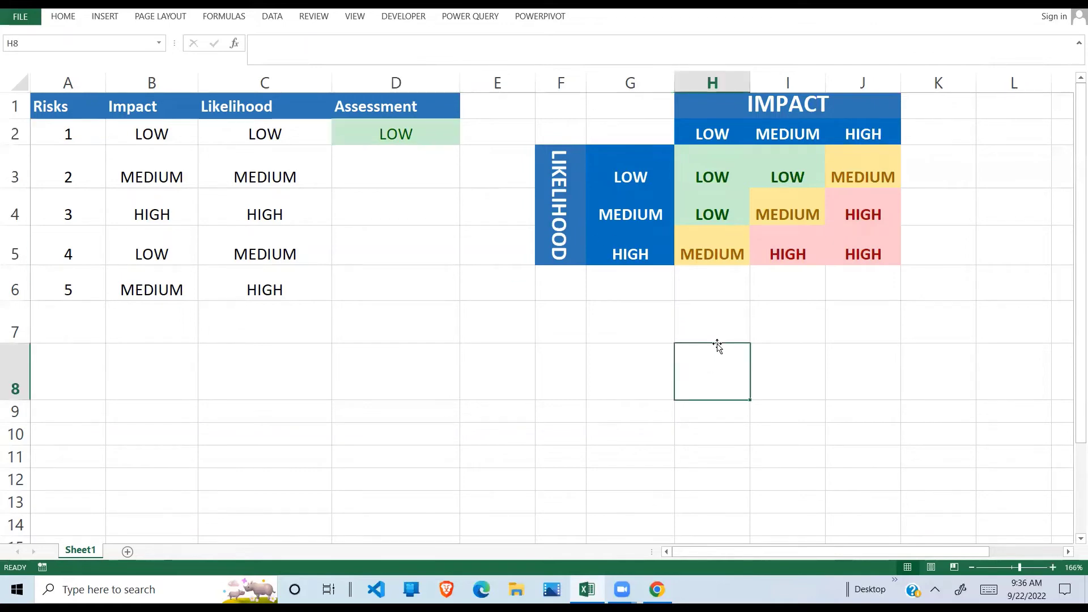
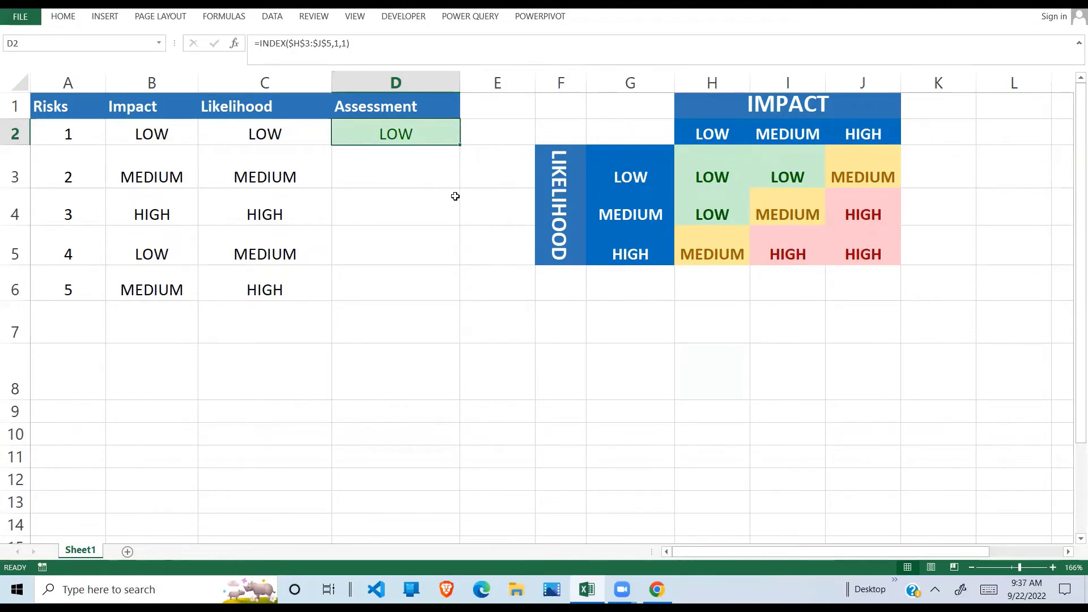
Step: Replace the row number in D2's INDEX formula with MATCH(B2,$H$2:$J$2,0) to look up the impact
{"action": "left_click", "coordinate": [340, 44]}
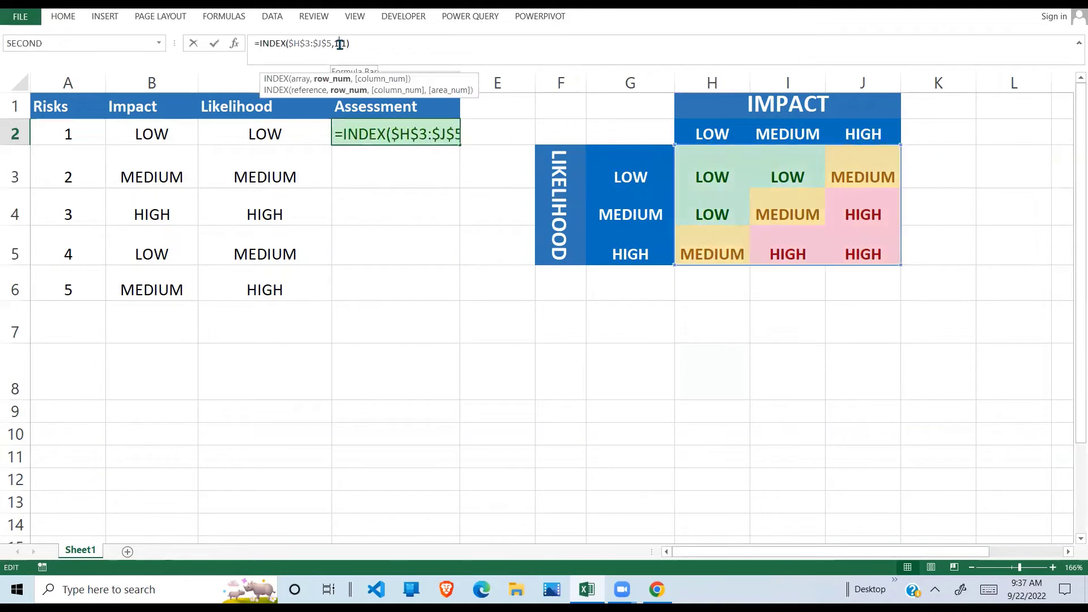
{"action": "key", "text": "BackSpace"}
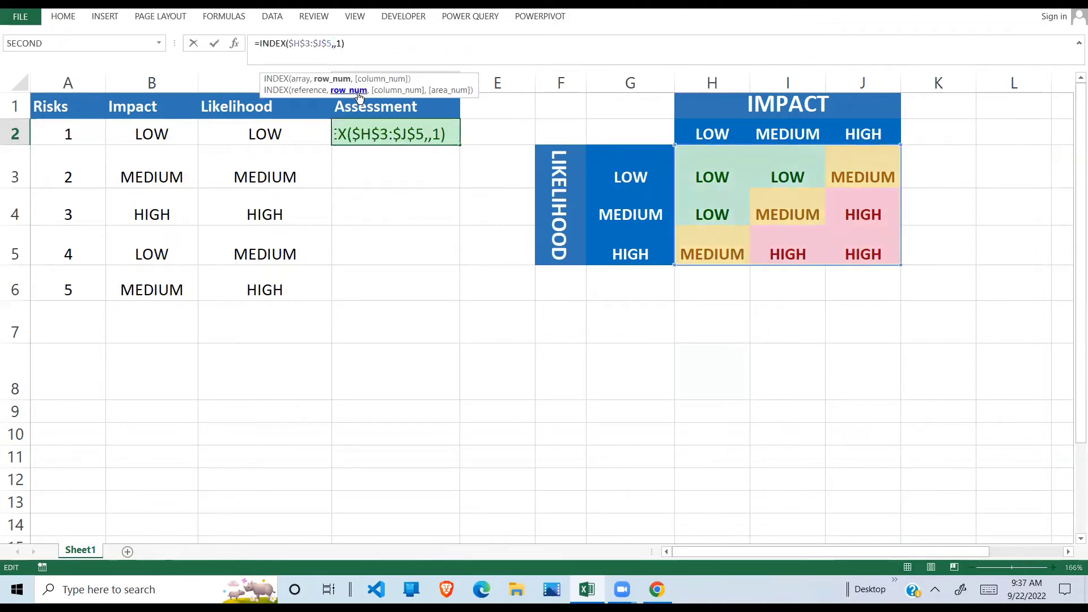
{"action": "type", "text": "MATC"}
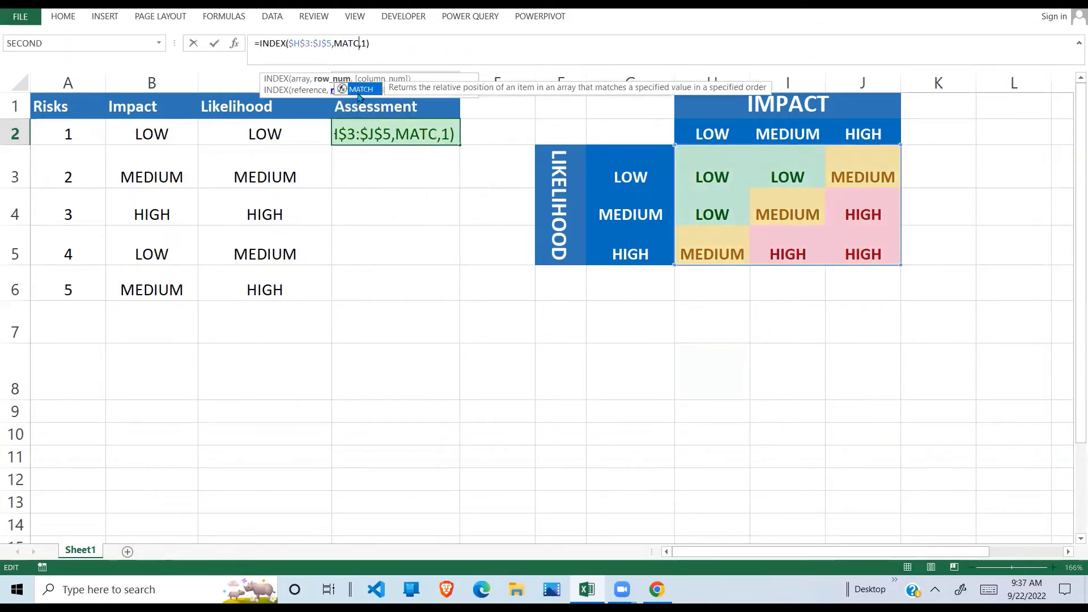
{"action": "double_click", "coordinate": [358, 93]}
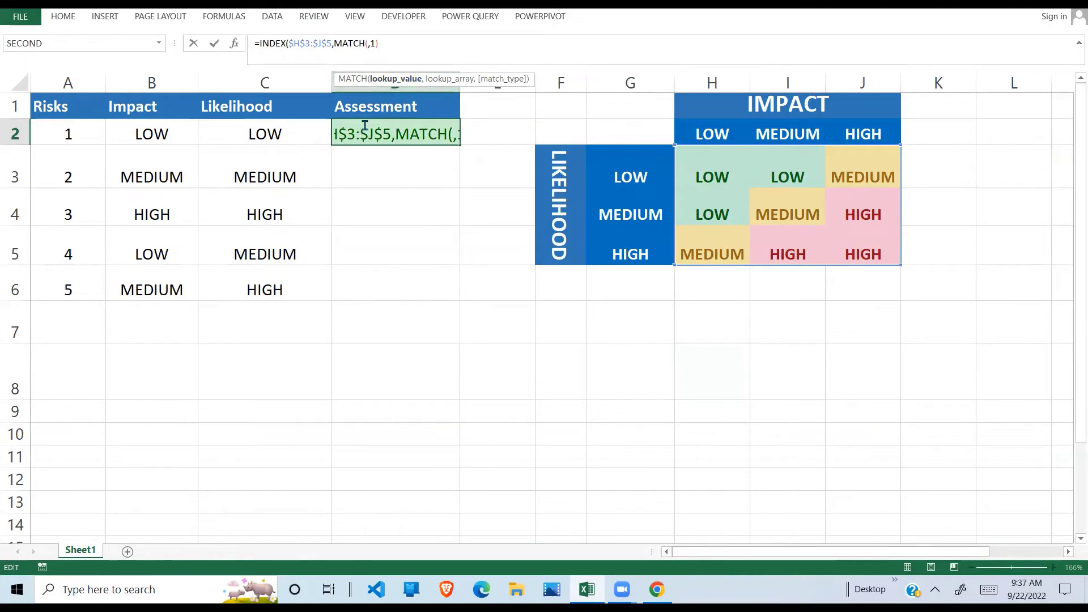
{"action": "left_click", "coordinate": [155, 133]}
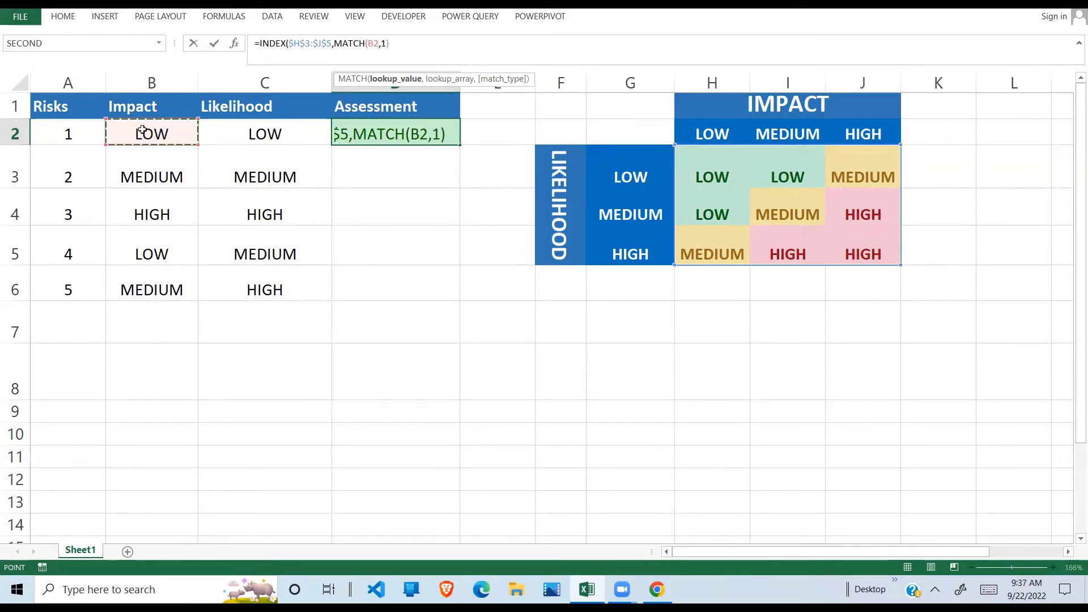
{"action": "type", "text": ","}
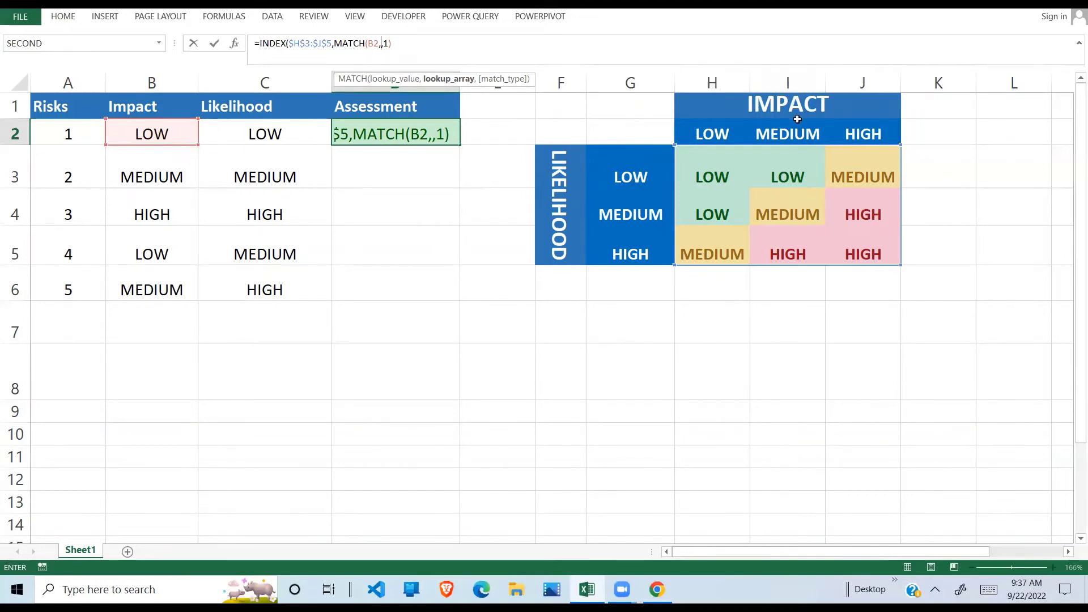
{"action": "left_click_drag", "start_coordinate": [707, 134], "coordinate": [848, 128]}
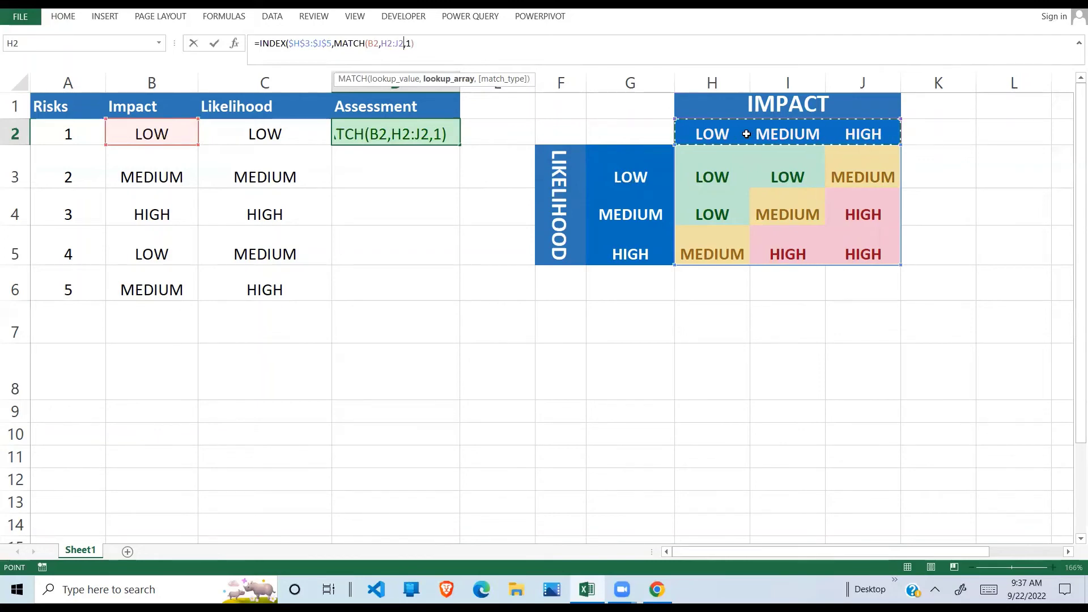
{"action": "key", "text": "F4"}
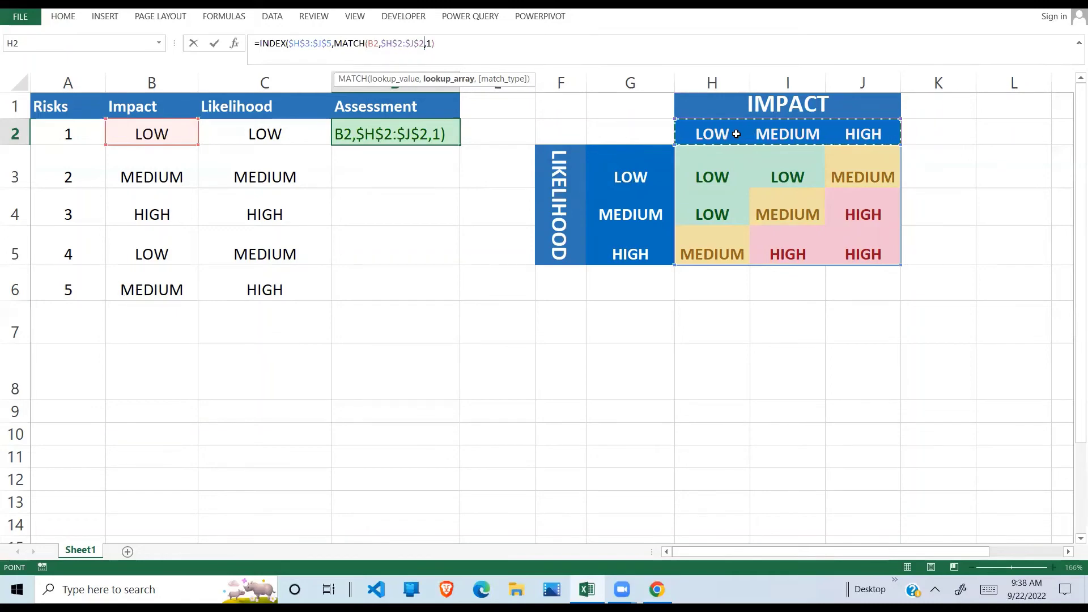
{"action": "type", "text": ","}
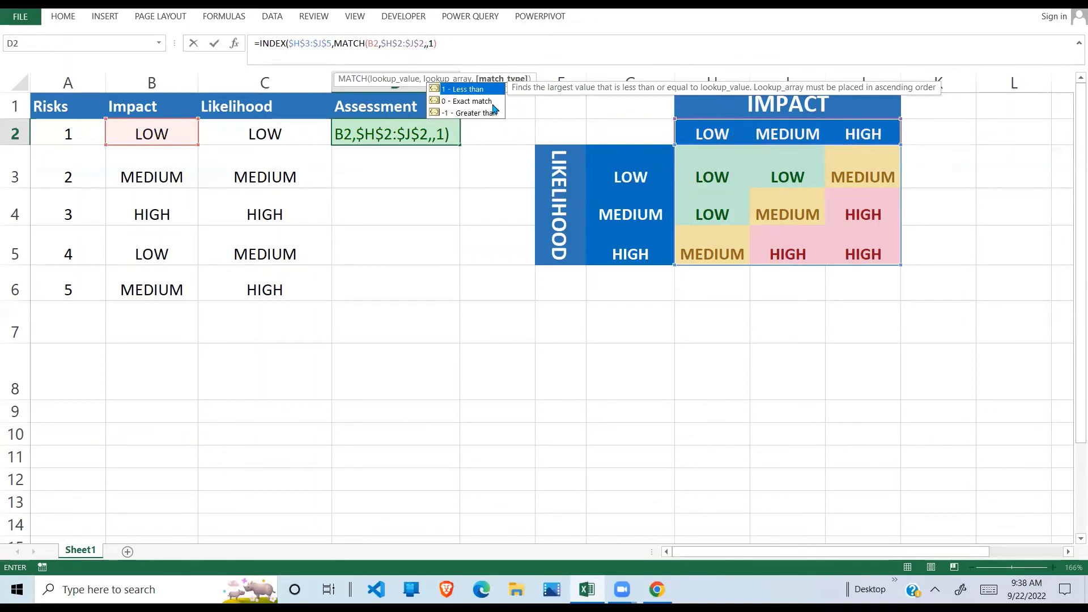
{"action": "type", "text": "0"}
{"action": "type", "text": ")"}
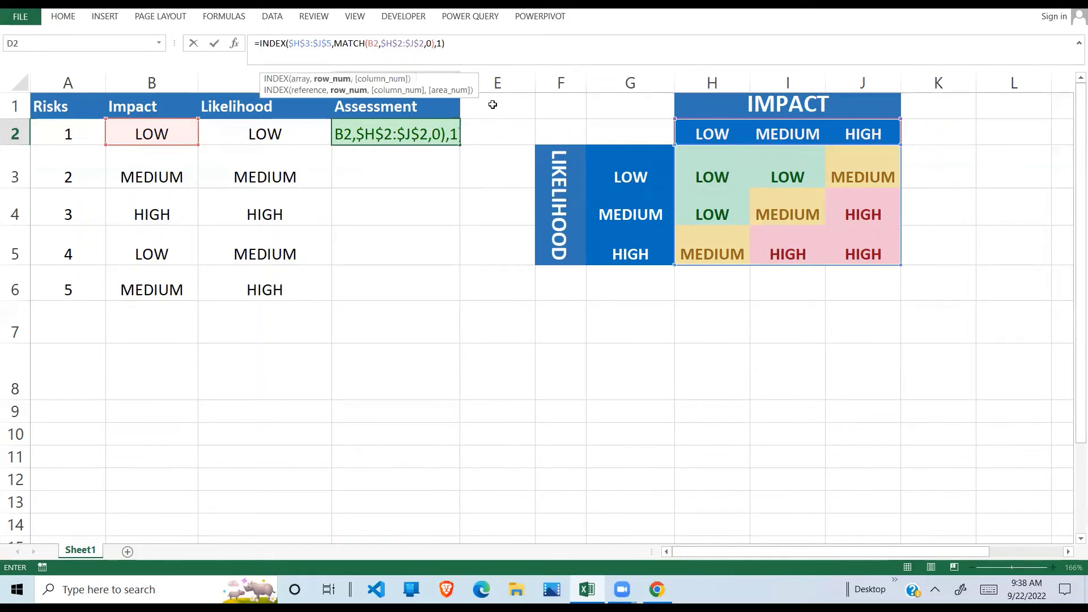
{"action": "key", "text": "Return"}
Step: Replace the column number in D2's INDEX formula with MATCH(C2,$G$3:$G$5,0) to look up the likelihood
{"action": "left_click", "coordinate": [419, 130]}
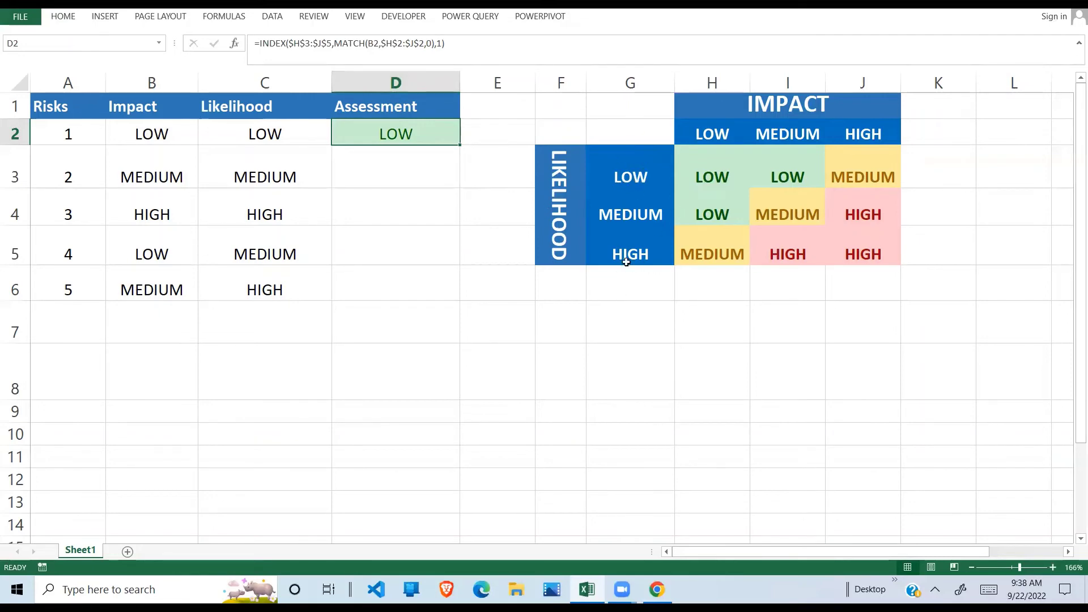
{"action": "left_click", "coordinate": [443, 43]}
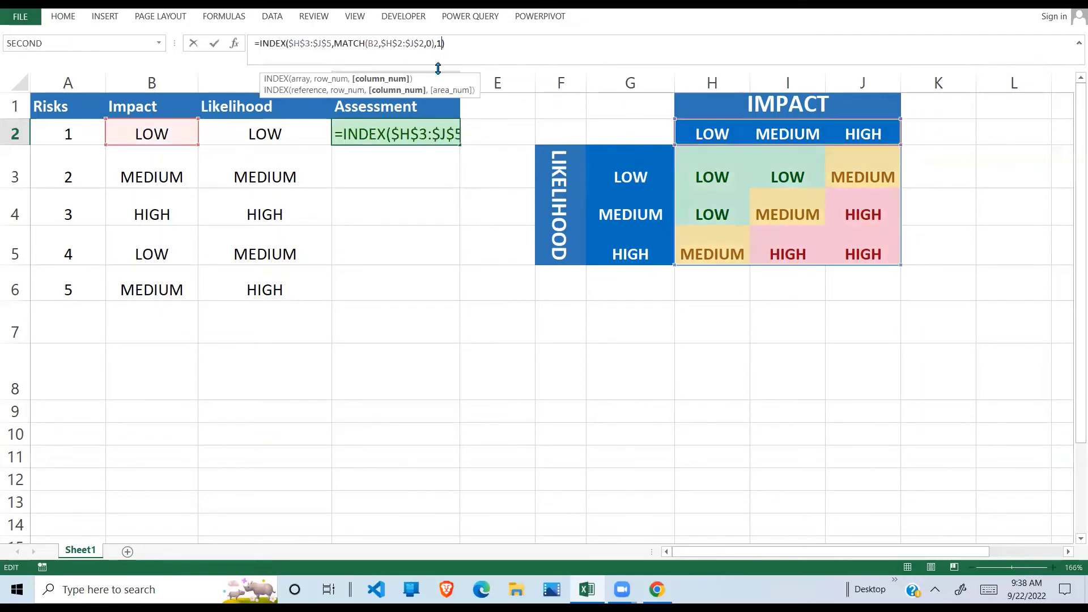
{"action": "key", "text": "BackSpace"}
{"action": "type", "text": "MAT"}
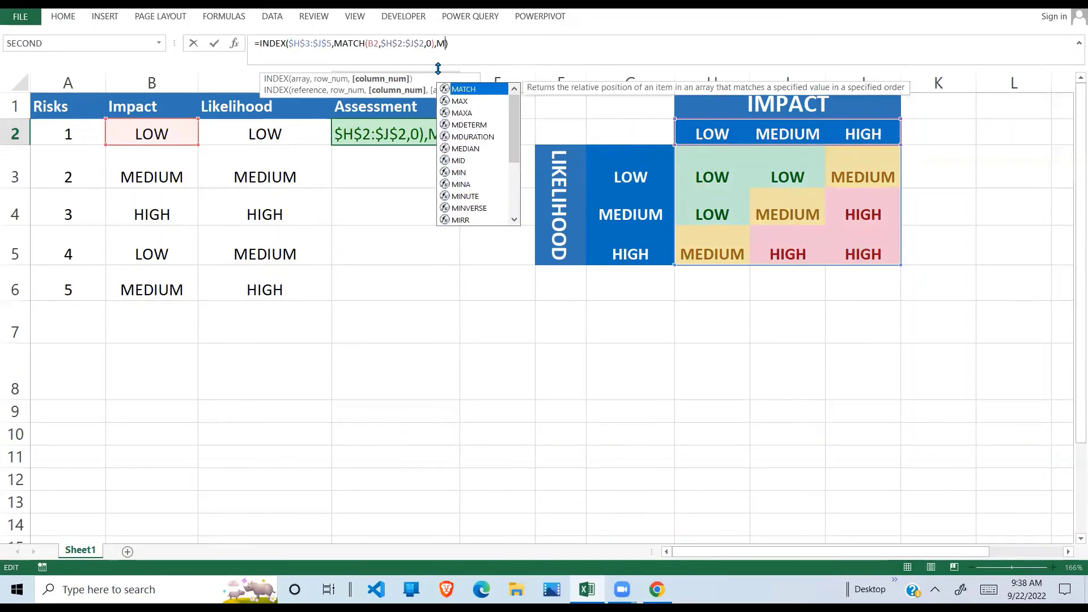
{"action": "type", "text": "CH("}
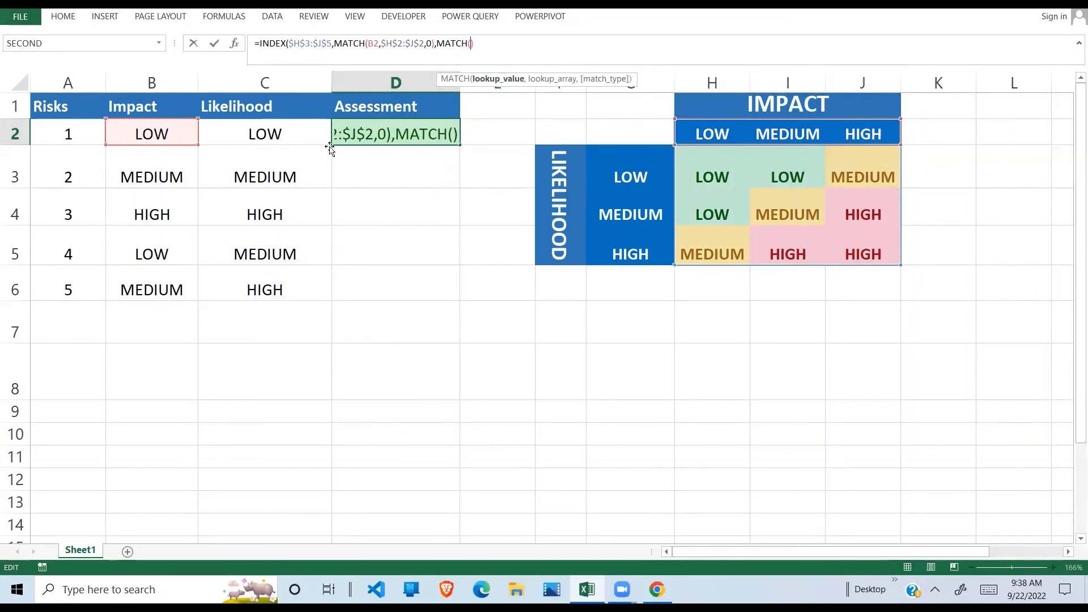
{"action": "left_click", "coordinate": [282, 129]}
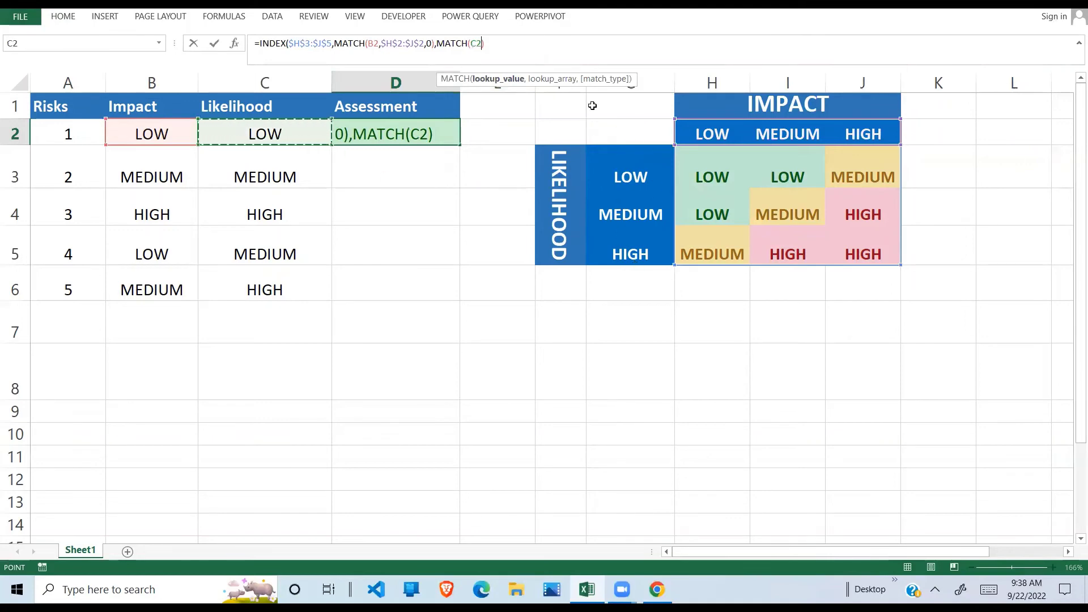
{"action": "type", "text": ","}
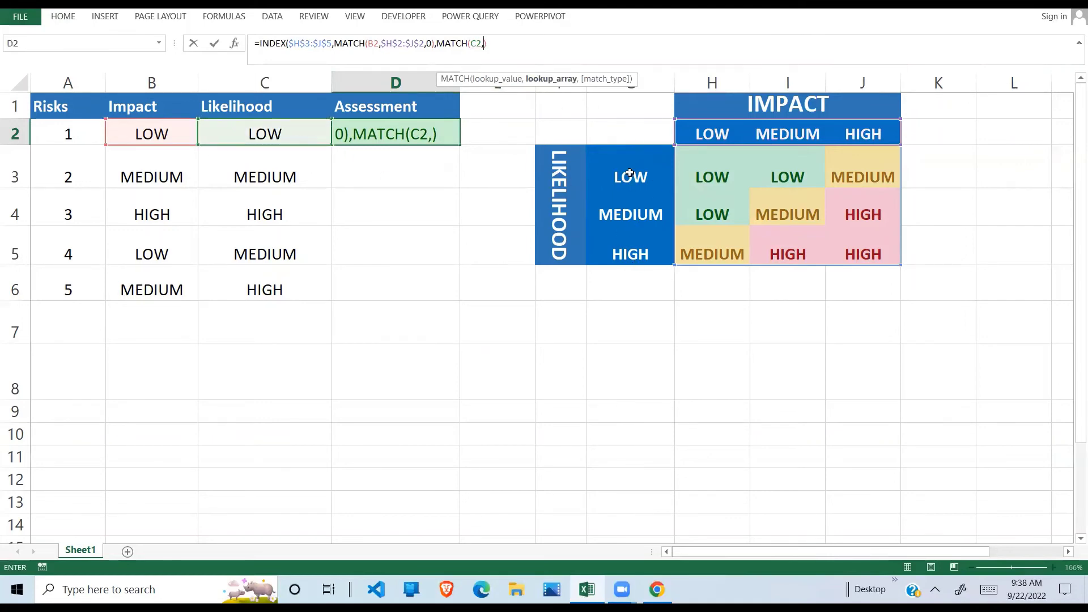
{"action": "left_click_drag", "start_coordinate": [625, 152], "coordinate": [632, 243]}
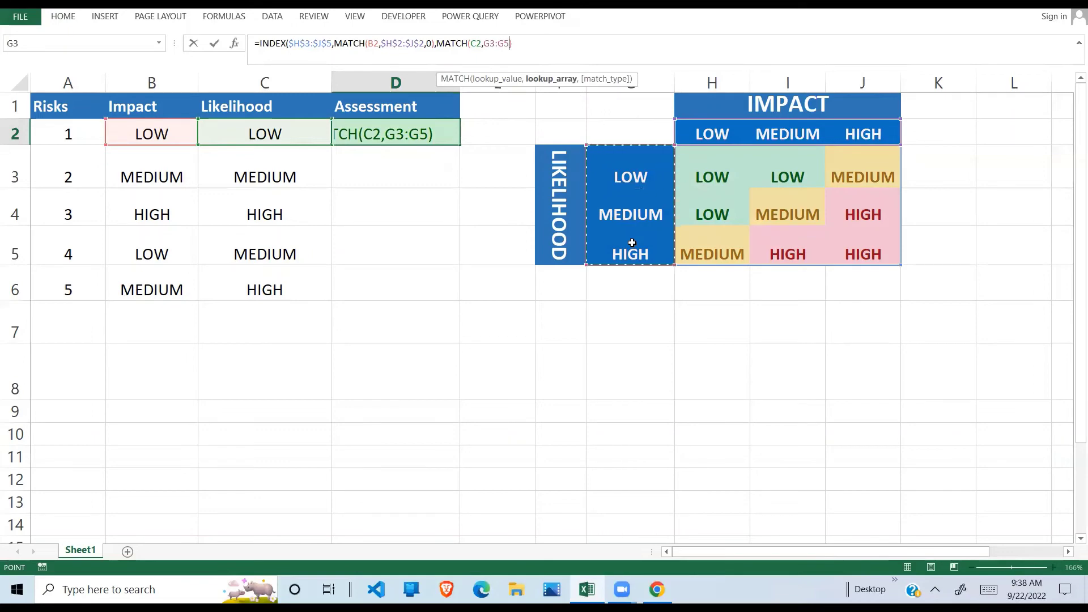
{"action": "key", "text": "F4"}
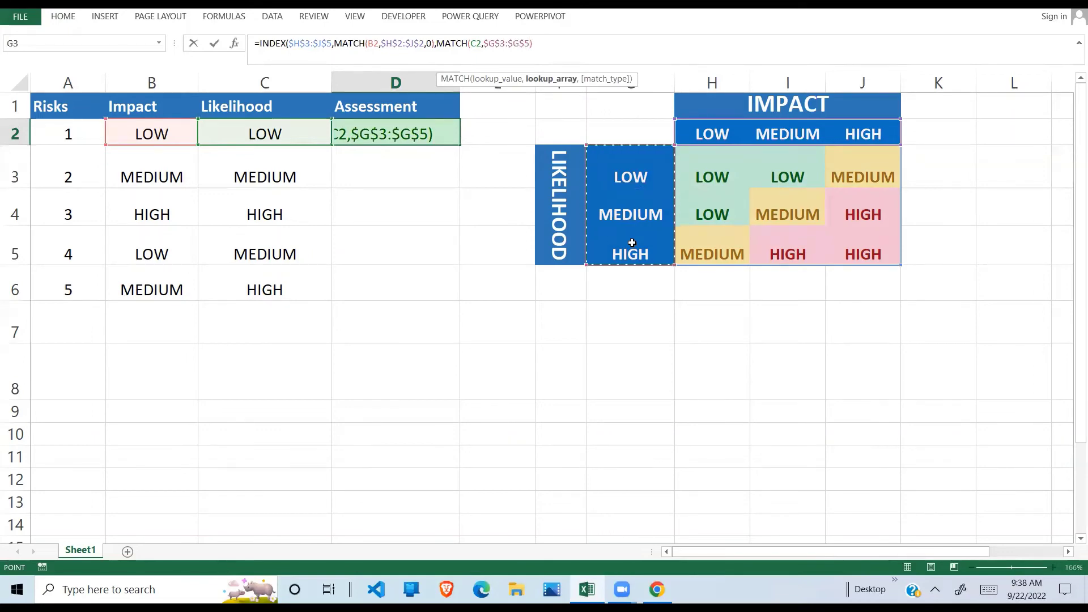
{"action": "type", "text": ","}
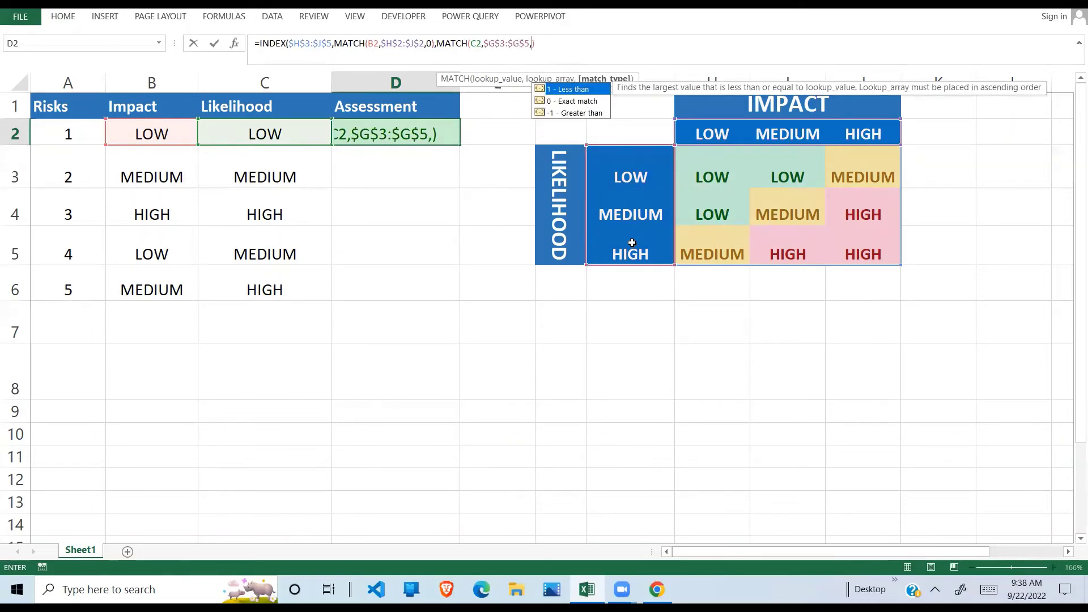
{"action": "type", "text": "0)"}
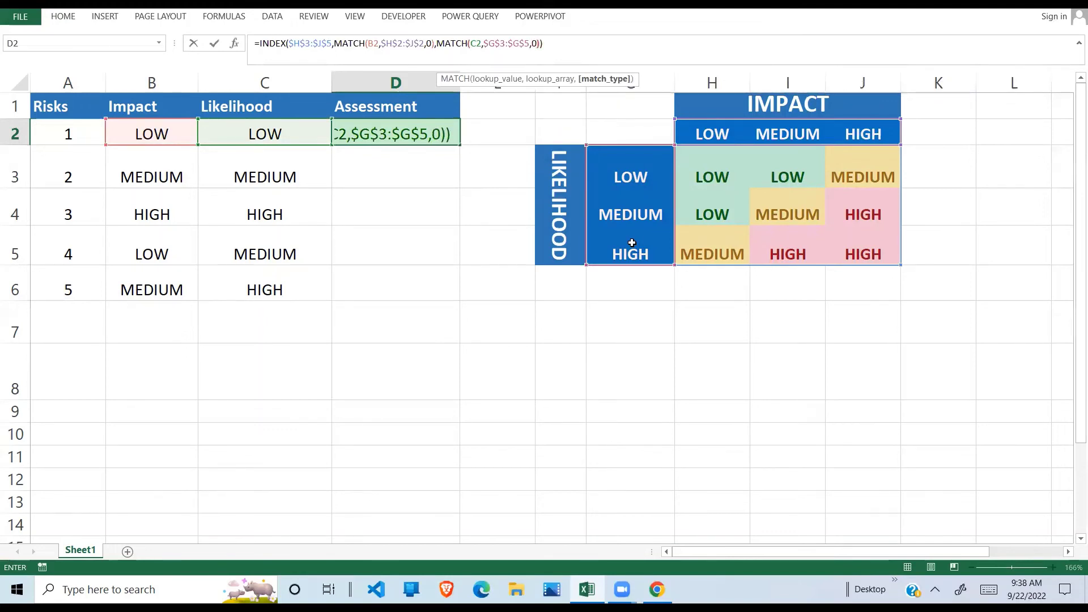
{"action": "key", "text": "Return"}
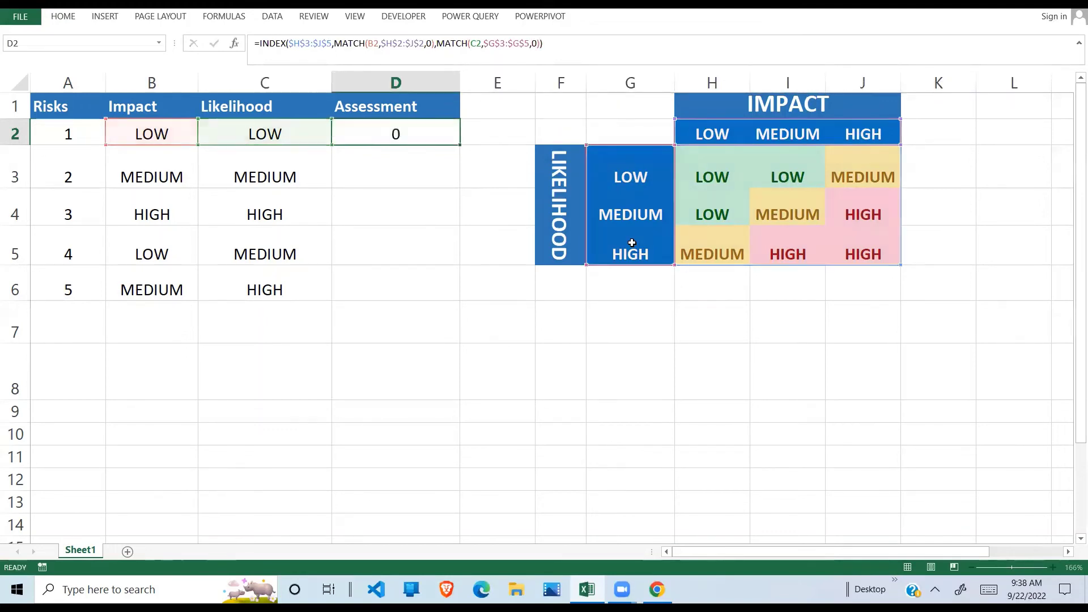
Step: Check risk 1's assessment by tracing the matrix's LOW impact column and LOW likelihood row to their intersection in H3
{"action": "left_click", "coordinate": [440, 136]}
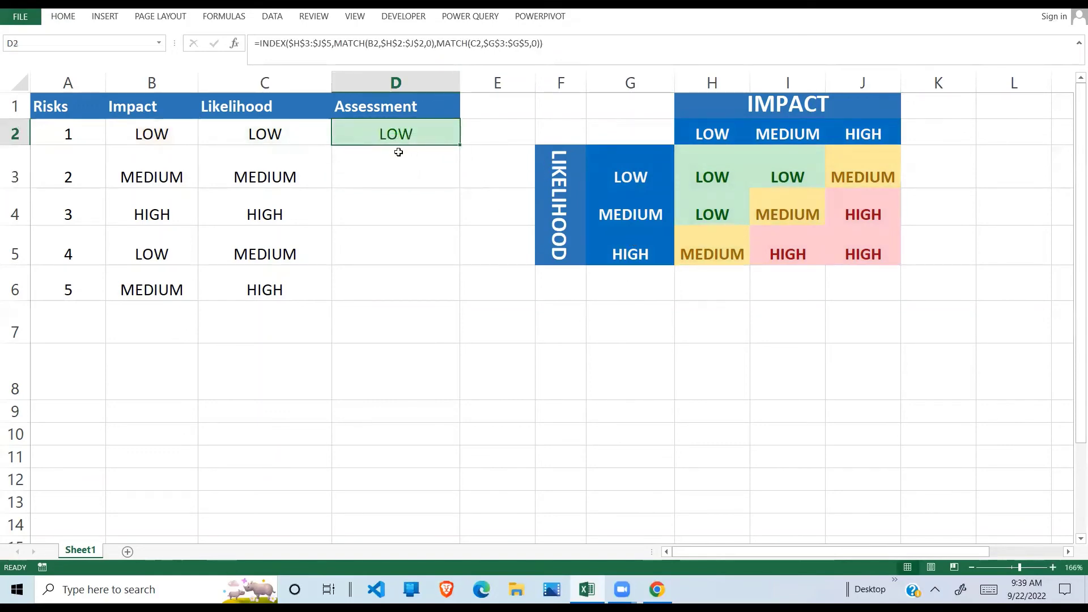
{"action": "left_click", "coordinate": [167, 141]}
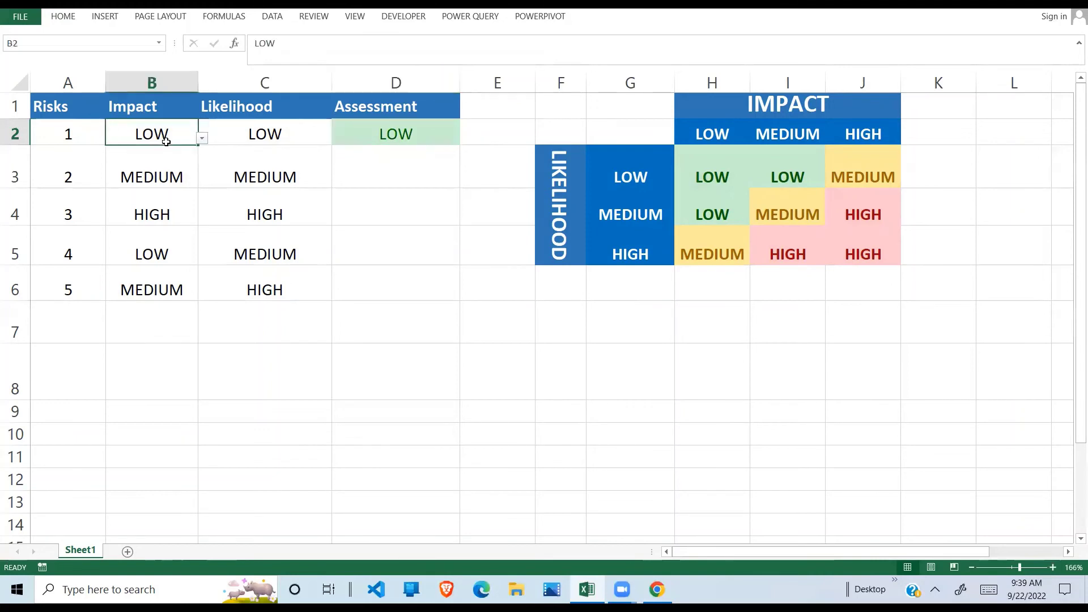
{"action": "left_click", "coordinate": [722, 142]}
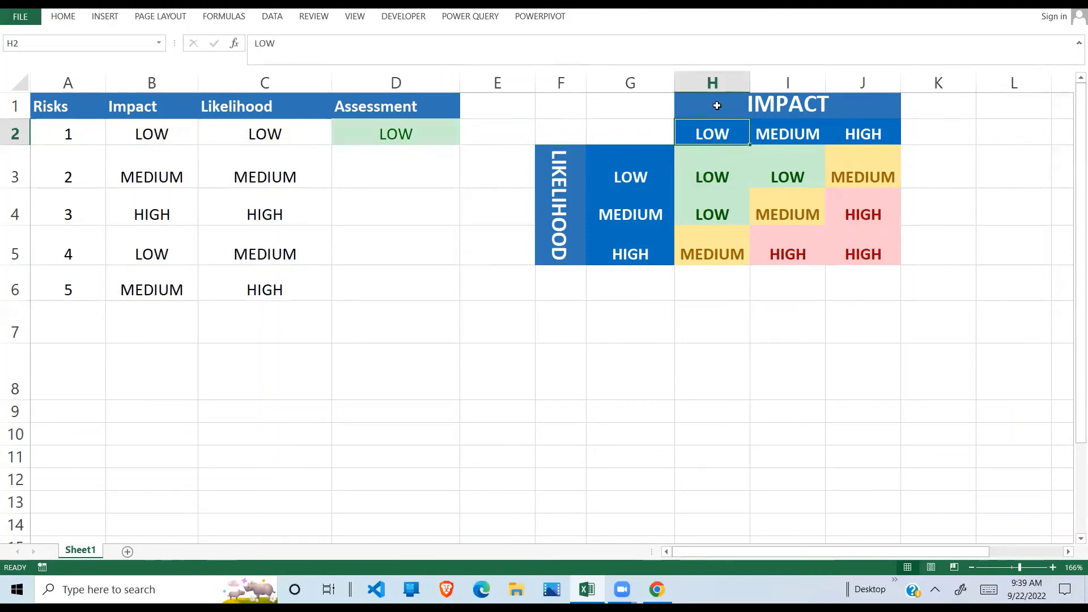
{"action": "left_click_drag", "start_coordinate": [711, 131], "coordinate": [702, 249]}
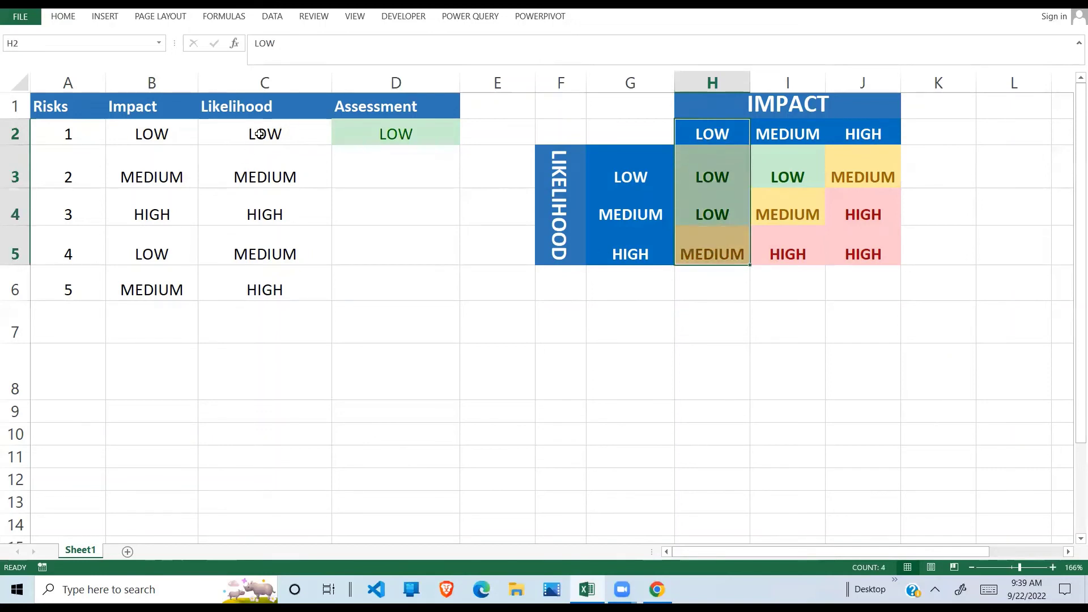
{"action": "left_click_drag", "start_coordinate": [558, 179], "coordinate": [850, 170]}
{"action": "left_click", "coordinate": [601, 176]}
{"action": "left_click_drag", "start_coordinate": [601, 177], "coordinate": [888, 148]}
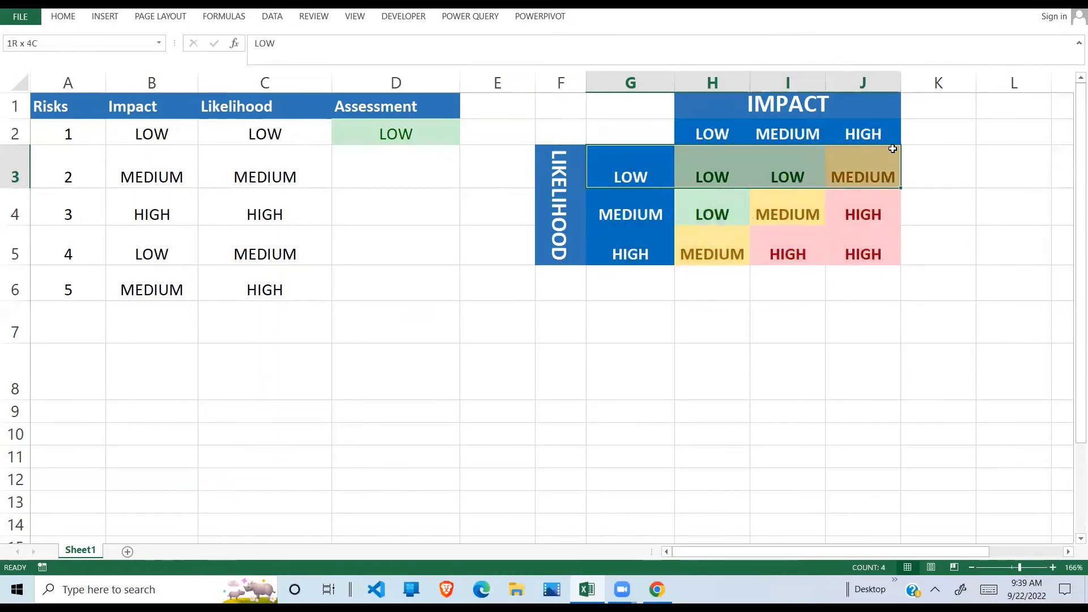
{"action": "left_click_drag", "start_coordinate": [693, 116], "coordinate": [683, 226]}
{"action": "left_click_drag", "start_coordinate": [702, 136], "coordinate": [713, 302]}
{"action": "left_click", "coordinate": [712, 175]}
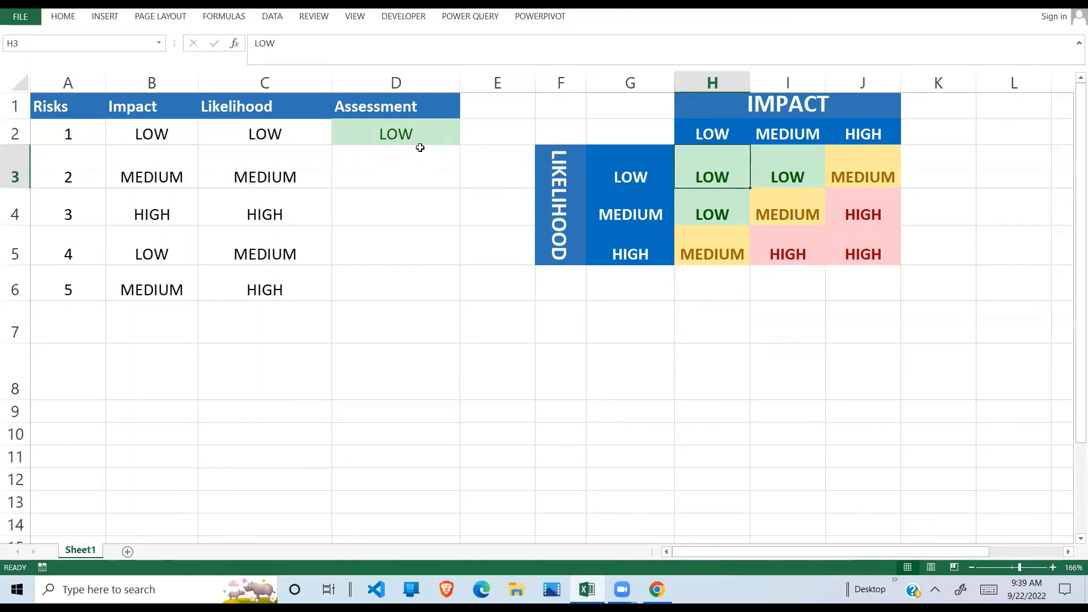
Step: Copy the assessment formula from D2 to D3:D6 to assess the remaining four risks
{"action": "left_click", "coordinate": [404, 169]}
{"action": "left_click", "coordinate": [410, 136]}
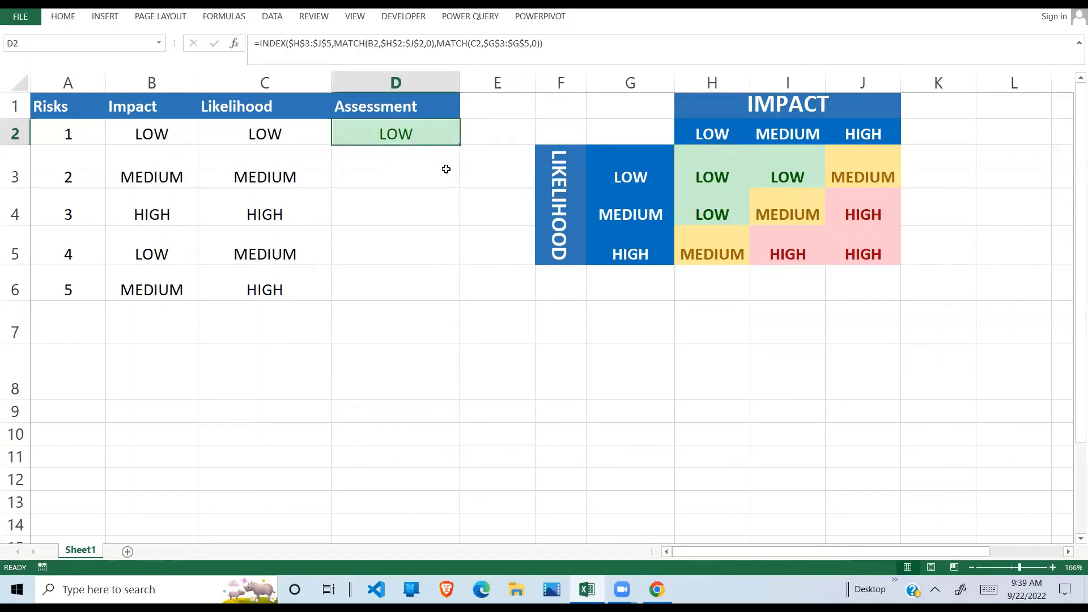
{"action": "key", "text": "ctrl+c"}
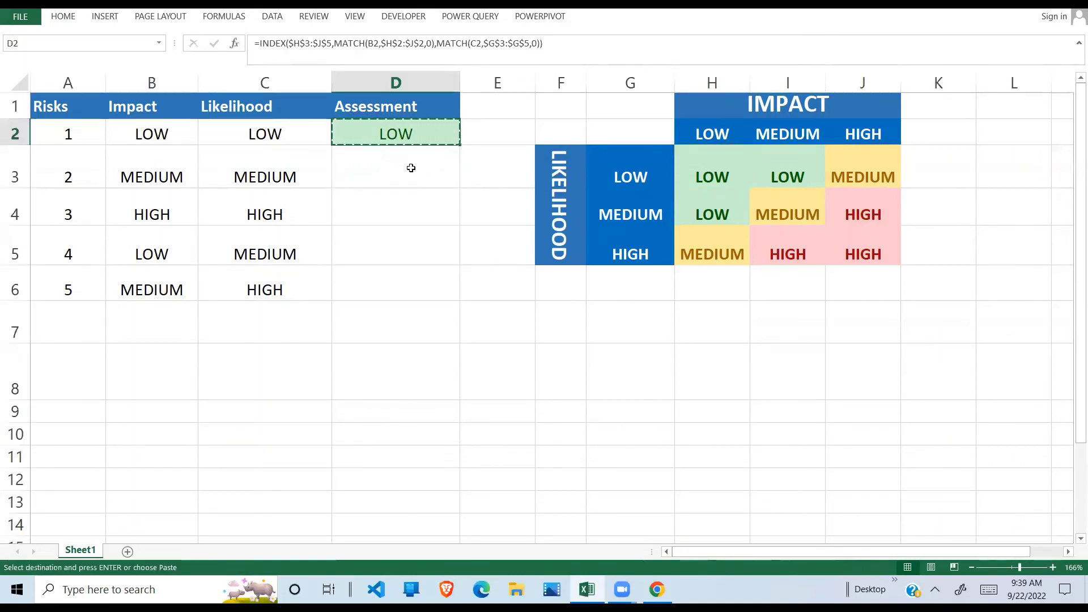
{"action": "left_click_drag", "start_coordinate": [411, 167], "coordinate": [405, 285]}
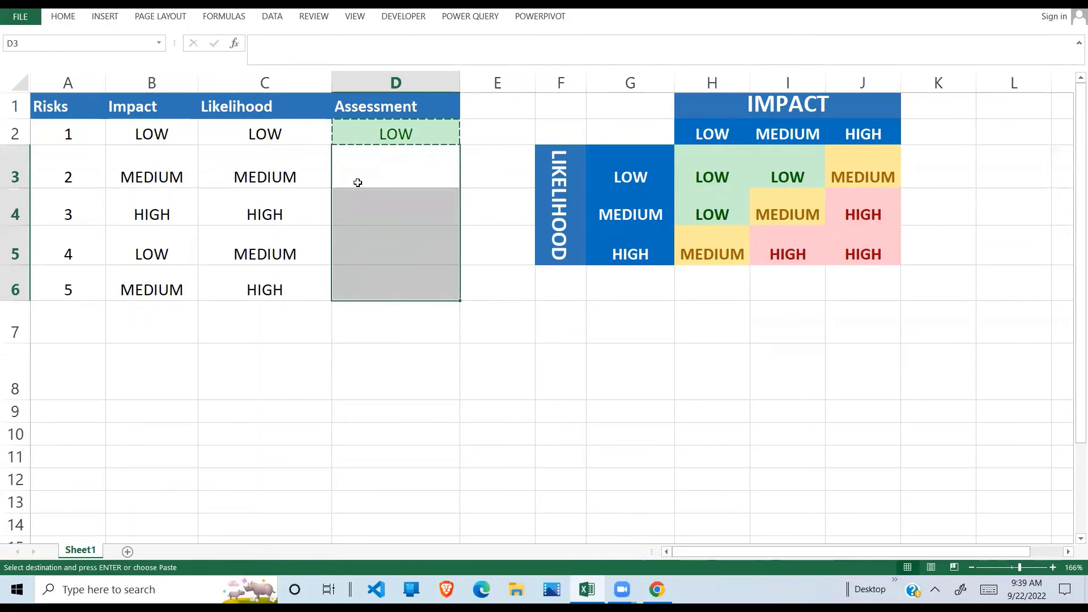
{"action": "key", "text": "ctrl+v"}
{"action": "left_click", "coordinate": [394, 219]}
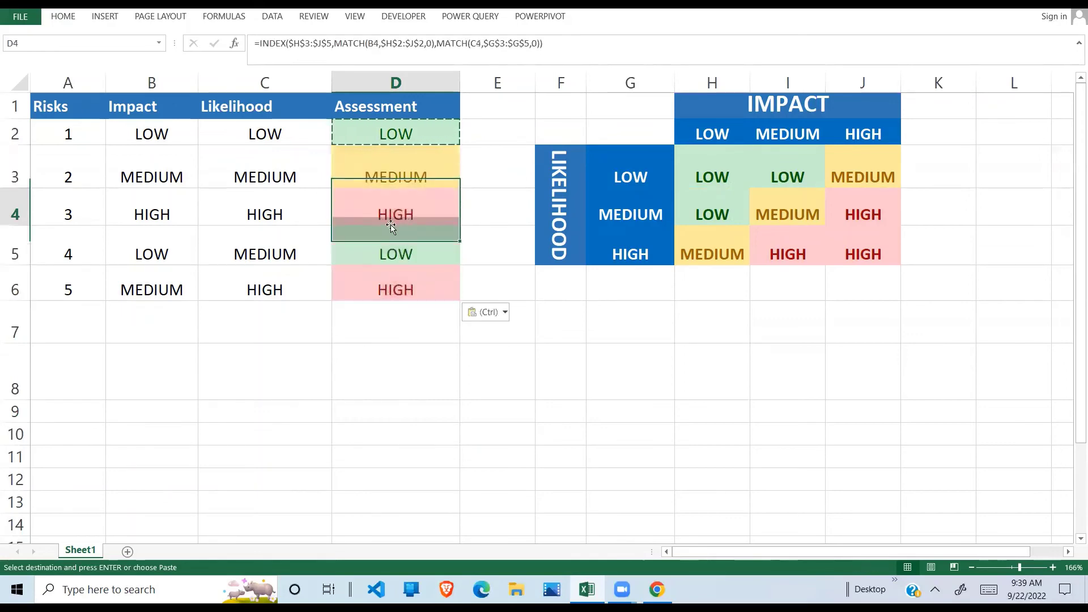
{"action": "key", "text": "Escape"}
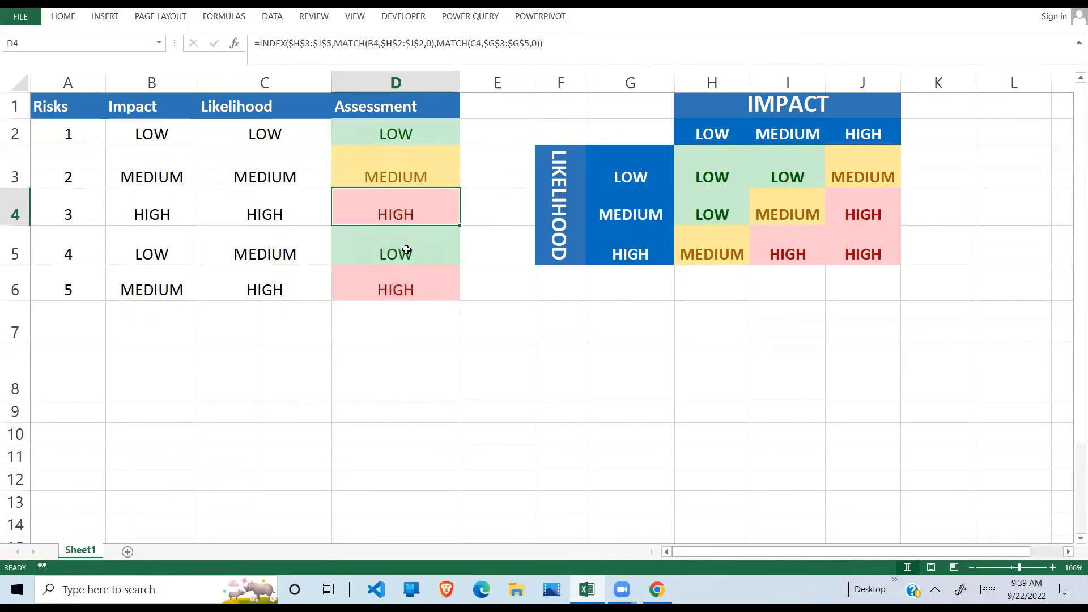
Step: Compare risk 2's impact and likelihood with its assessment in D3
{"action": "left_click", "coordinate": [422, 177]}
{"action": "left_click", "coordinate": [174, 170]}
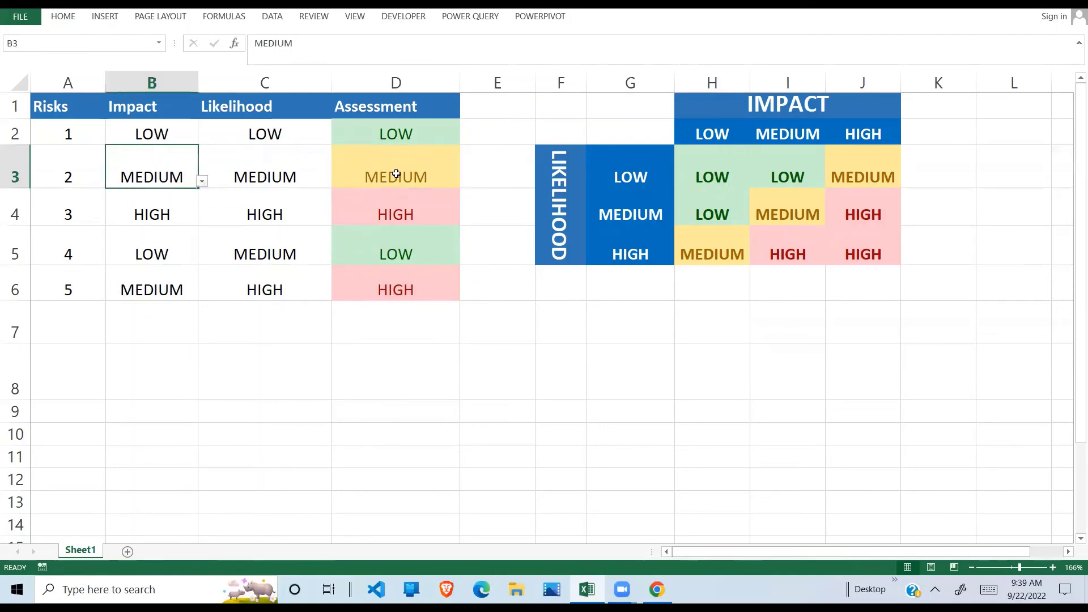
{"action": "left_click", "coordinate": [396, 177]}
{"action": "left_click", "coordinate": [210, 197]}
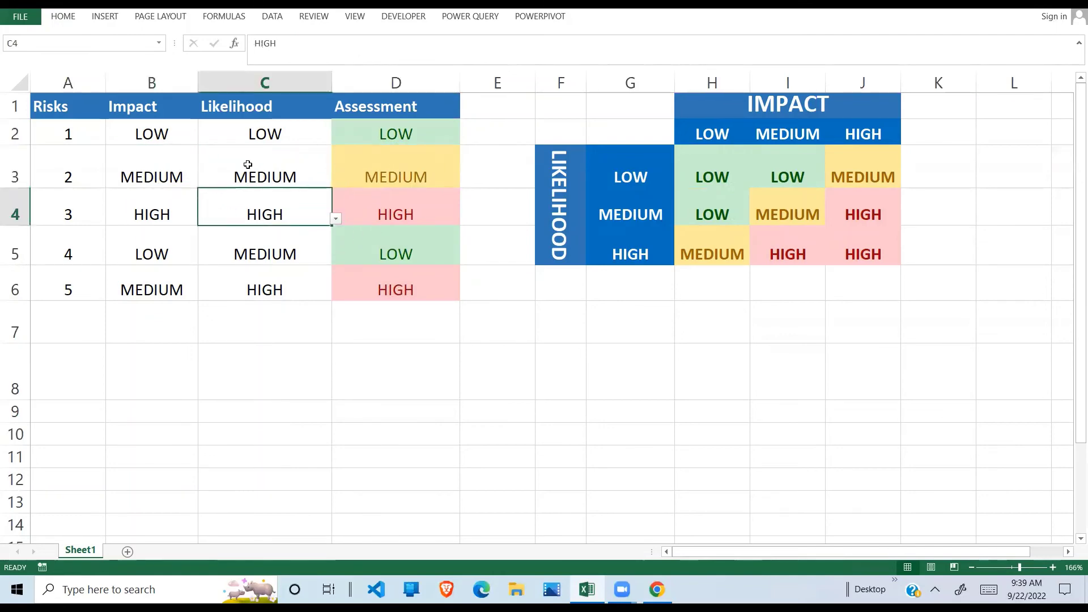
{"action": "left_click_drag", "start_coordinate": [160, 175], "coordinate": [284, 175]}
{"action": "left_click", "coordinate": [320, 170]}
{"action": "left_click", "coordinate": [354, 175]}
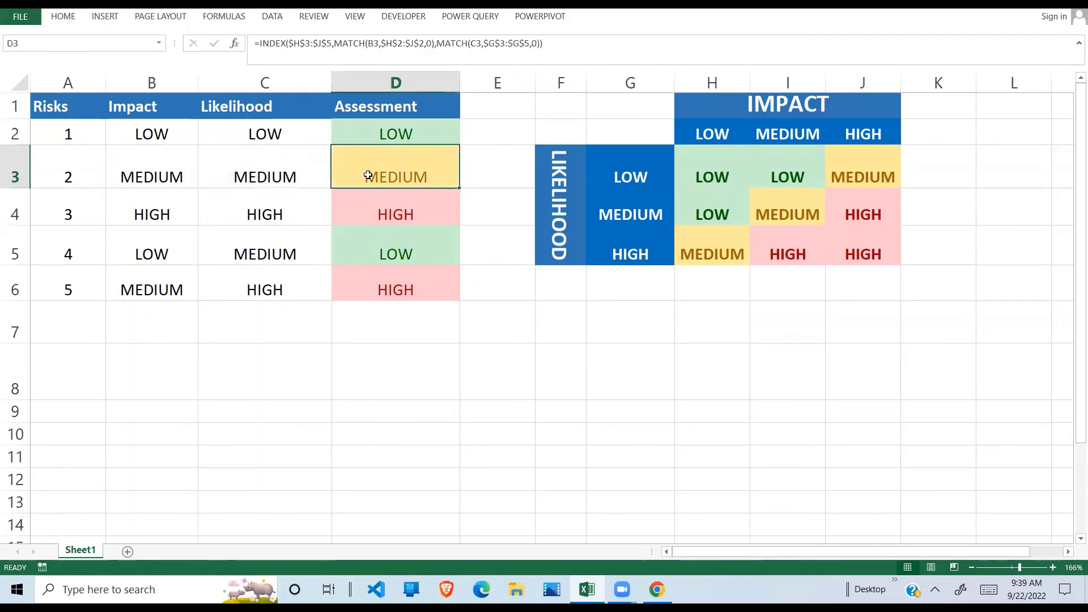
Step: Highlight impact and likelihood cells in B2:C6 containing the text LOW with Green Fill with Dark Green Text
{"action": "left_click_drag", "start_coordinate": [146, 137], "coordinate": [255, 274]}
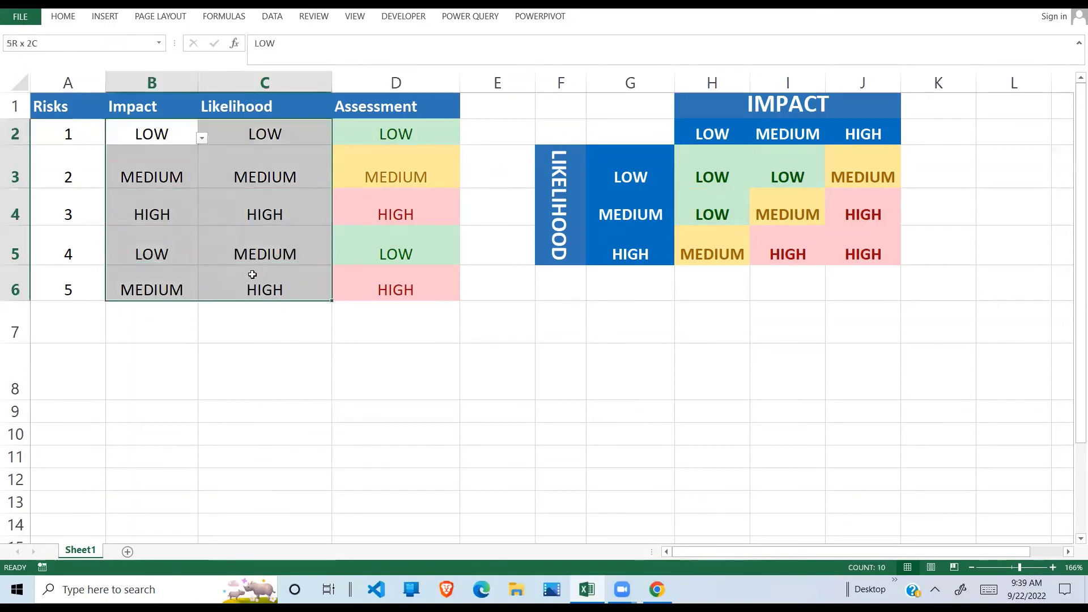
{"action": "left_click", "coordinate": [62, 16]}
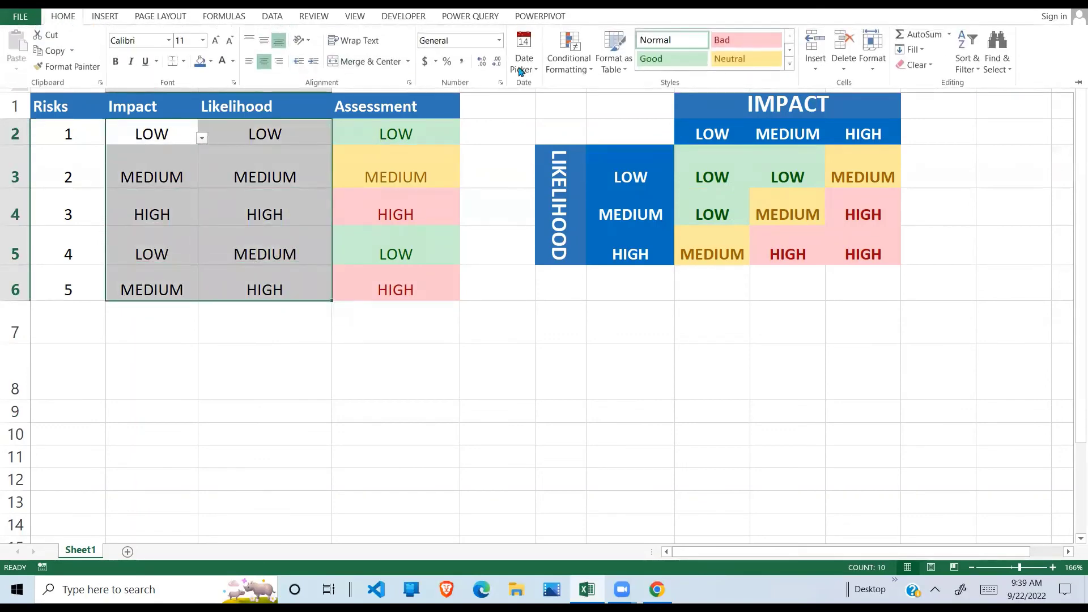
{"action": "left_click", "coordinate": [568, 57]}
{"action": "mouse_move", "coordinate": [619, 100]}
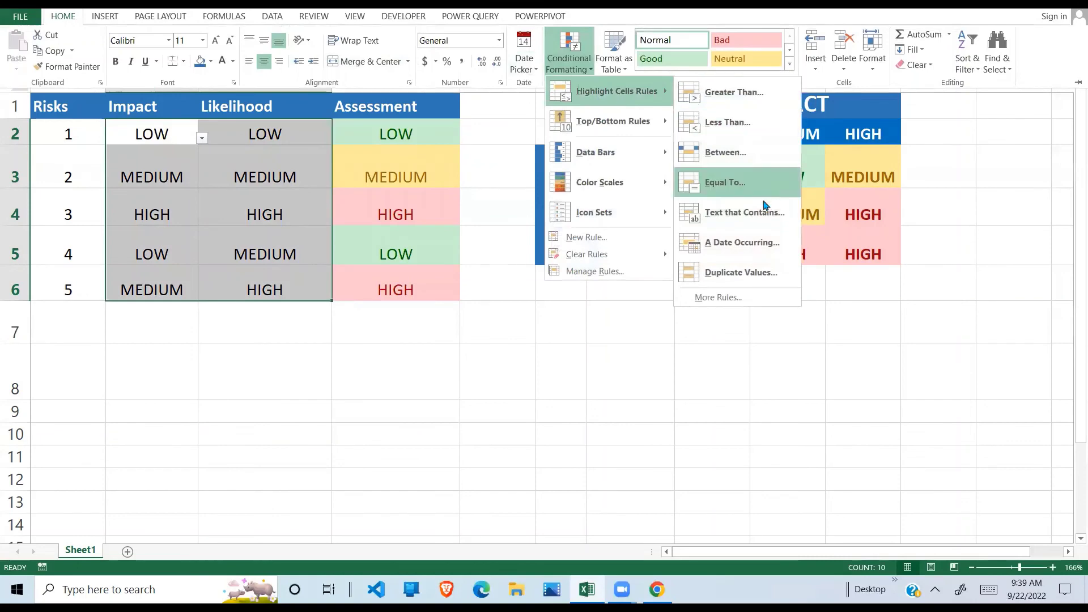
{"action": "left_click", "coordinate": [754, 218]}
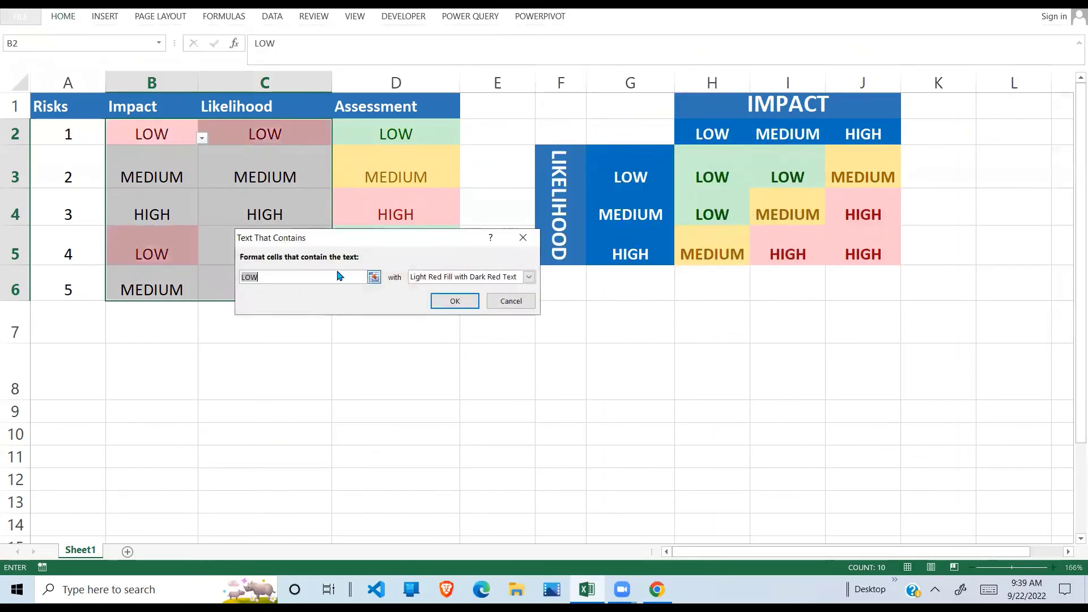
{"action": "left_click", "coordinate": [529, 276]}
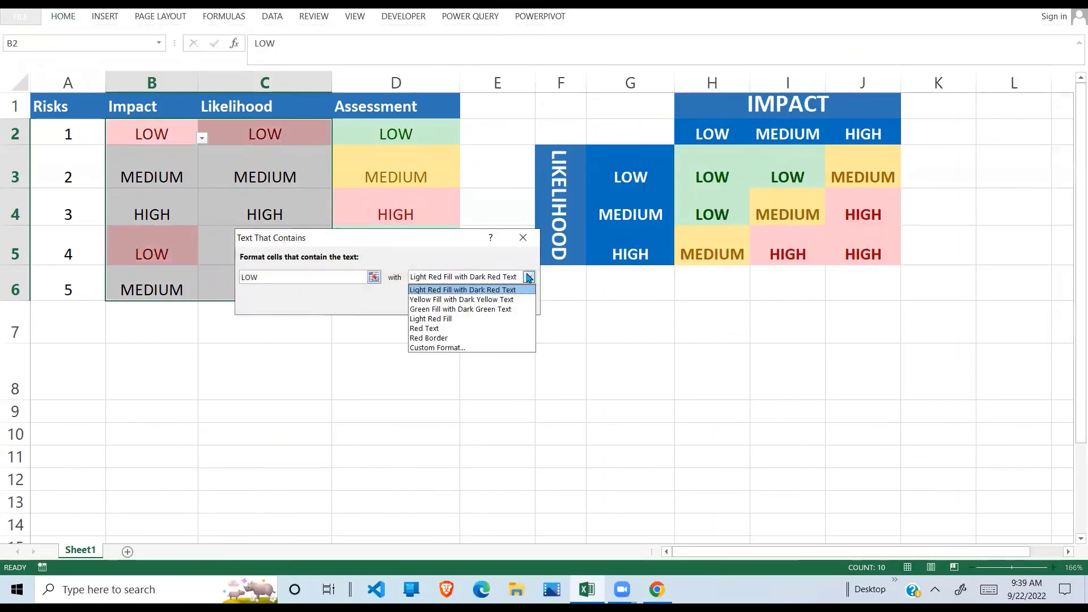
{"action": "left_click", "coordinate": [462, 309]}
{"action": "left_click", "coordinate": [453, 305]}
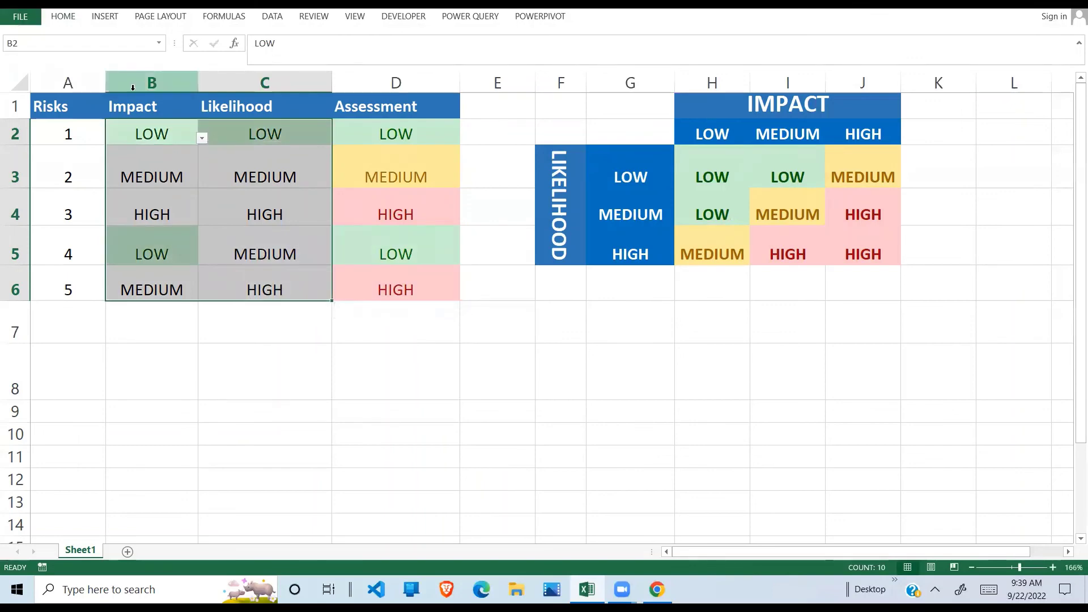
Step: Highlight impact and likelihood cells in B2:C6 containing the text MEDIUM with Yellow Fill with Dark Yellow Text
{"action": "left_click", "coordinate": [160, 43]}
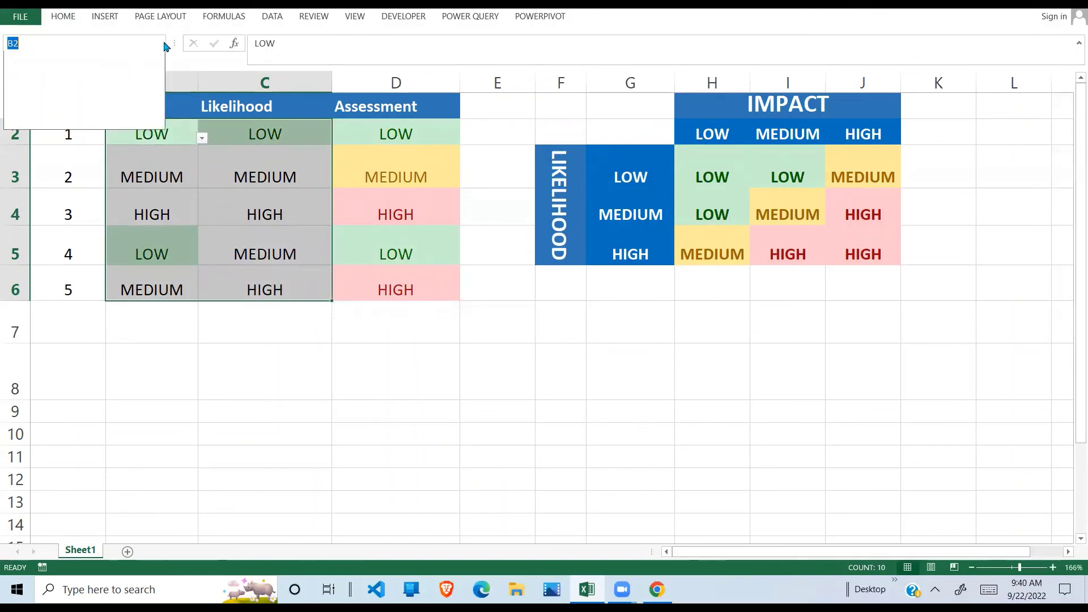
{"action": "left_click", "coordinate": [70, 18]}
{"action": "left_click", "coordinate": [68, 17]}
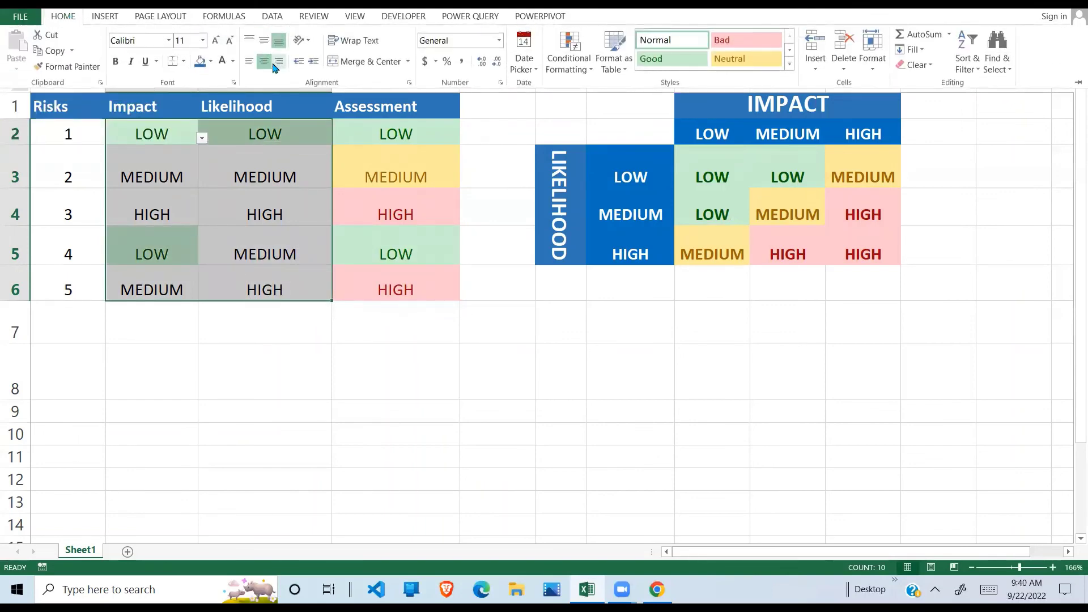
{"action": "left_click", "coordinate": [583, 68]}
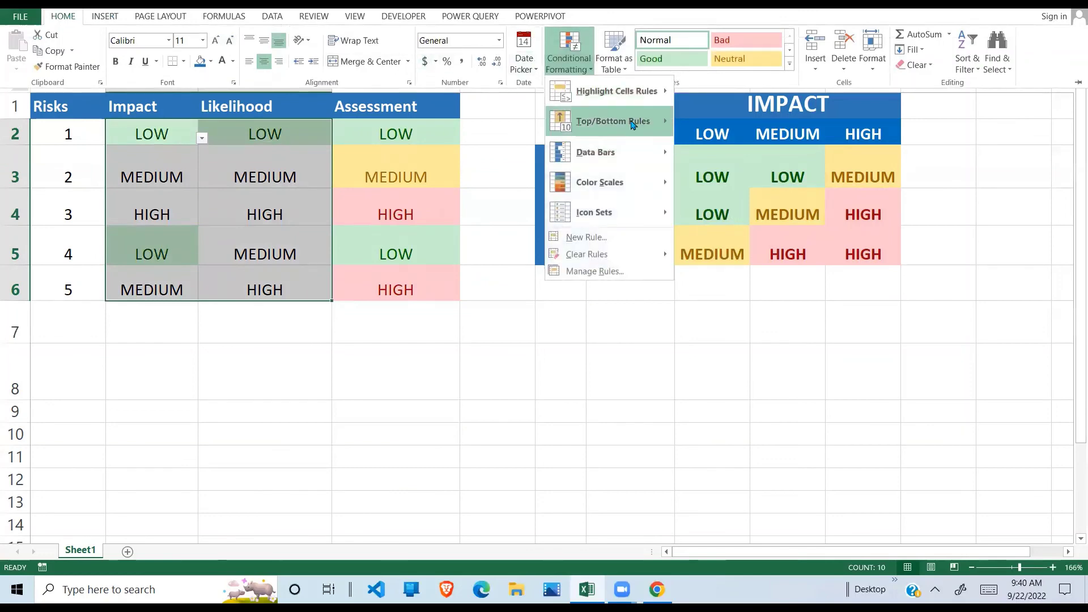
{"action": "mouse_move", "coordinate": [635, 120]}
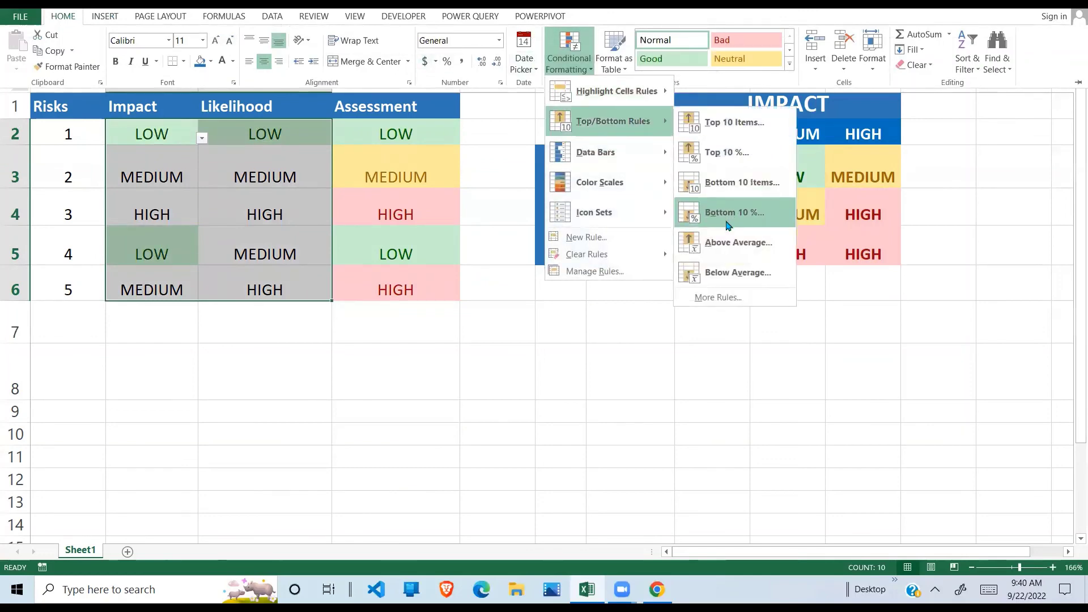
{"action": "mouse_move", "coordinate": [628, 88]}
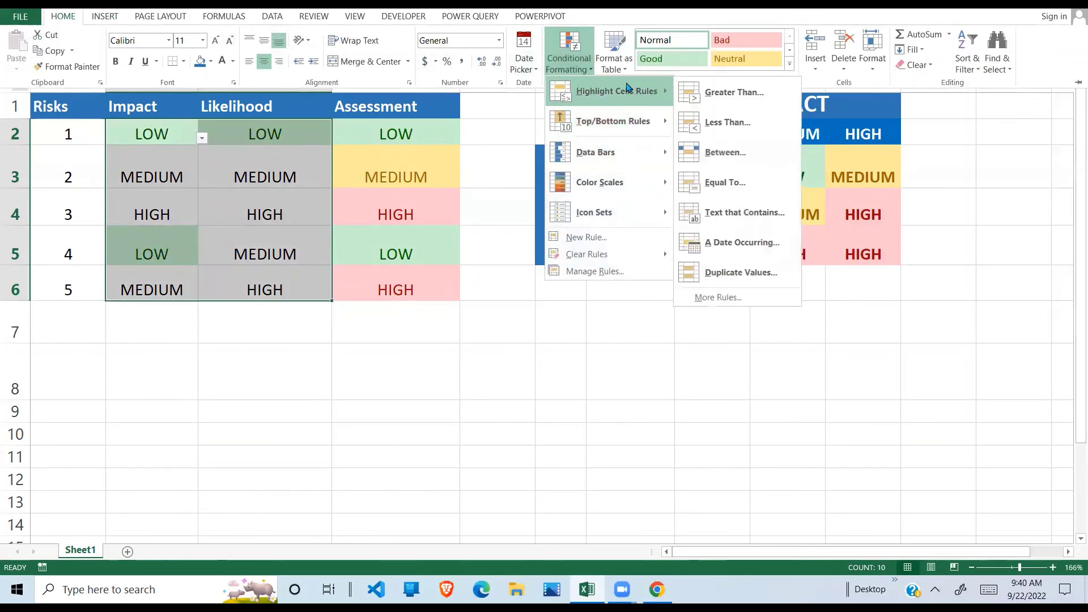
{"action": "left_click", "coordinate": [754, 219]}
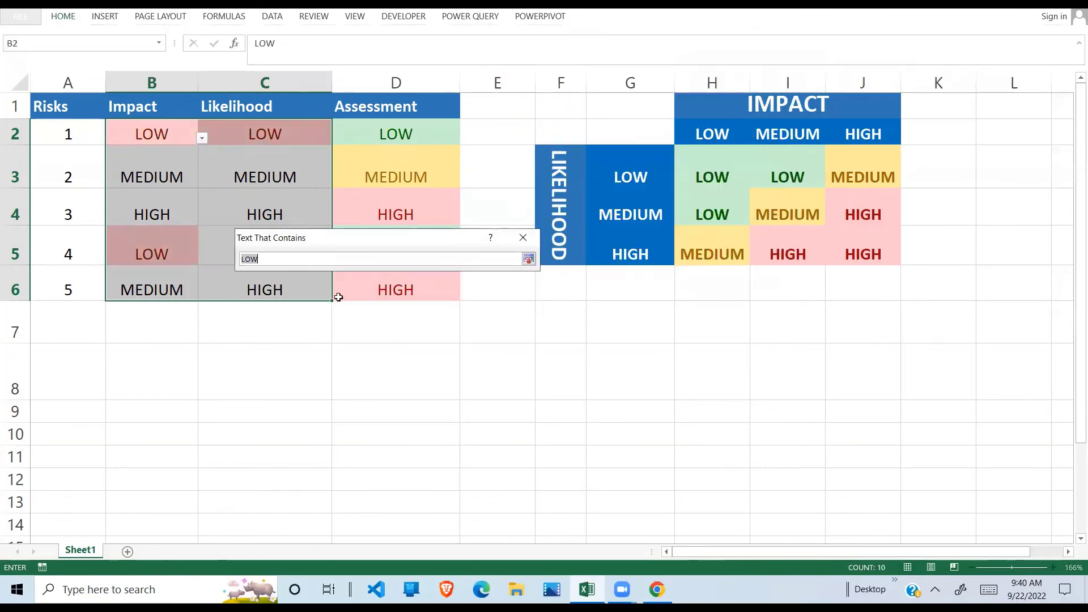
{"action": "left_click", "coordinate": [374, 277]}
{"action": "left_click", "coordinate": [528, 259]}
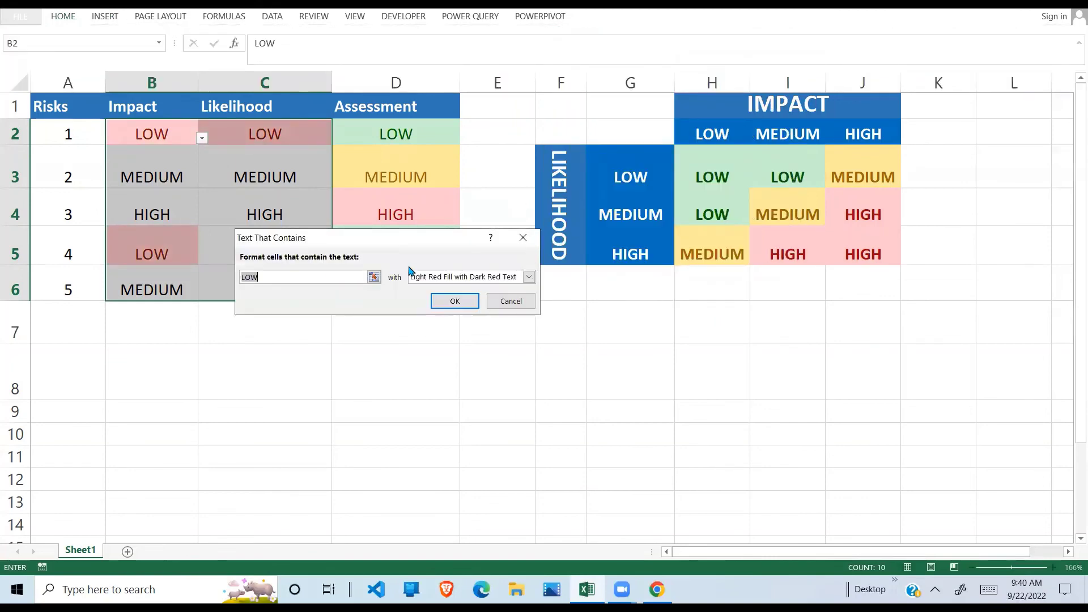
{"action": "type", "text": "MEDIUM"}
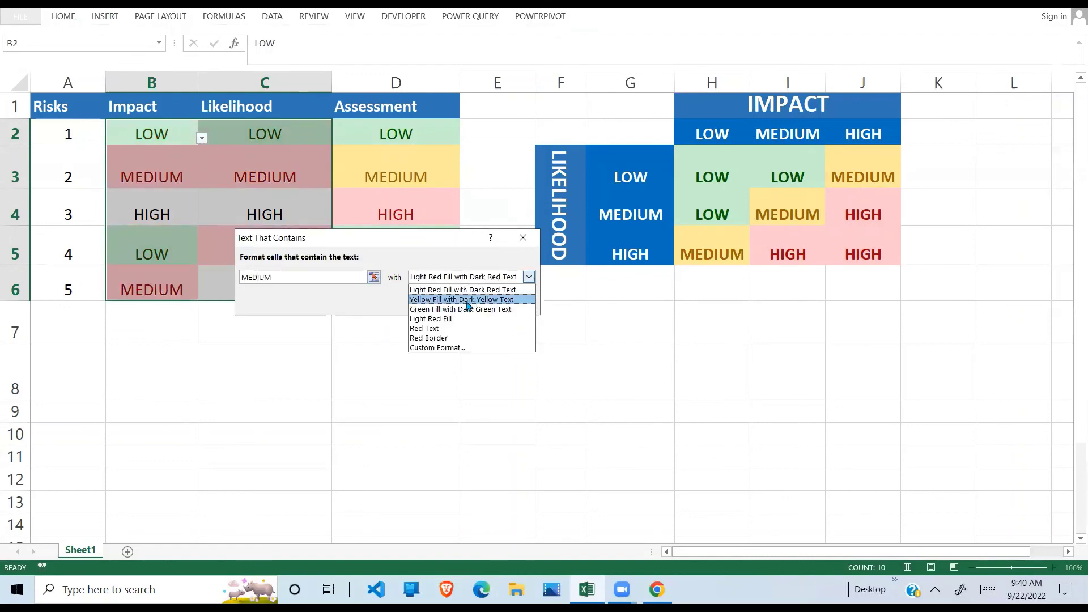
{"action": "left_click", "coordinate": [476, 299]}
{"action": "left_click", "coordinate": [455, 306]}
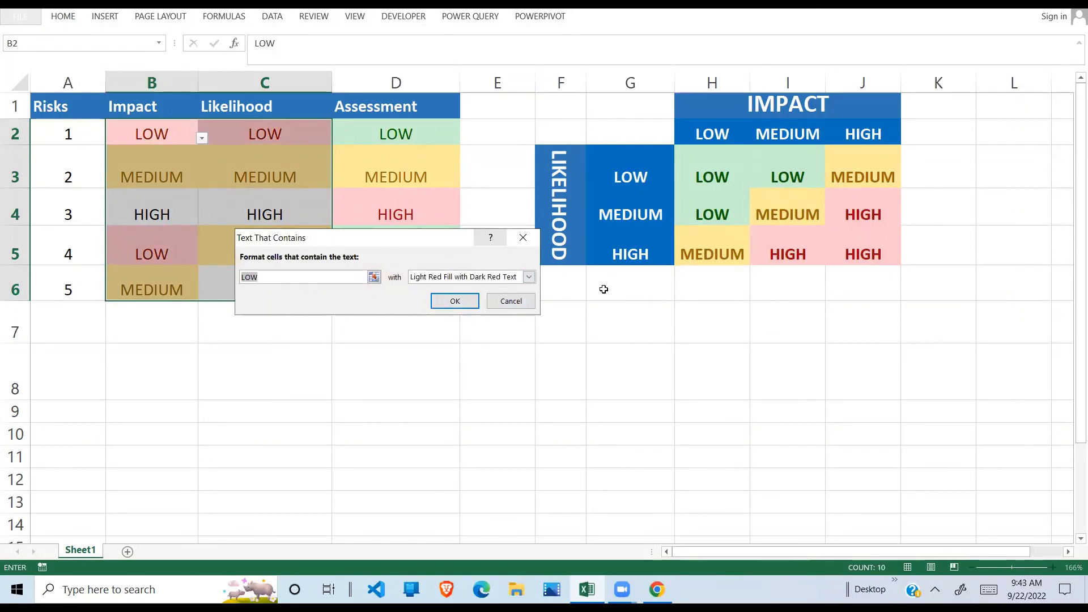
Step: Highlight cells in B2:C6 containing the HIGH text referenced from G5 with Light Red Fill with Dark Red Text
{"action": "left_click", "coordinate": [642, 257]}
{"action": "left_click", "coordinate": [465, 305]}
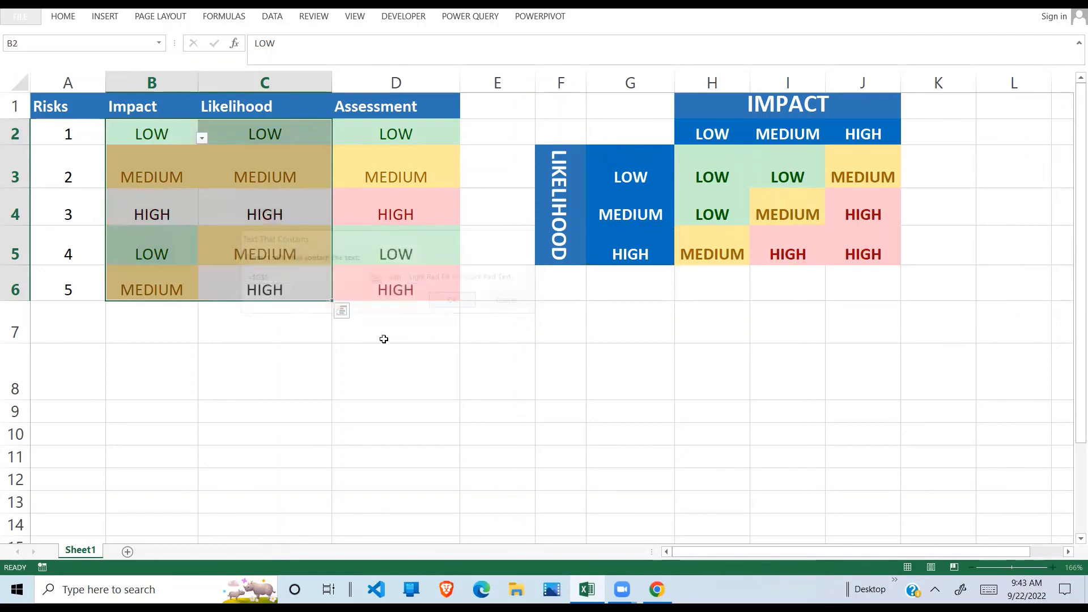
{"action": "left_click", "coordinate": [352, 347]}
{"action": "left_click", "coordinate": [227, 328]}
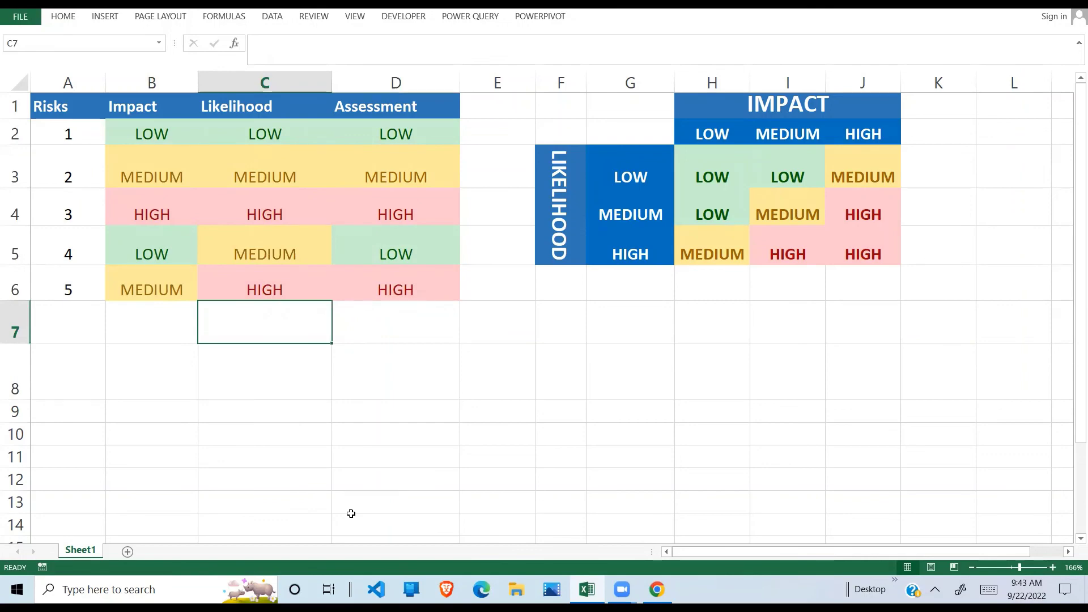
Step: Set risk 1's likelihood in C2 to MEDIUM and check its assessment in D2
{"action": "left_click", "coordinate": [274, 195]}
{"action": "left_click", "coordinate": [244, 243]}
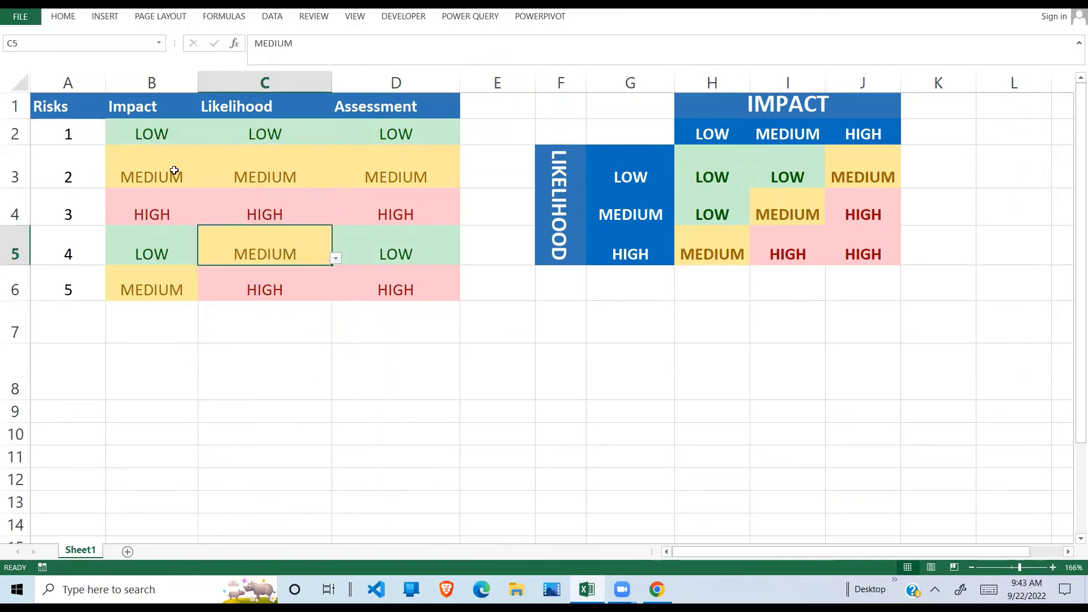
{"action": "left_click", "coordinate": [173, 170]}
{"action": "left_click", "coordinate": [169, 139]}
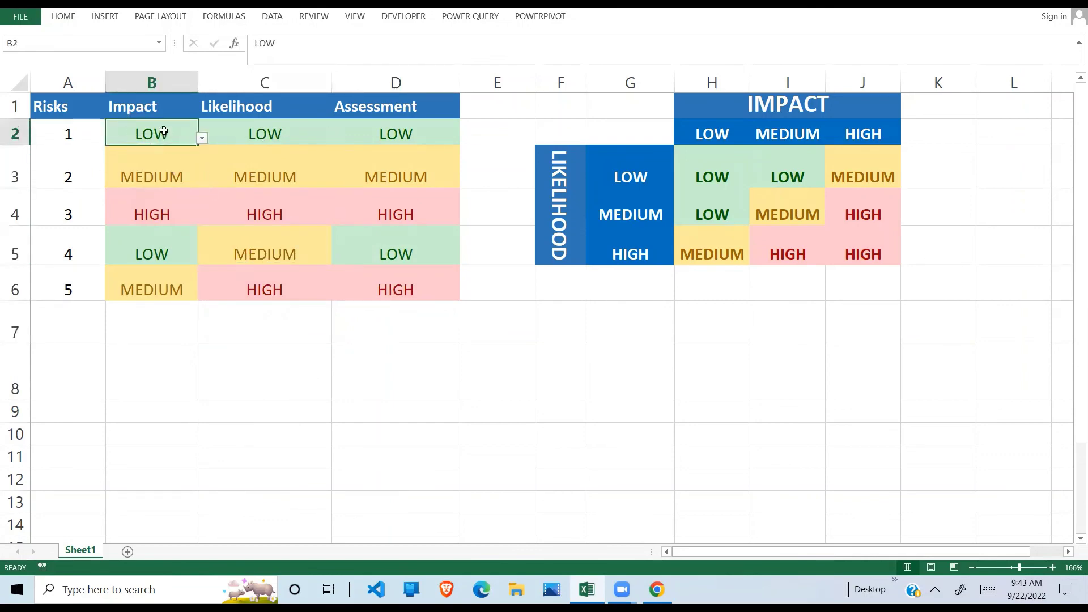
{"action": "left_click", "coordinate": [274, 130]}
{"action": "left_click", "coordinate": [335, 138]}
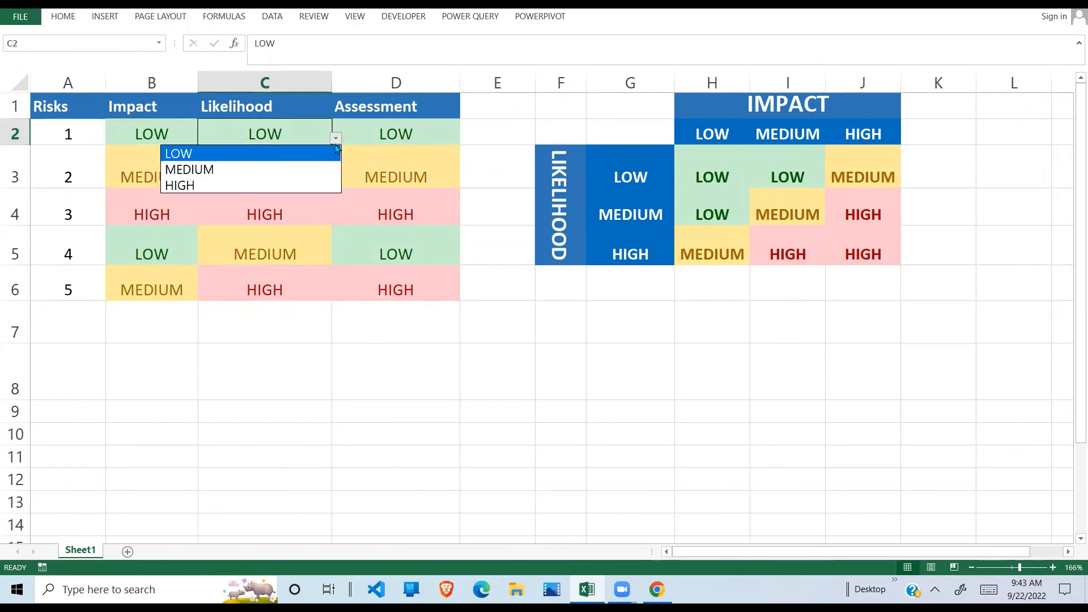
{"action": "left_click", "coordinate": [247, 170]}
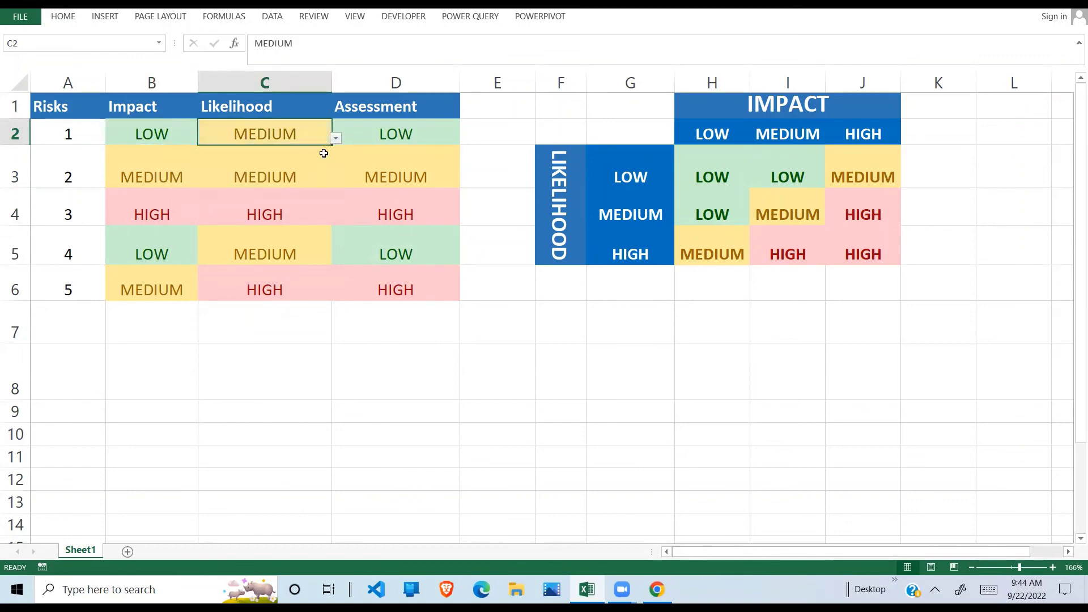
{"action": "left_click", "coordinate": [371, 145]}
{"action": "left_click", "coordinate": [299, 148]}
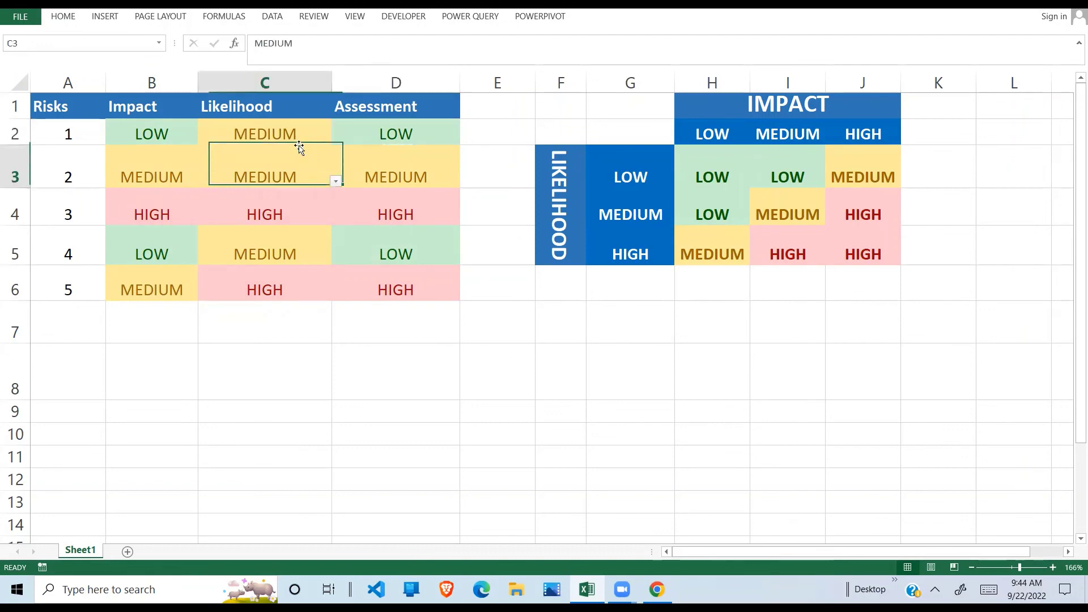
{"action": "left_click", "coordinate": [402, 134]}
Step: Set risk 1's likelihood in C2 to HIGH and check the assessment in D2
{"action": "left_click", "coordinate": [326, 135]}
{"action": "left_click", "coordinate": [335, 139]}
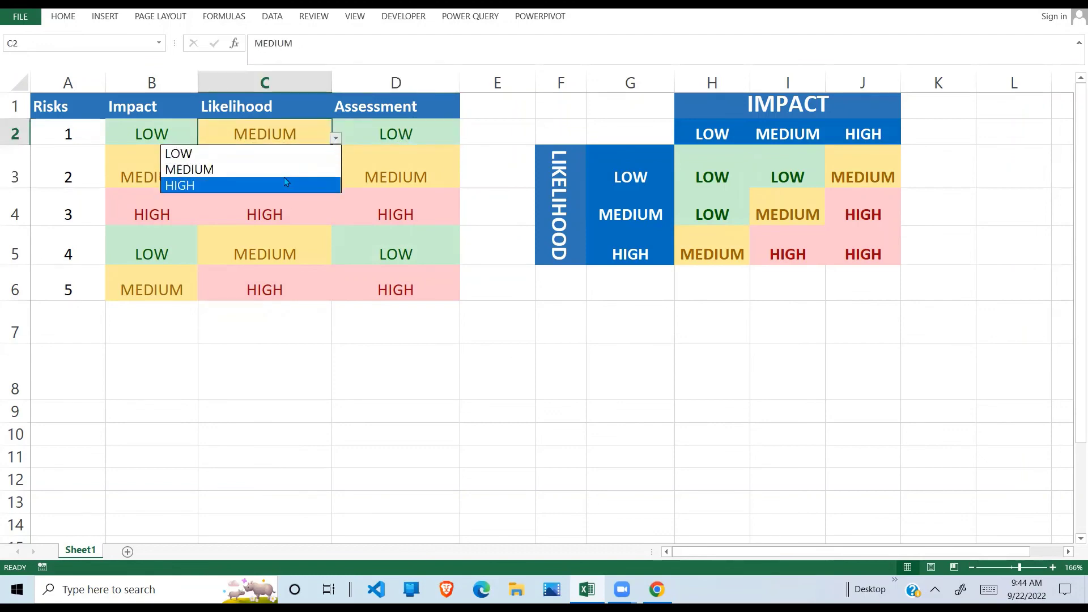
{"action": "left_click", "coordinate": [273, 173]}
{"action": "left_click", "coordinate": [426, 142]}
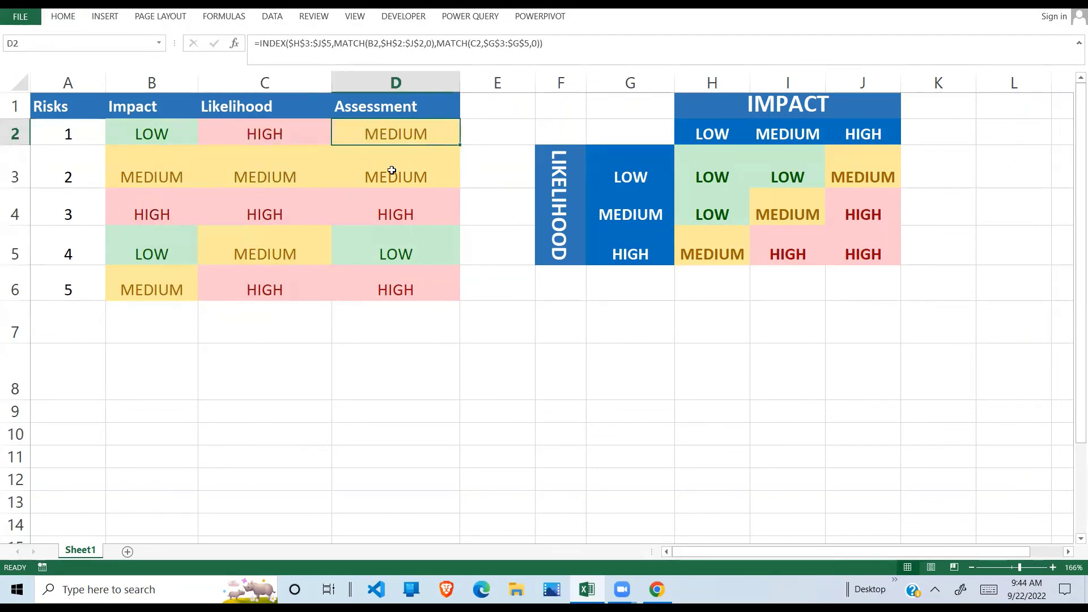
Step: Set risk 3's likelihood in C4 to LOW and compare its assessment in D4 with its impact in B4
{"action": "left_click", "coordinate": [280, 215]}
{"action": "left_click", "coordinate": [335, 219]}
{"action": "left_click", "coordinate": [242, 233]}
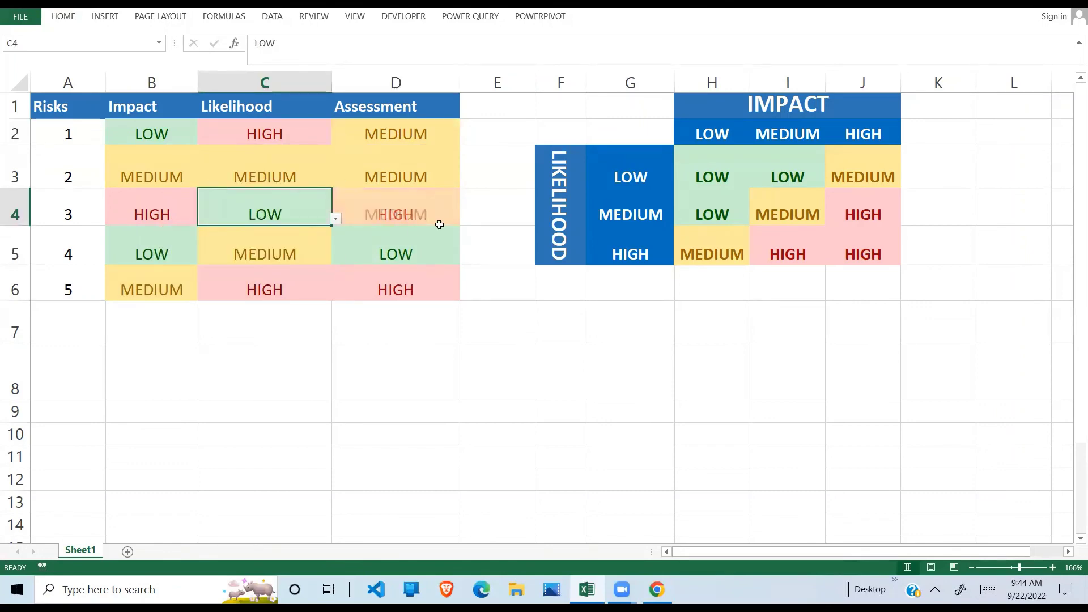
{"action": "left_click", "coordinate": [426, 217]}
{"action": "left_click", "coordinate": [182, 206]}
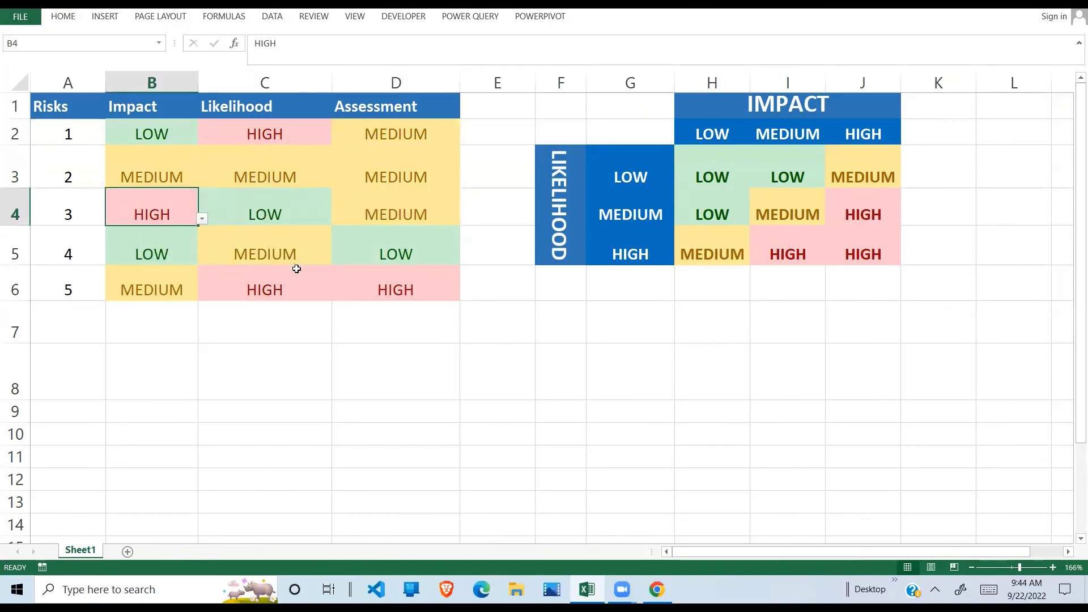
Step: Set risk 5's likelihood in C6 to LOW and select the impact, likelihood and assessment cells B2:D6
{"action": "left_click", "coordinate": [277, 280]}
{"action": "left_click", "coordinate": [336, 293]}
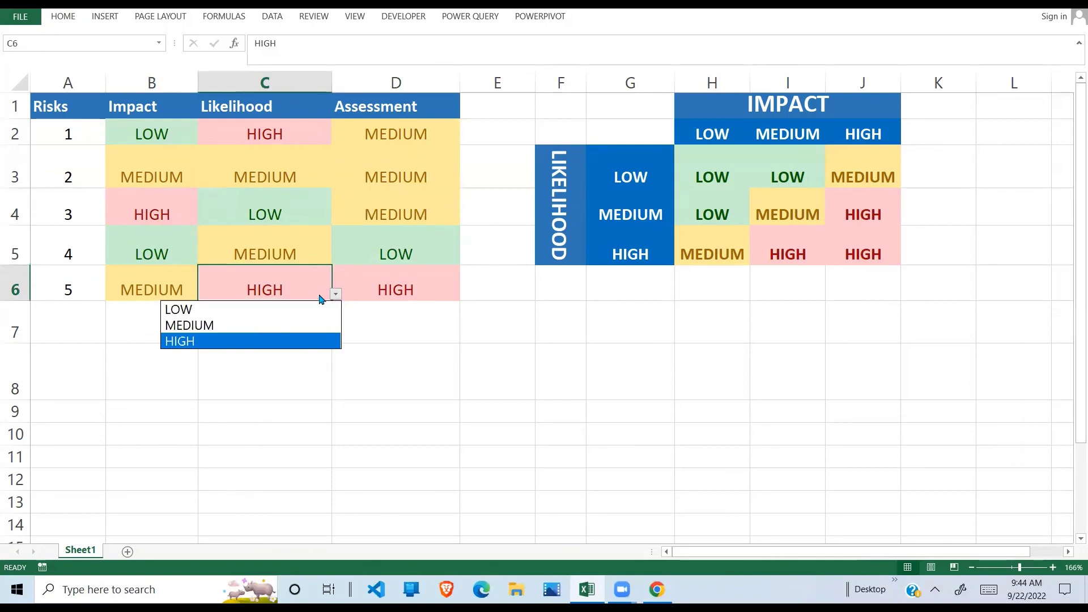
{"action": "left_click", "coordinate": [260, 310]}
{"action": "left_click", "coordinate": [384, 281]}
{"action": "left_click", "coordinate": [266, 215]}
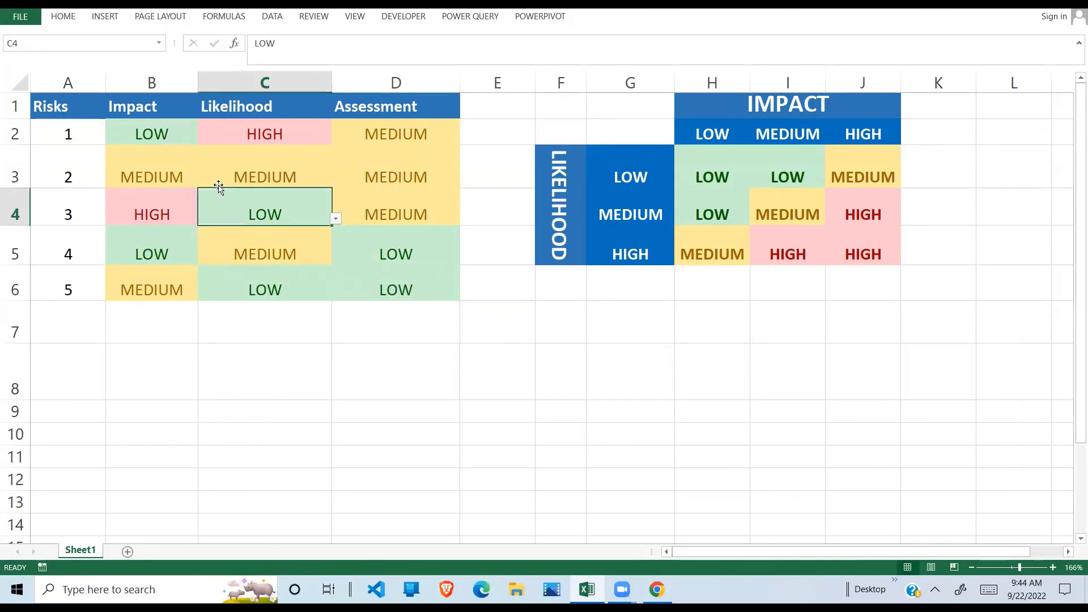
{"action": "left_click_drag", "start_coordinate": [147, 135], "coordinate": [376, 282]}
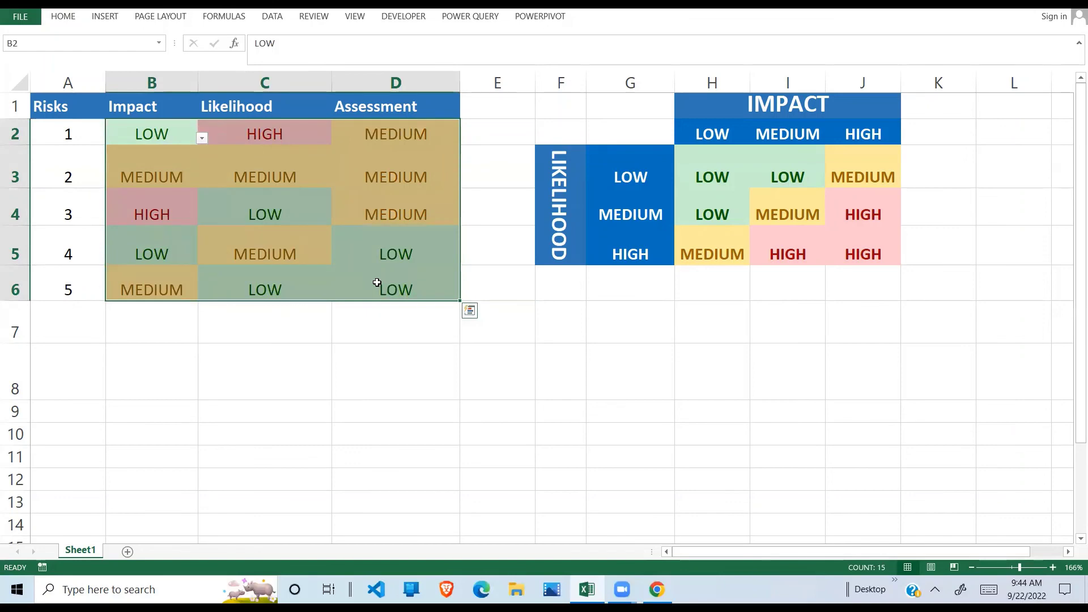